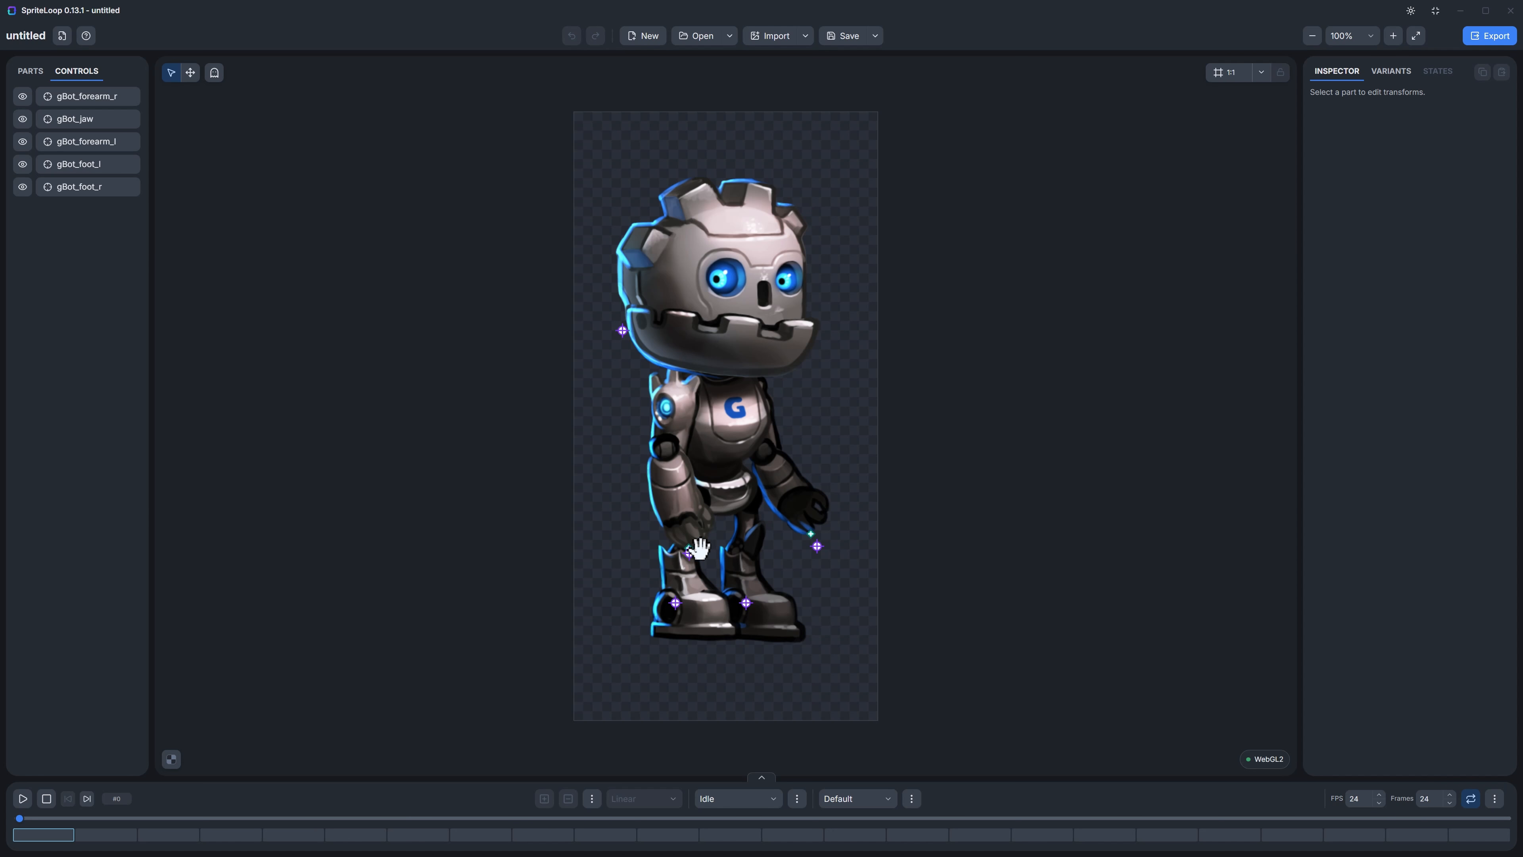
Step: Pose the robot by moving both forearm and both foot controls, raising the left hand and spreading the feet apart
mouse_move(689, 552)
left_mouse_down()
mouse_move(622, 526)
mouse_move(674, 538)
left_mouse_up()
left_click_drag(815, 544, 860, 405)
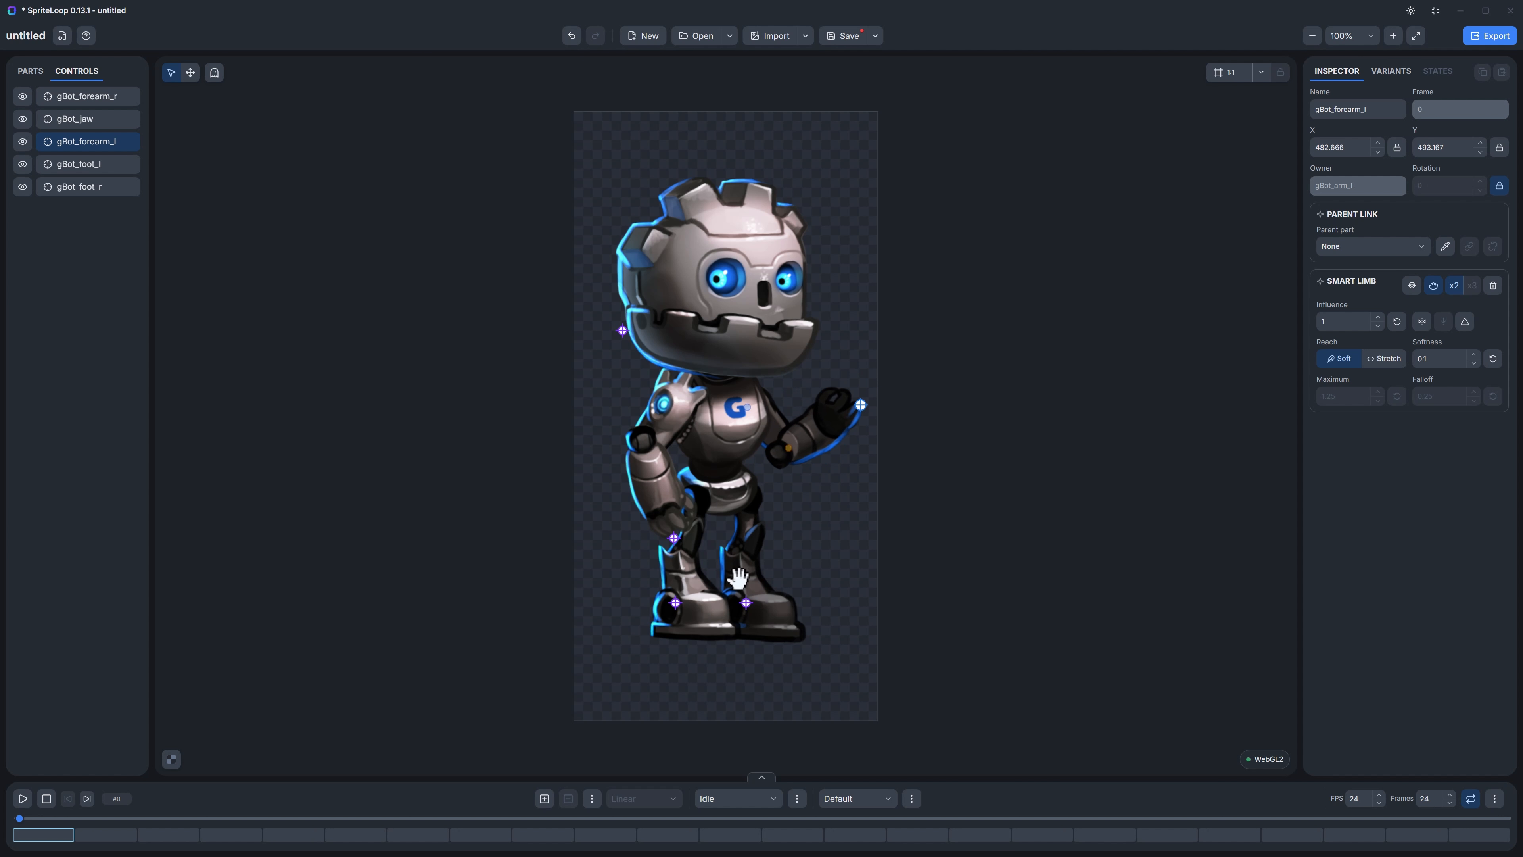
left_click_drag(746, 602, 772, 549)
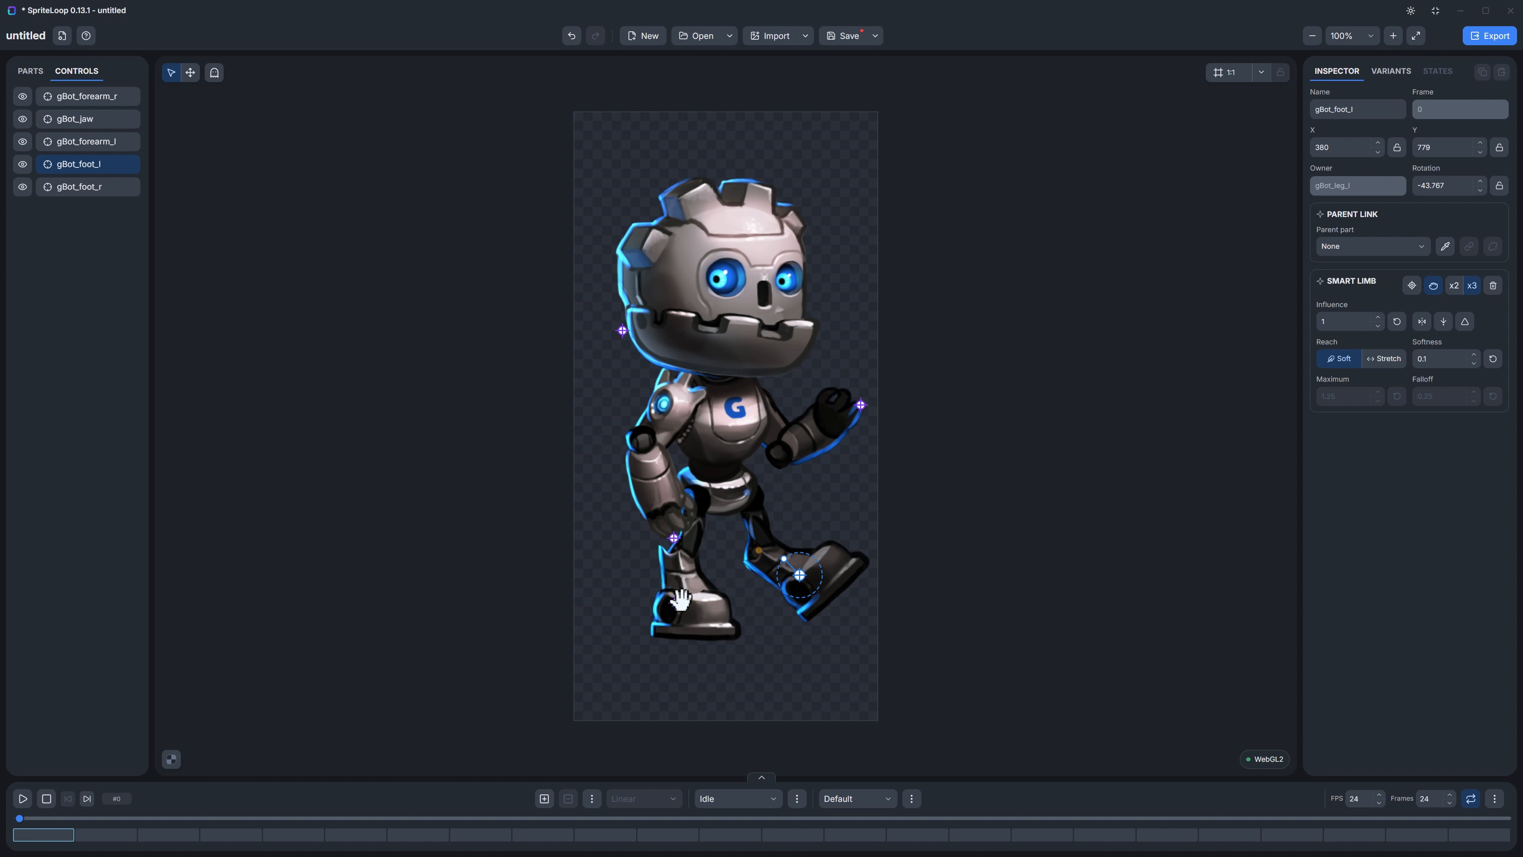
left_click_drag(675, 602, 659, 557)
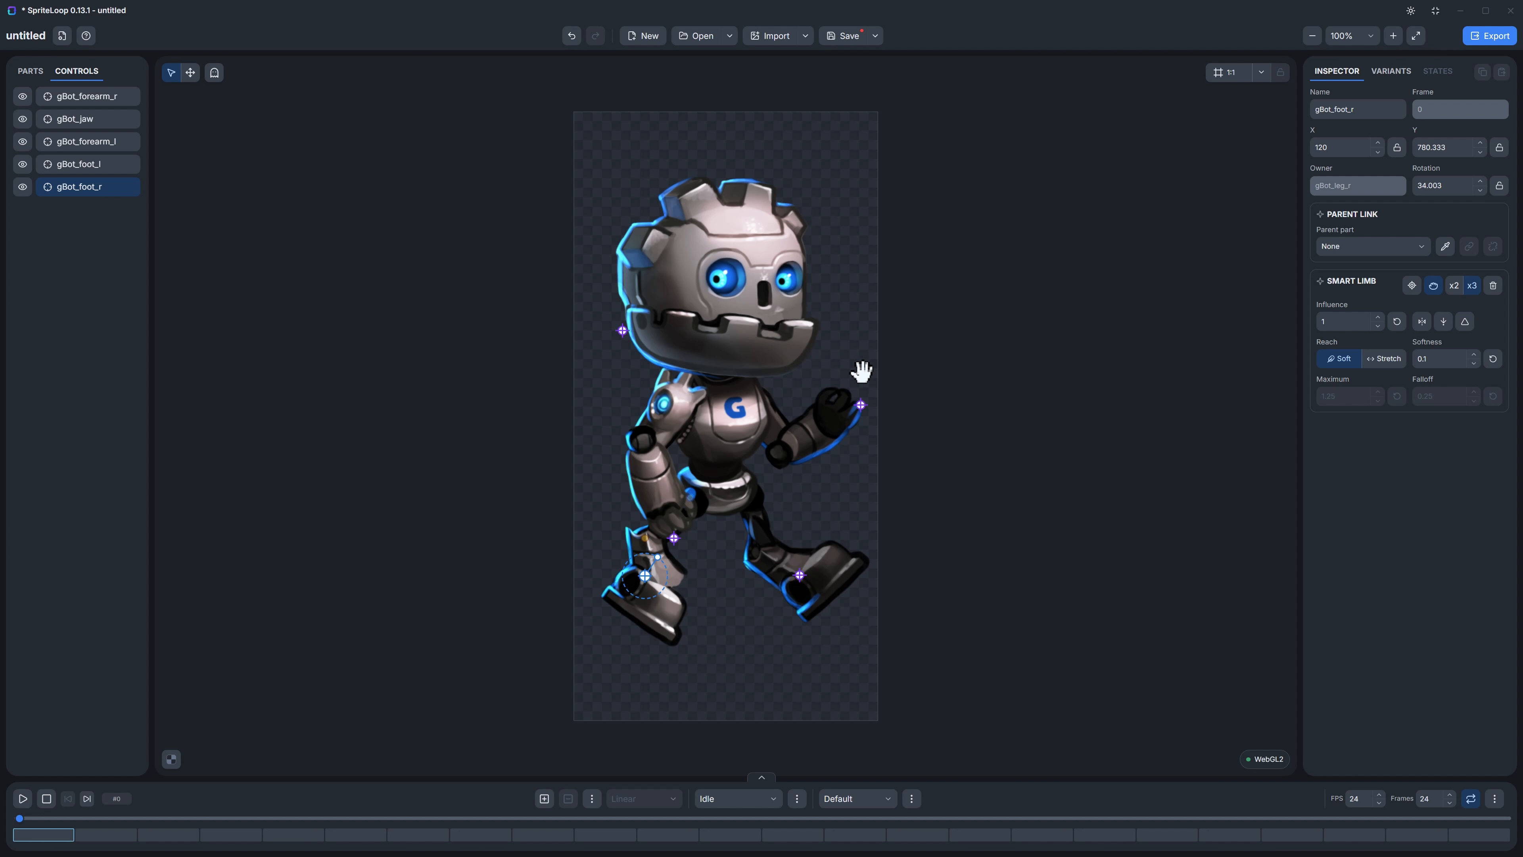
Step: Create a new project without saving the current one, name it BOB and set the canvas to 1024 by 1024
left_click(652, 38)
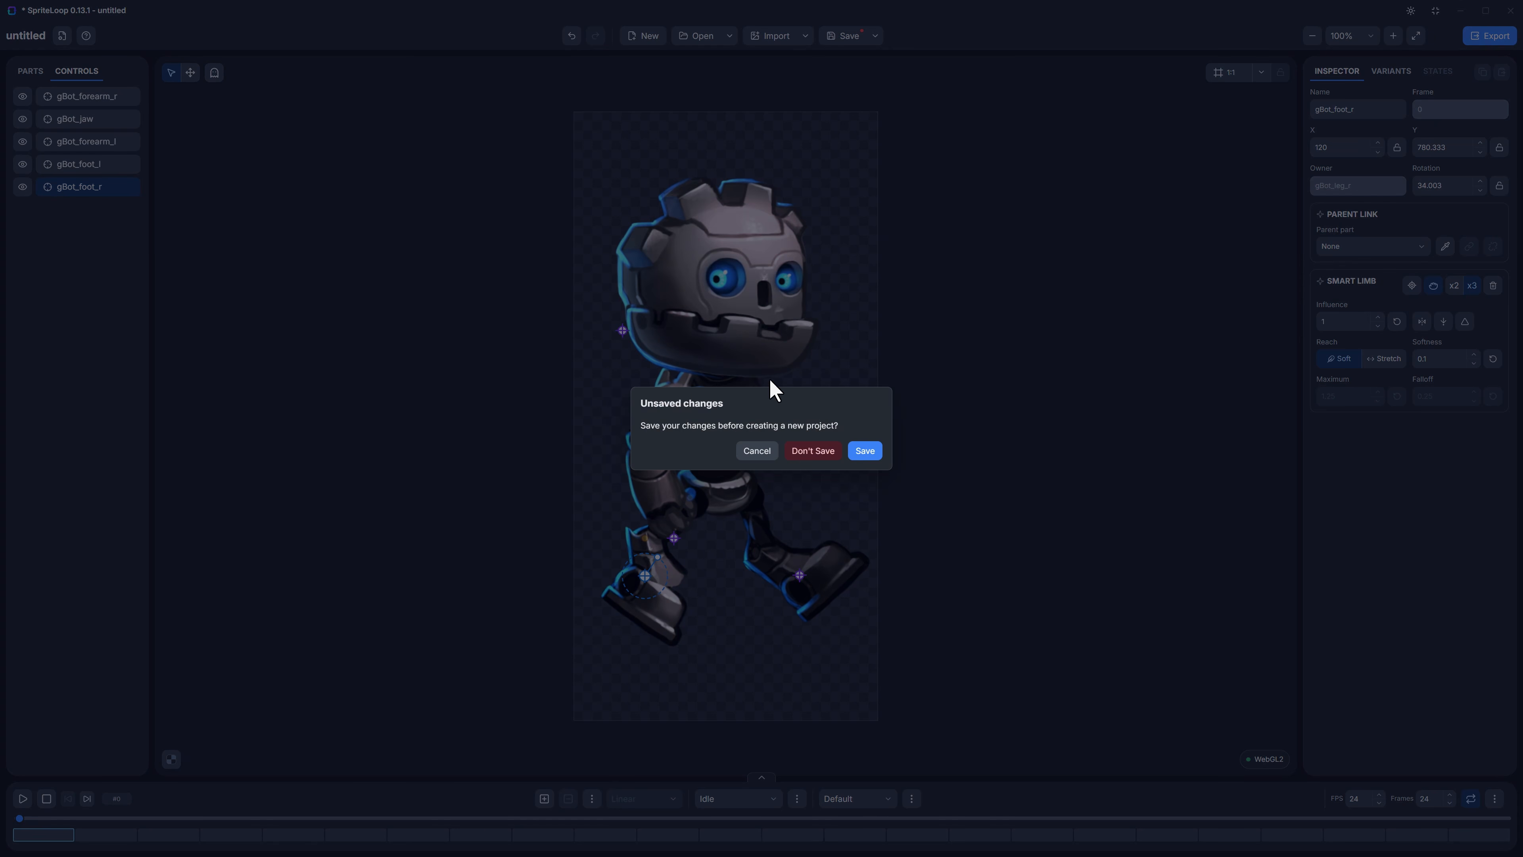
left_click(809, 454)
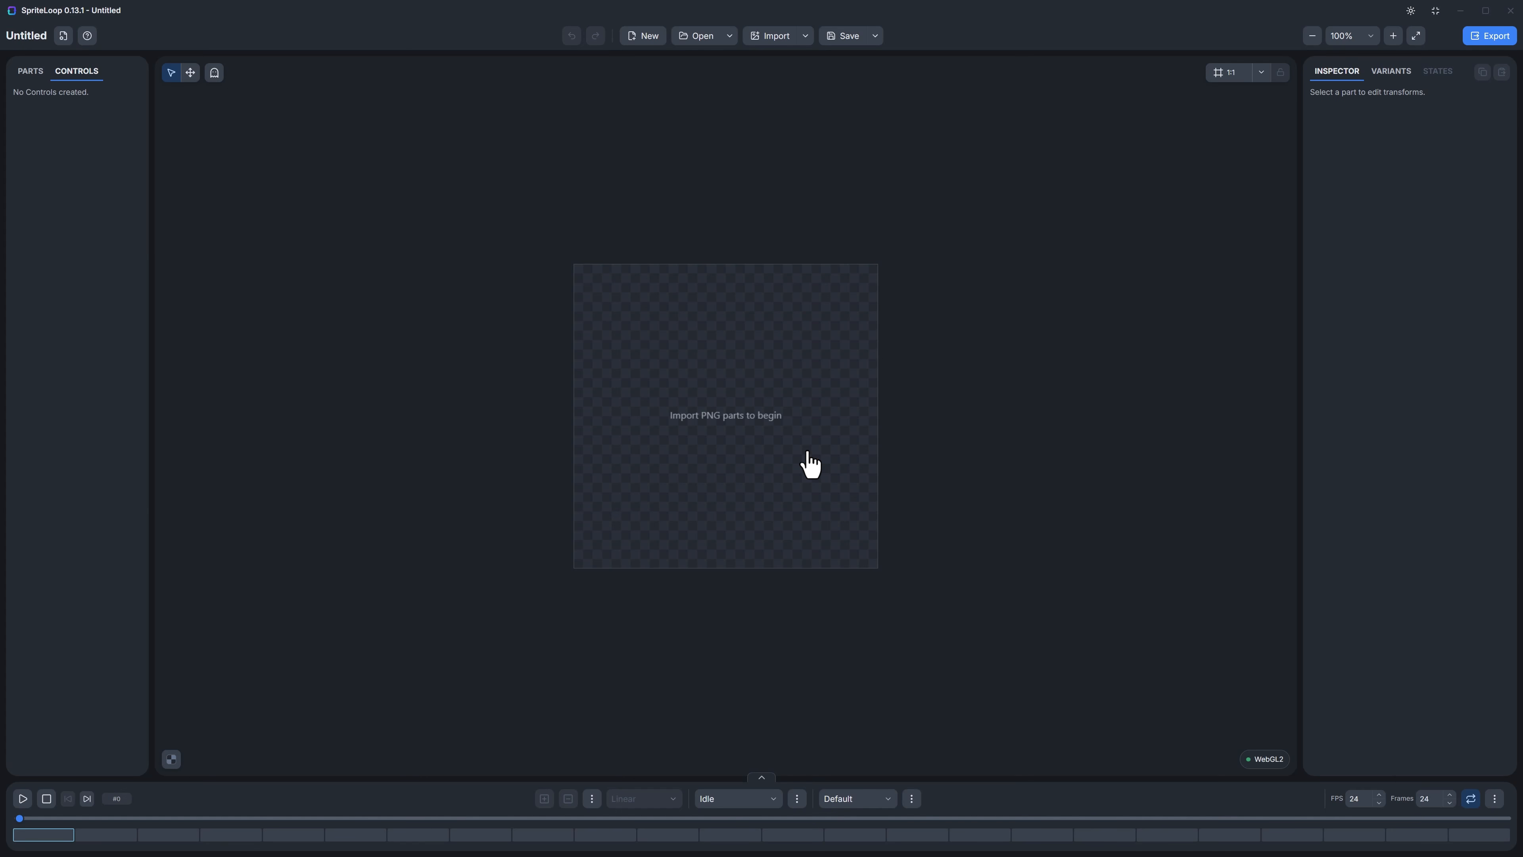
left_click(63, 35)
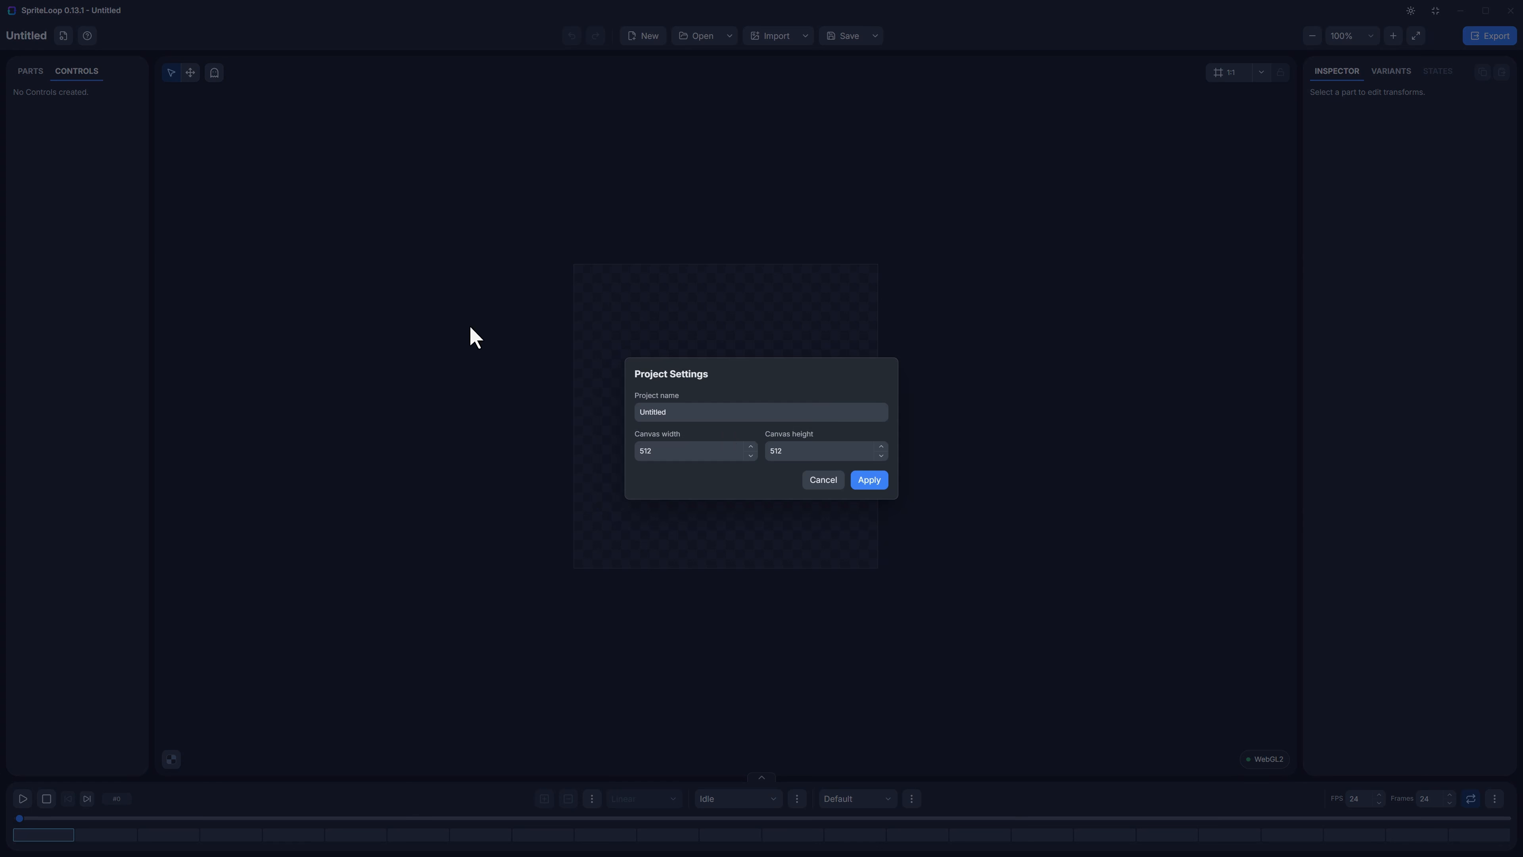
left_click(717, 449)
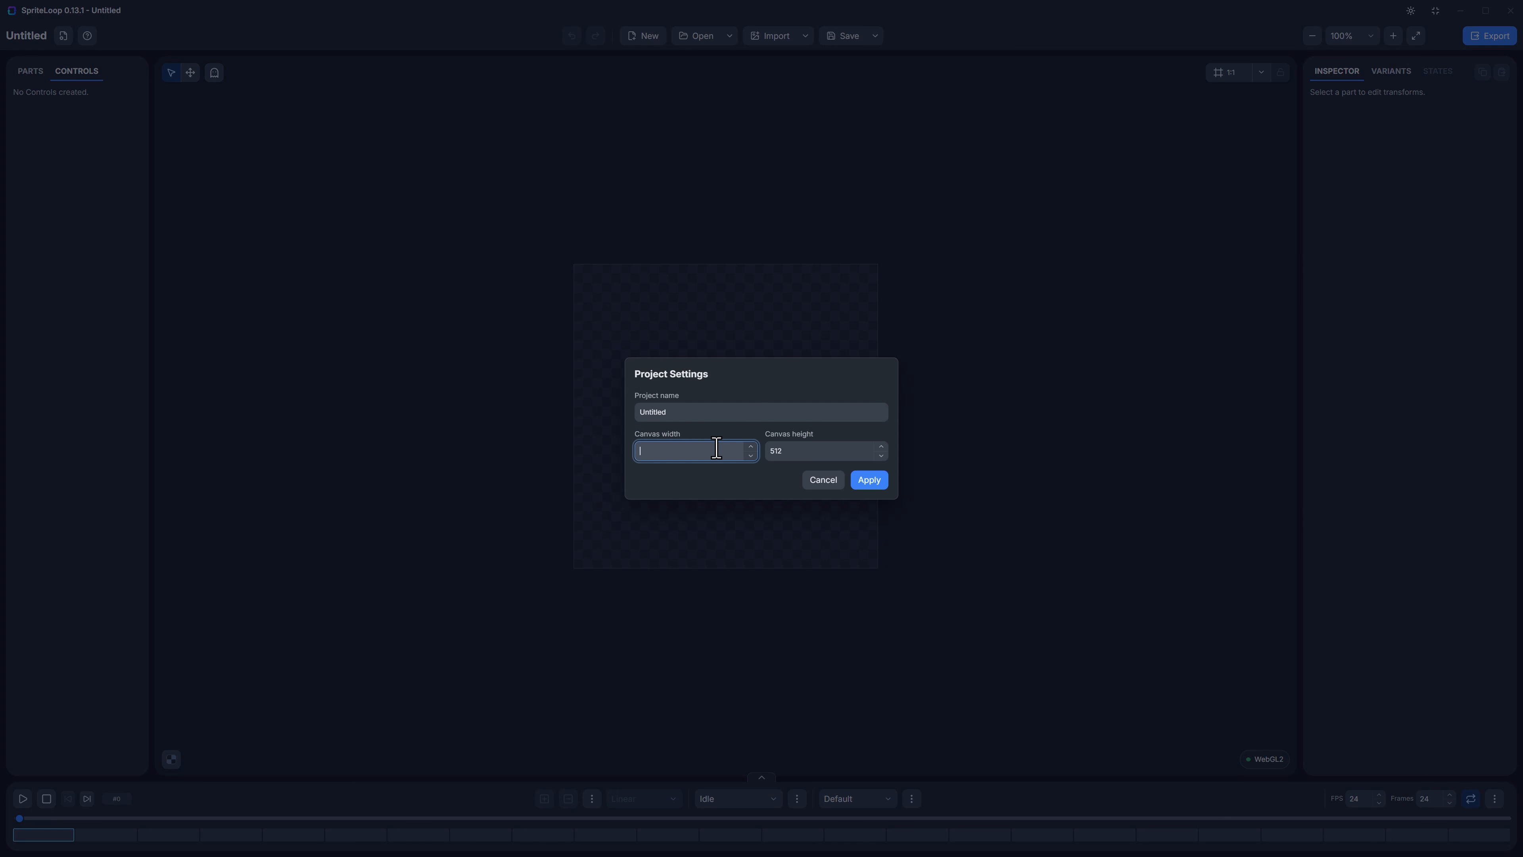
left_click(829, 445)
left_click(824, 456)
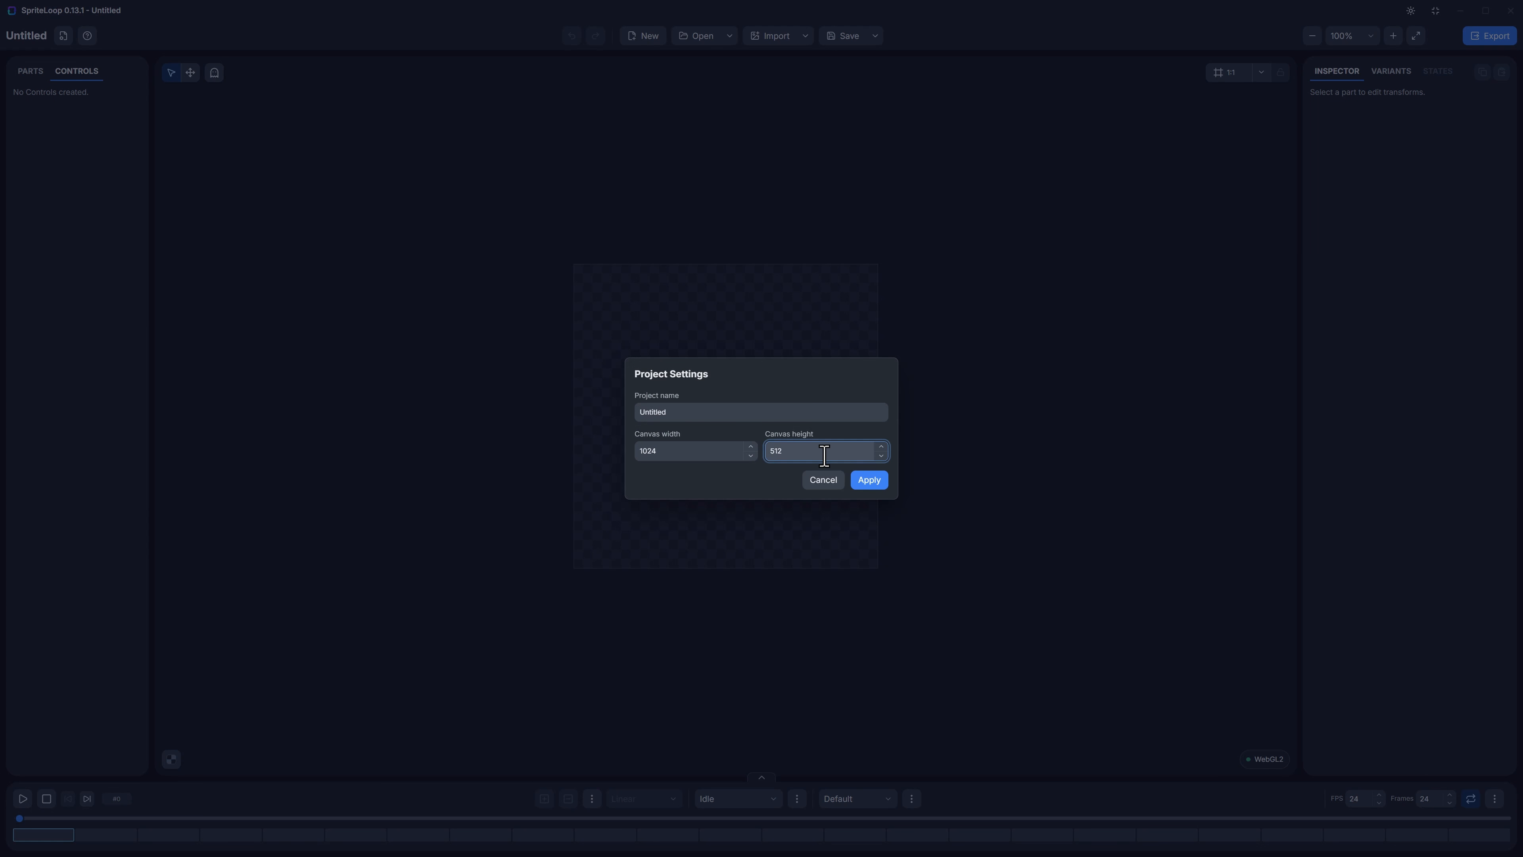
left_click(722, 412)
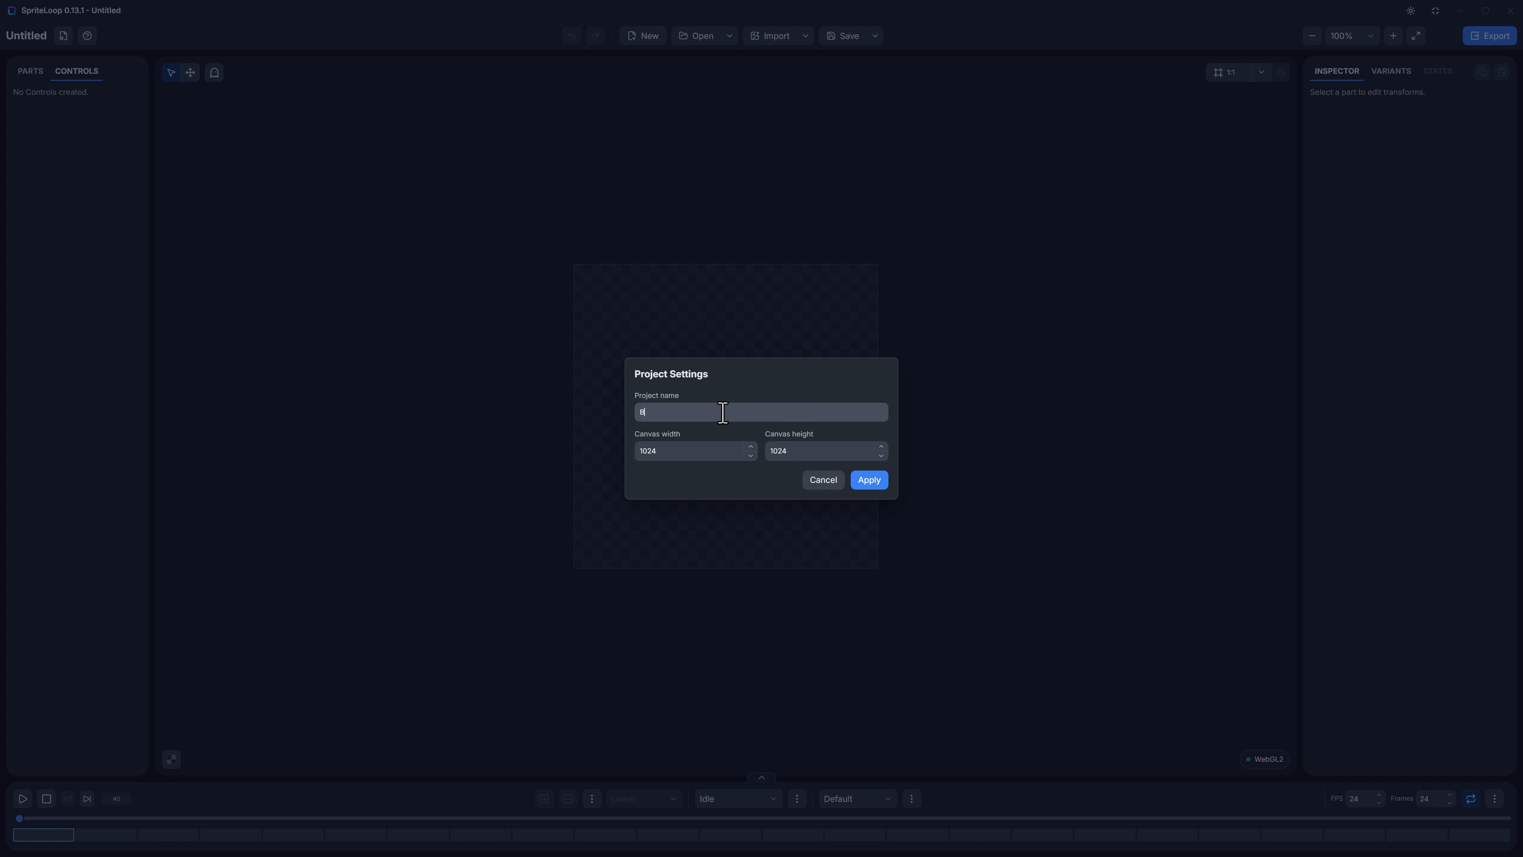
left_click(864, 482)
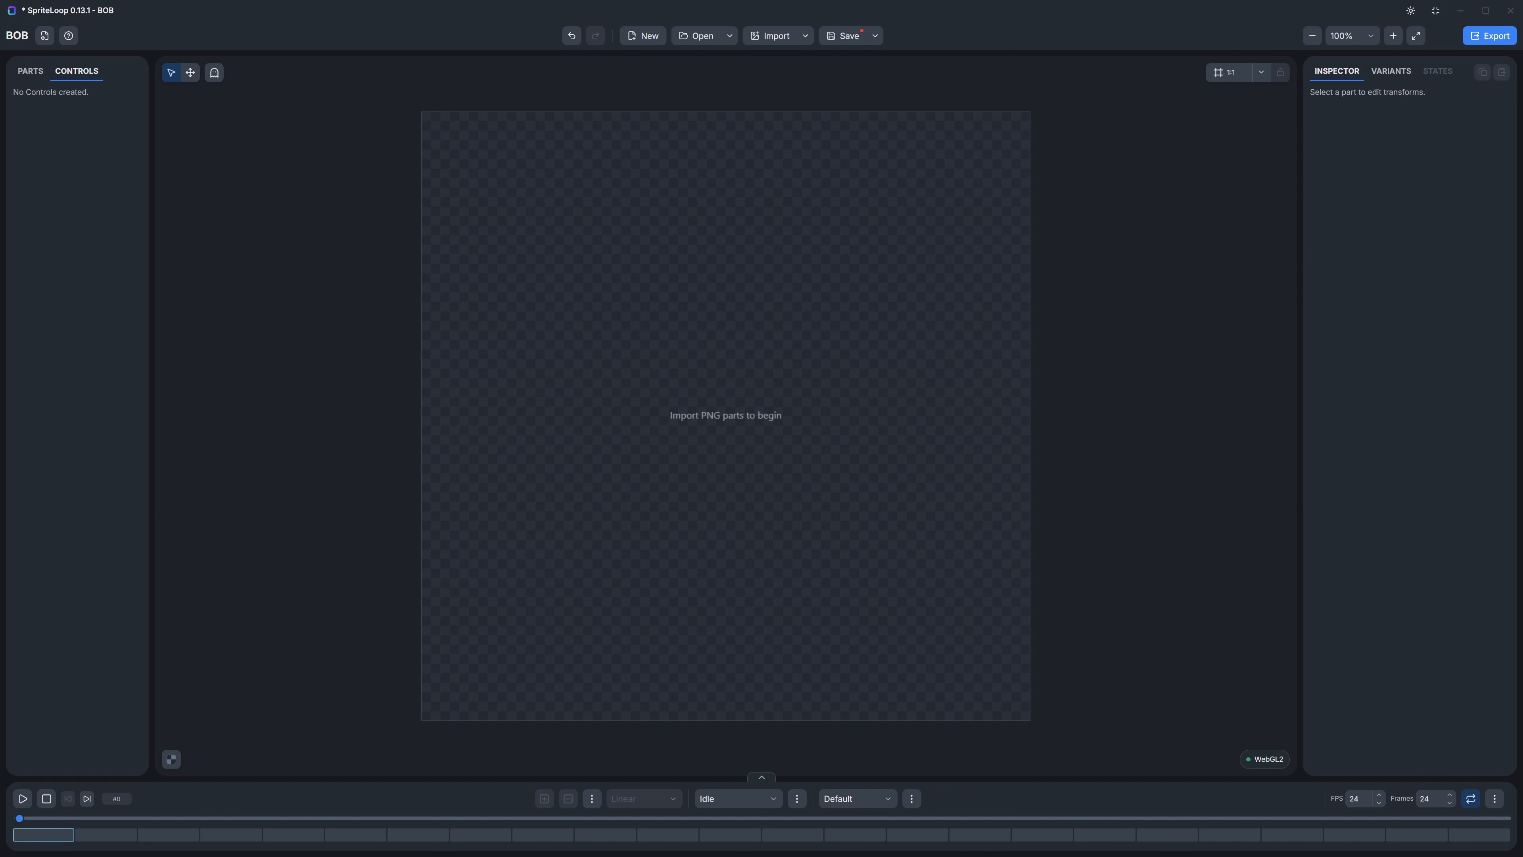
Step: Import the gBot_arm_r, gBot_body, gBot_forearm_r, gBot_head and gBot_jaw PNG files from the gbot folder onto the canvas
key("alt+Tab")
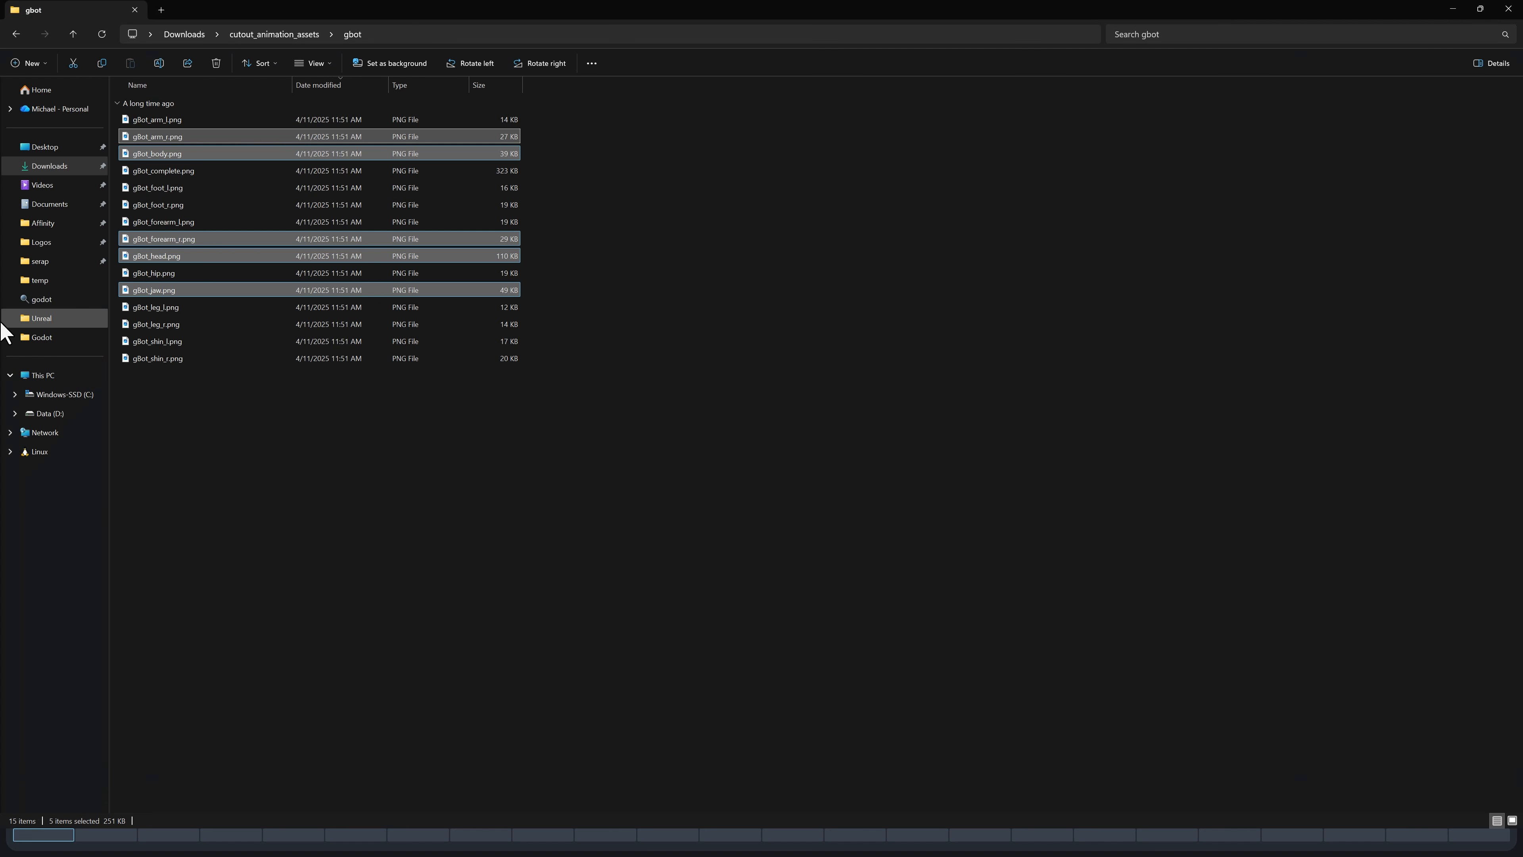
left_click_drag(221, 157, 688, 429)
key("alt+Tab")
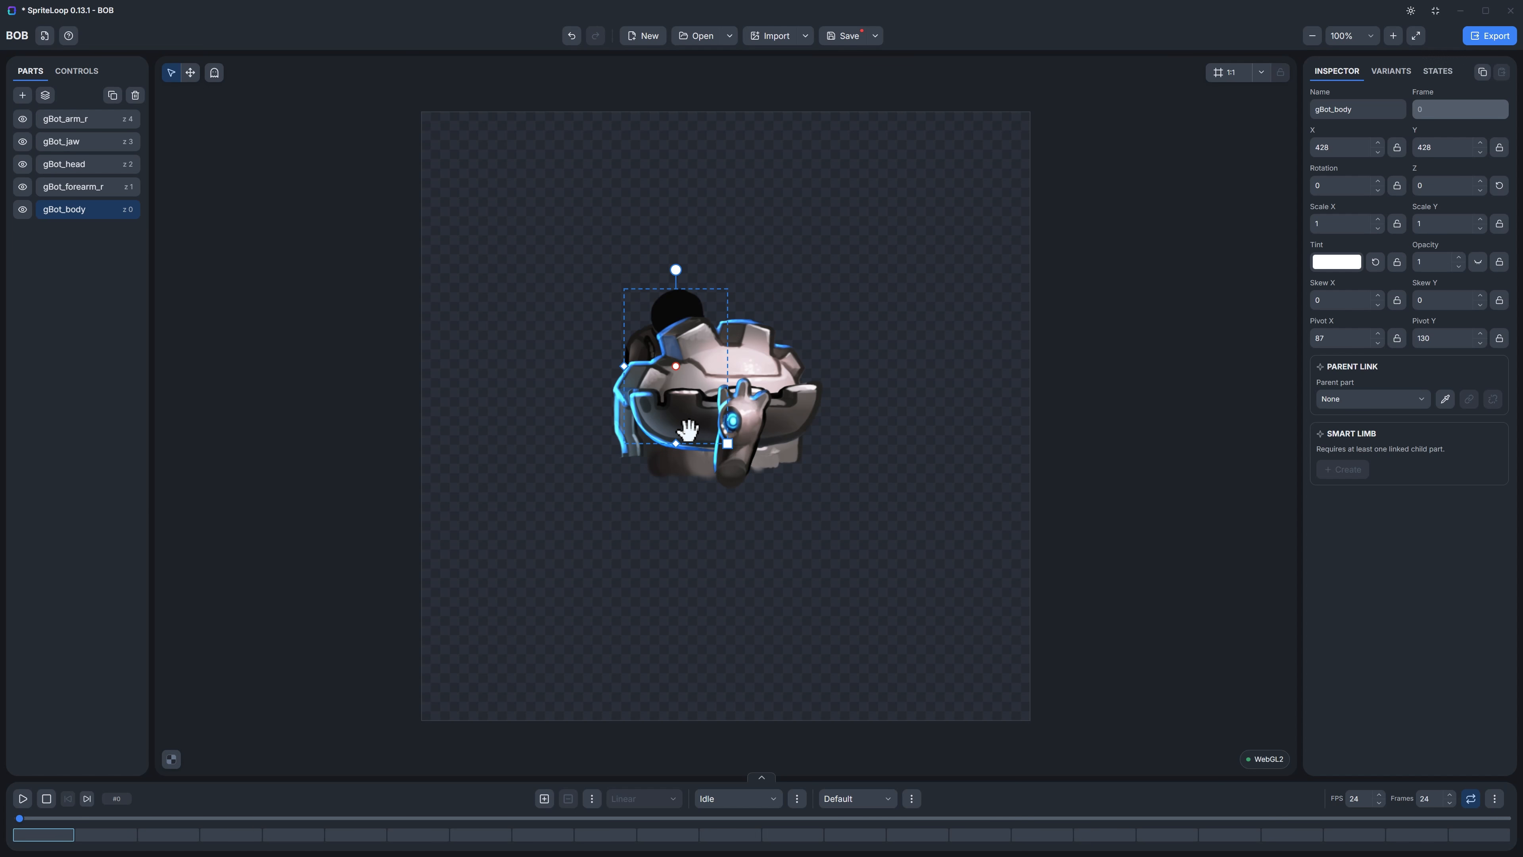
Step: Move the head near the canvas's upper edge at about X 516, Y 146 and fit the jaw beneath it at about X 533, Y 286
left_click(727, 351)
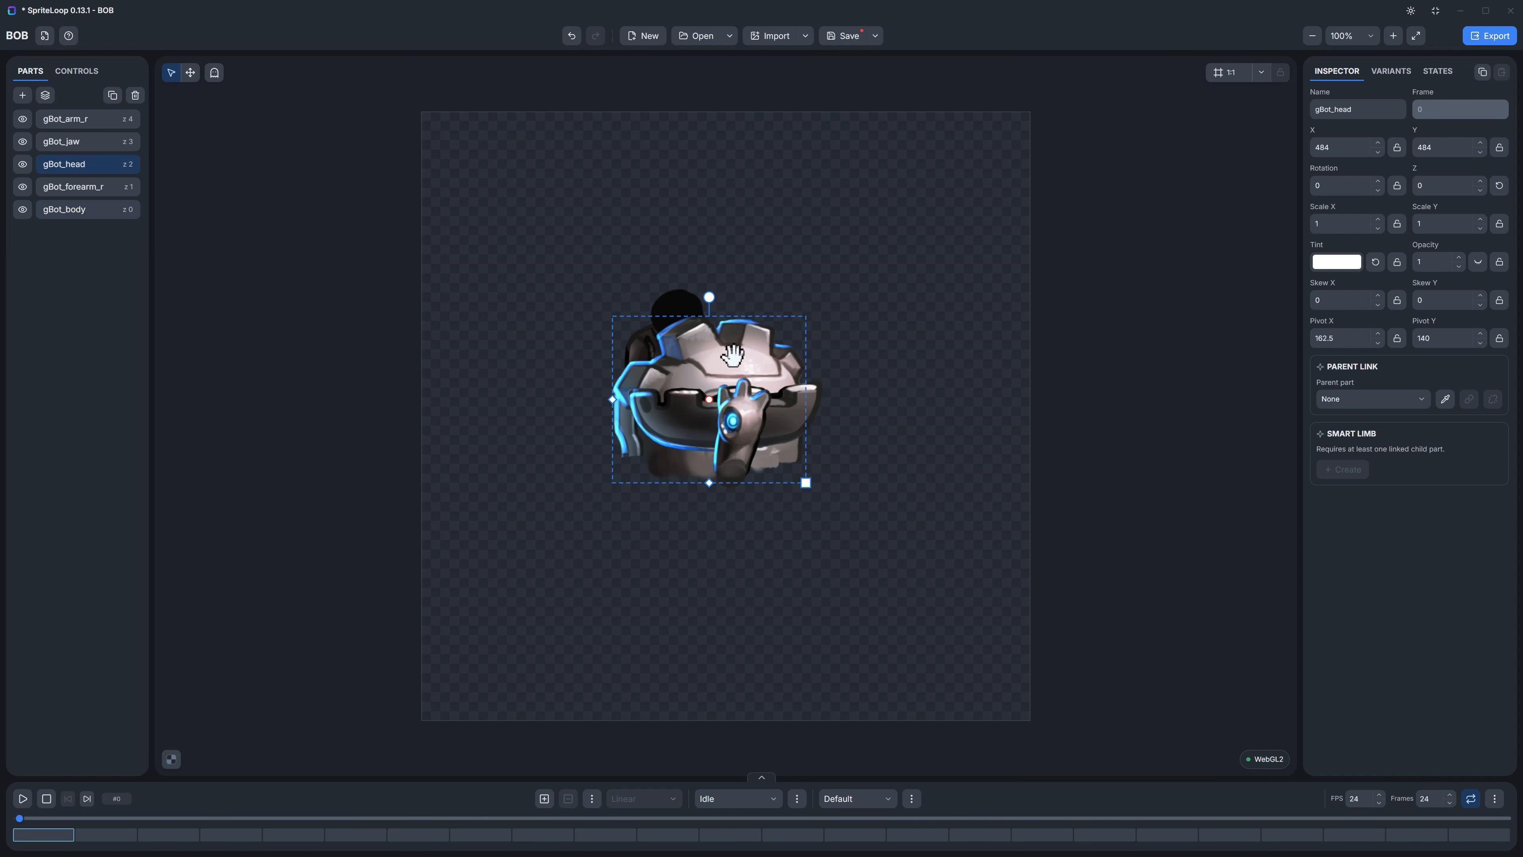
left_click_drag(726, 352, 744, 155)
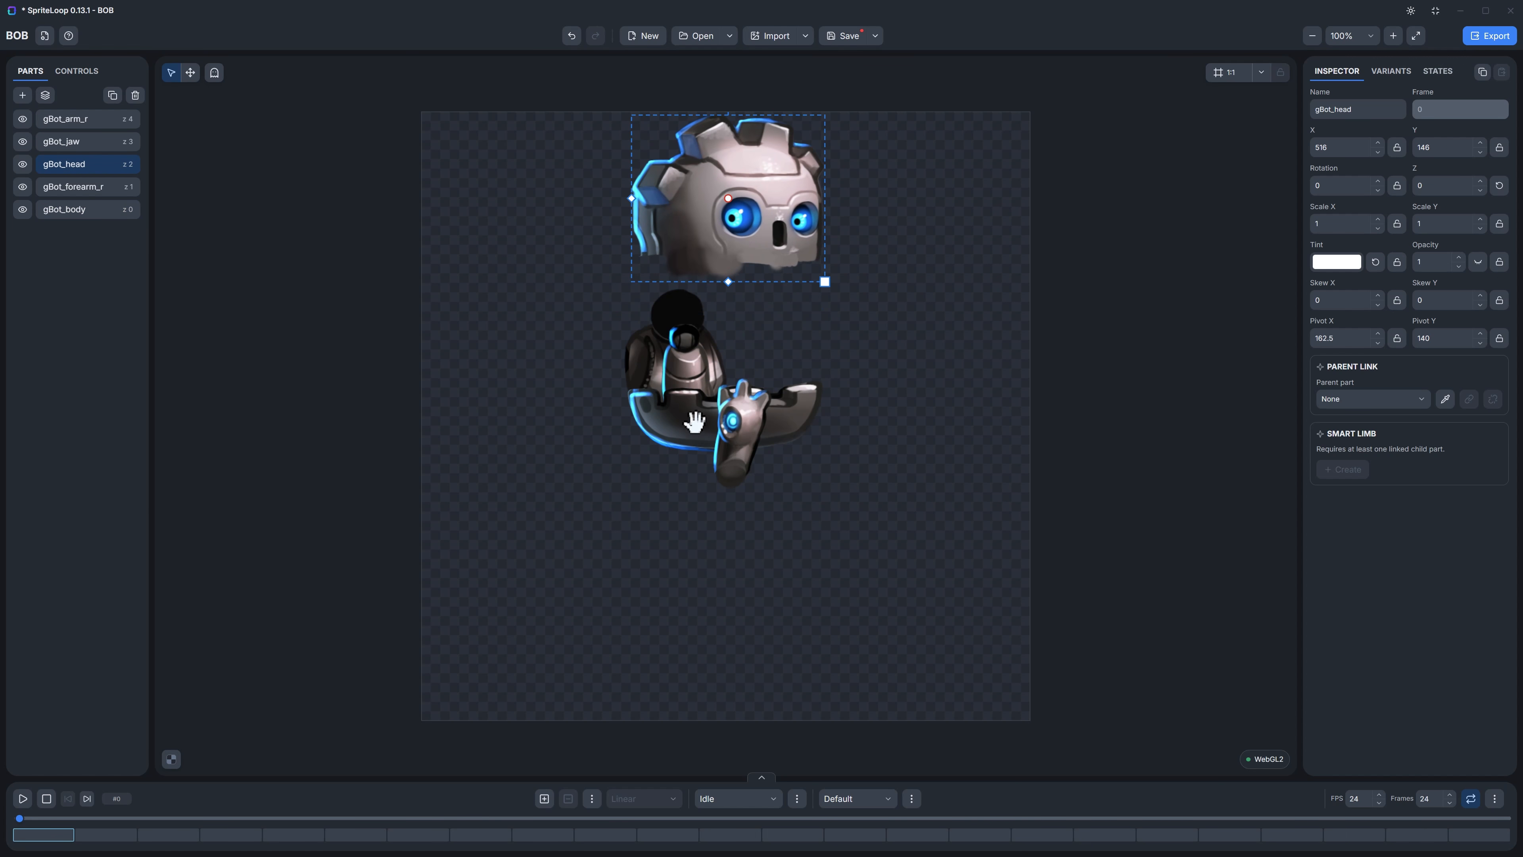
left_click_drag(695, 422, 763, 295)
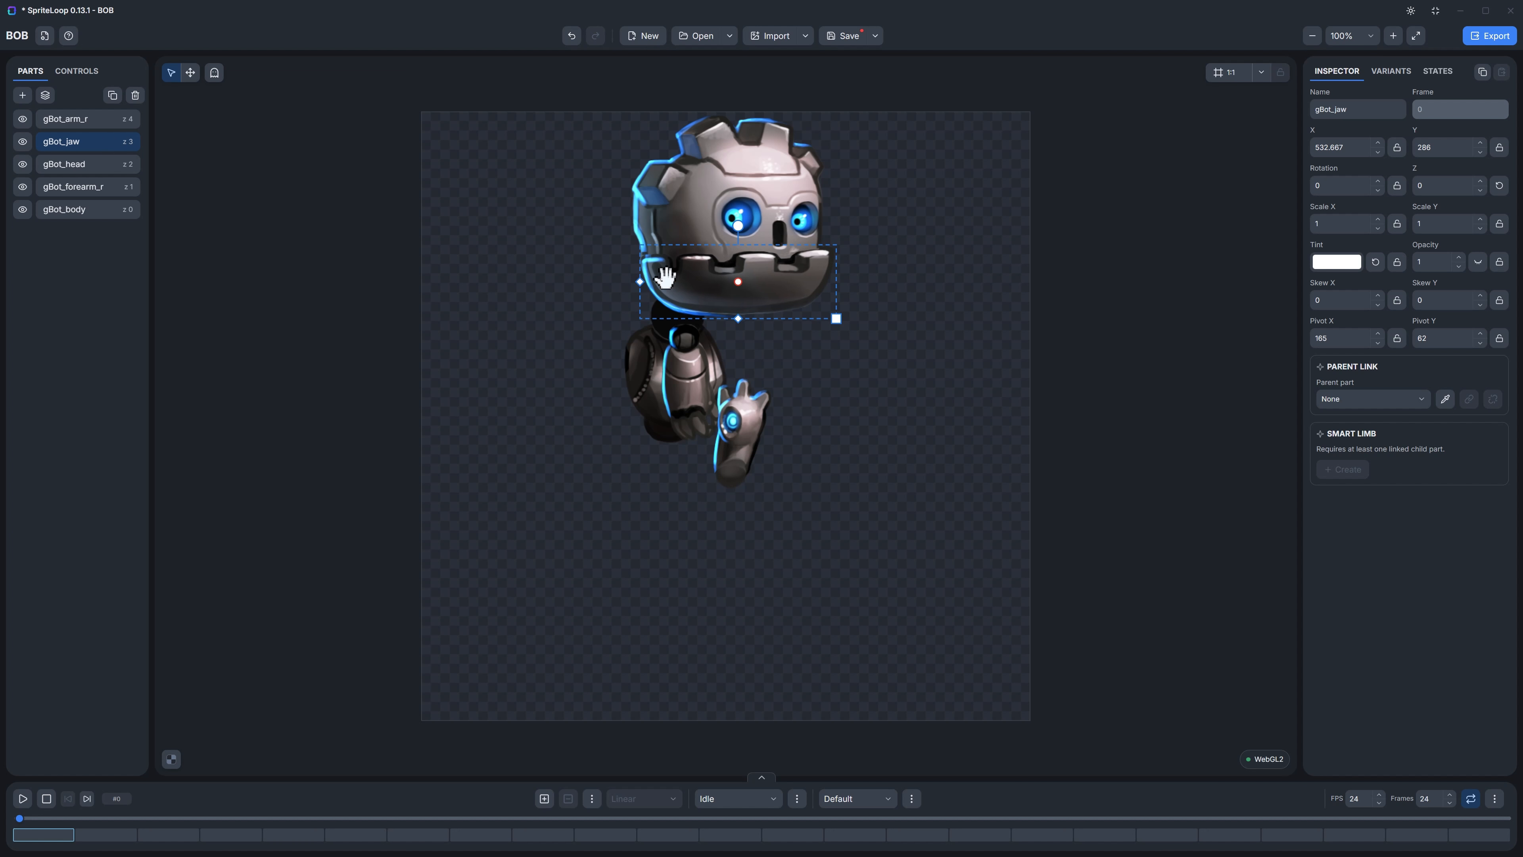
left_click_drag(65, 144, 103, 143)
Step: Move the upper arm and forearm aside, and place the body under the jaw at about X 535, Y 403
left_click_drag(736, 415, 499, 519)
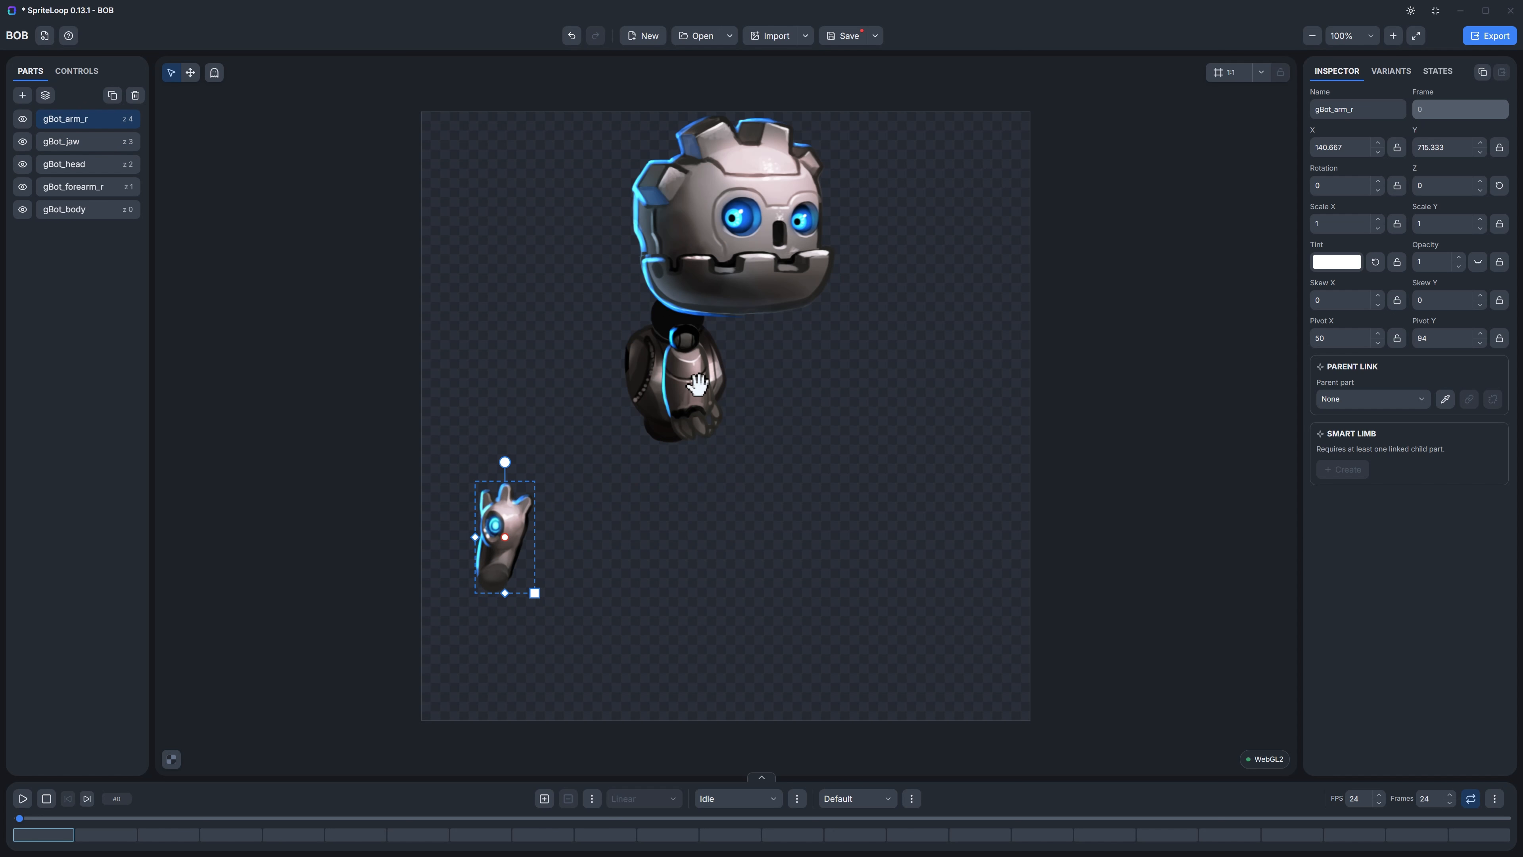
left_click_drag(697, 384, 463, 436)
left_click_drag(658, 400, 739, 383)
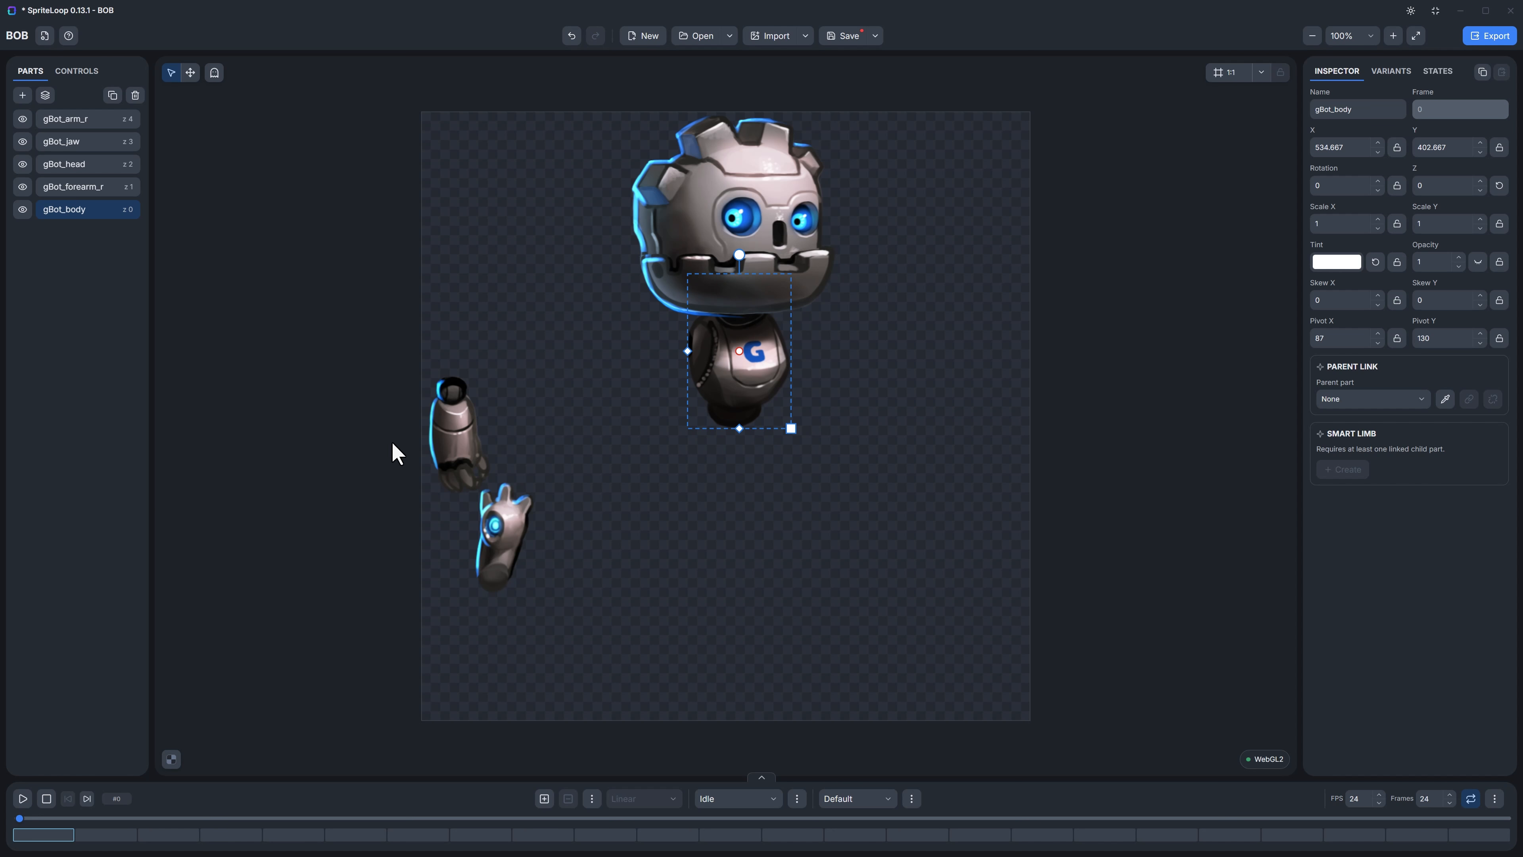
Step: Place the upper arm on the shoulder at about X 466, Y 413 and the forearm, reordered to the front, at its elbow
left_click_drag(494, 537, 687, 359)
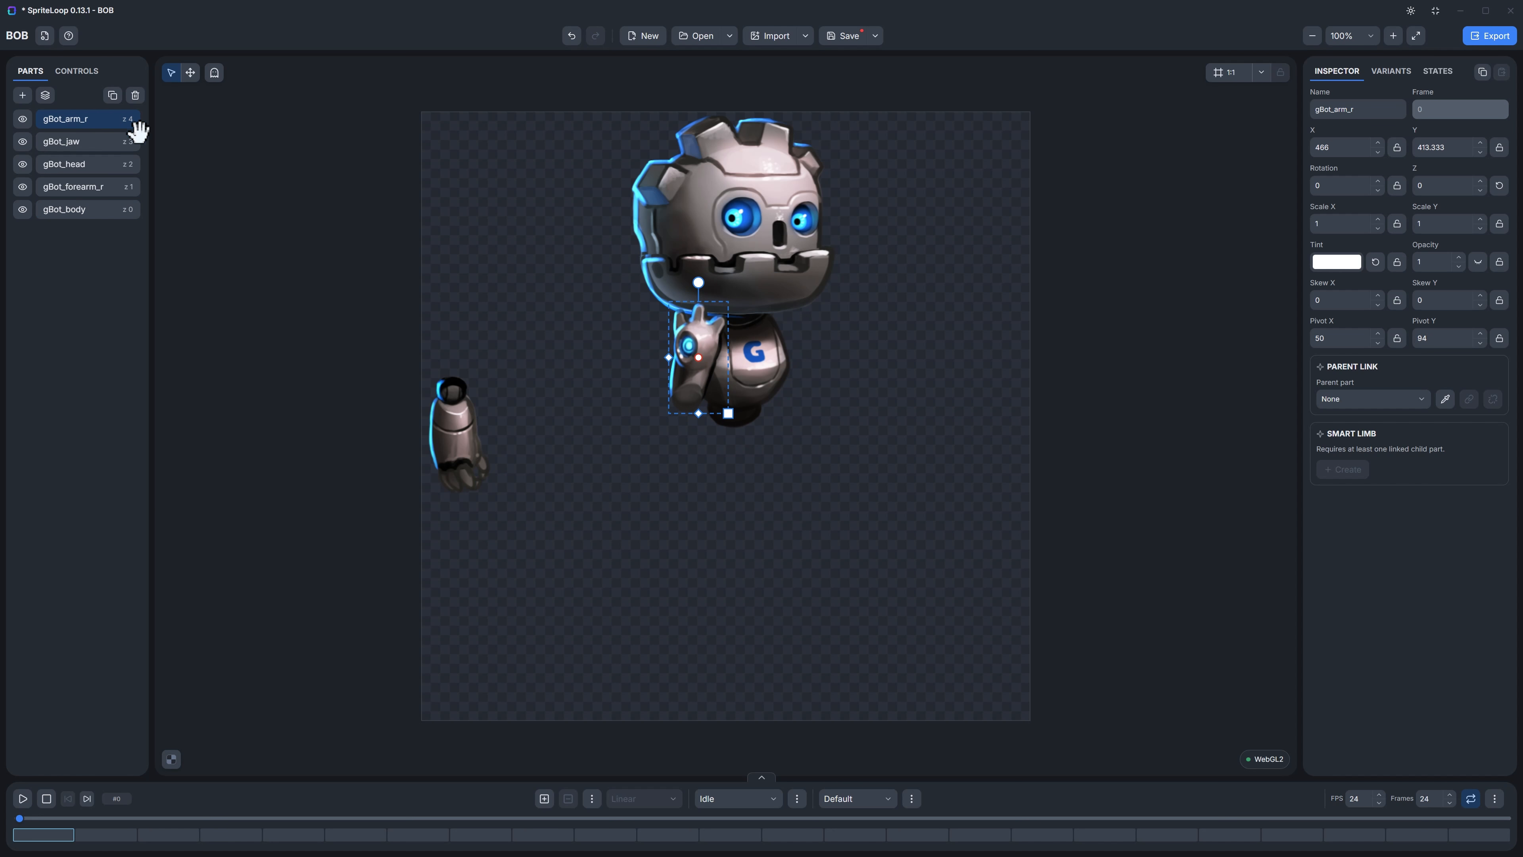
left_click(454, 415)
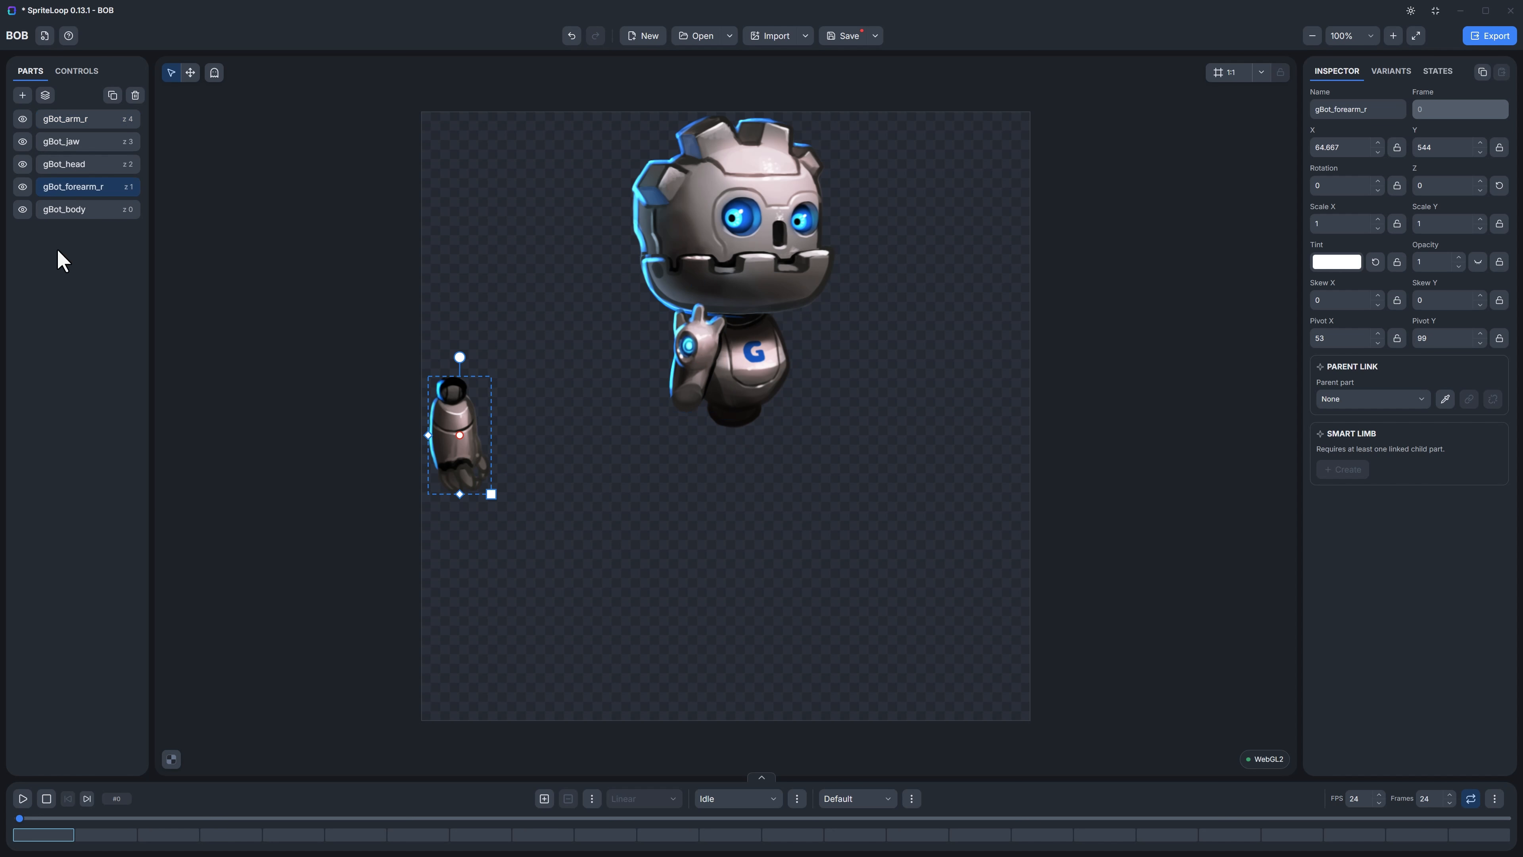
left_click_drag(81, 190, 82, 119)
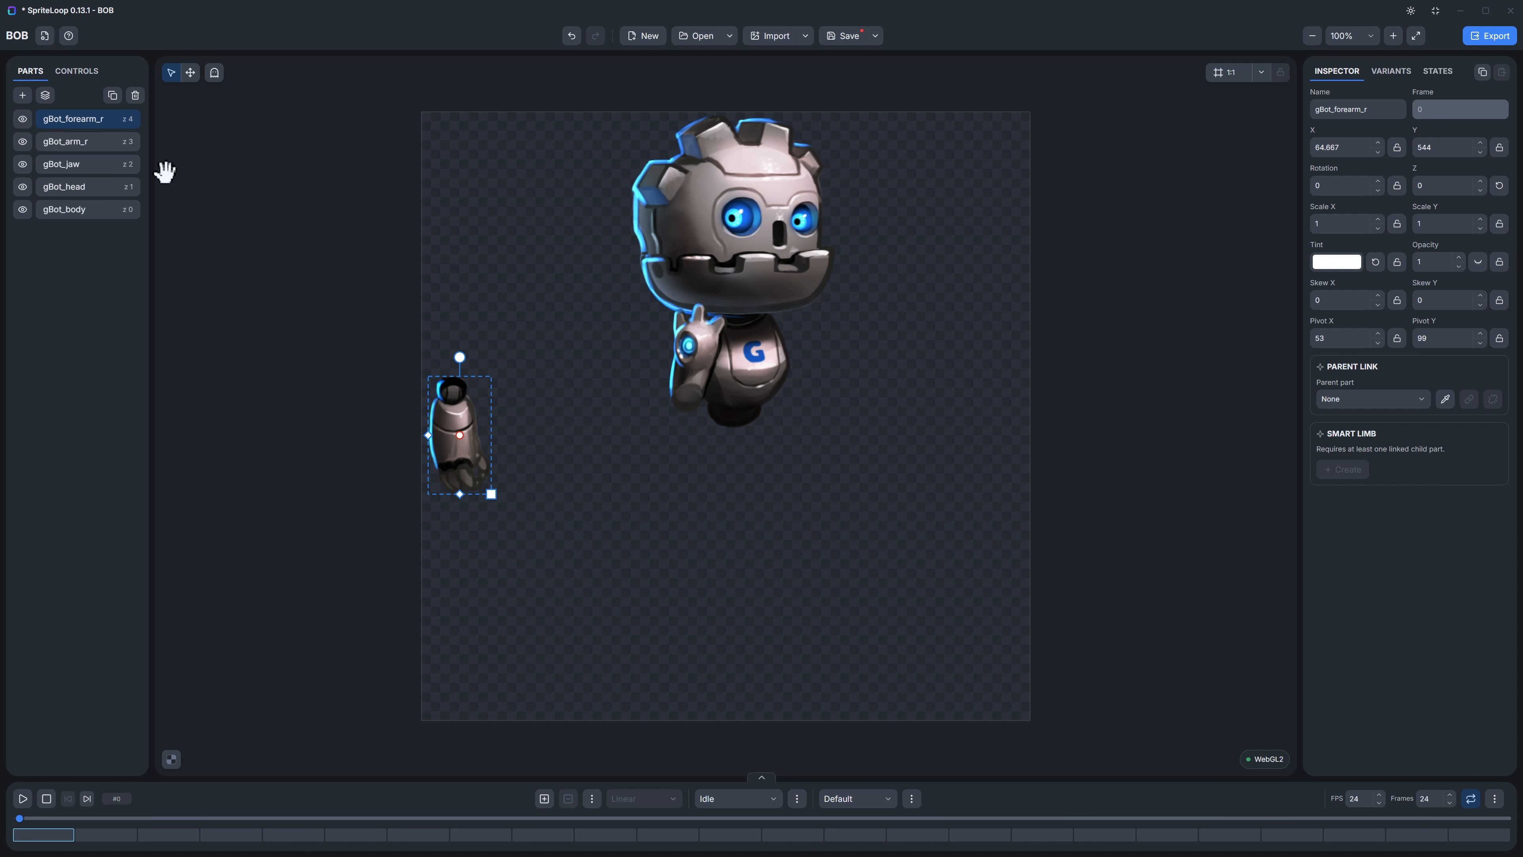
left_click_drag(451, 420, 687, 426)
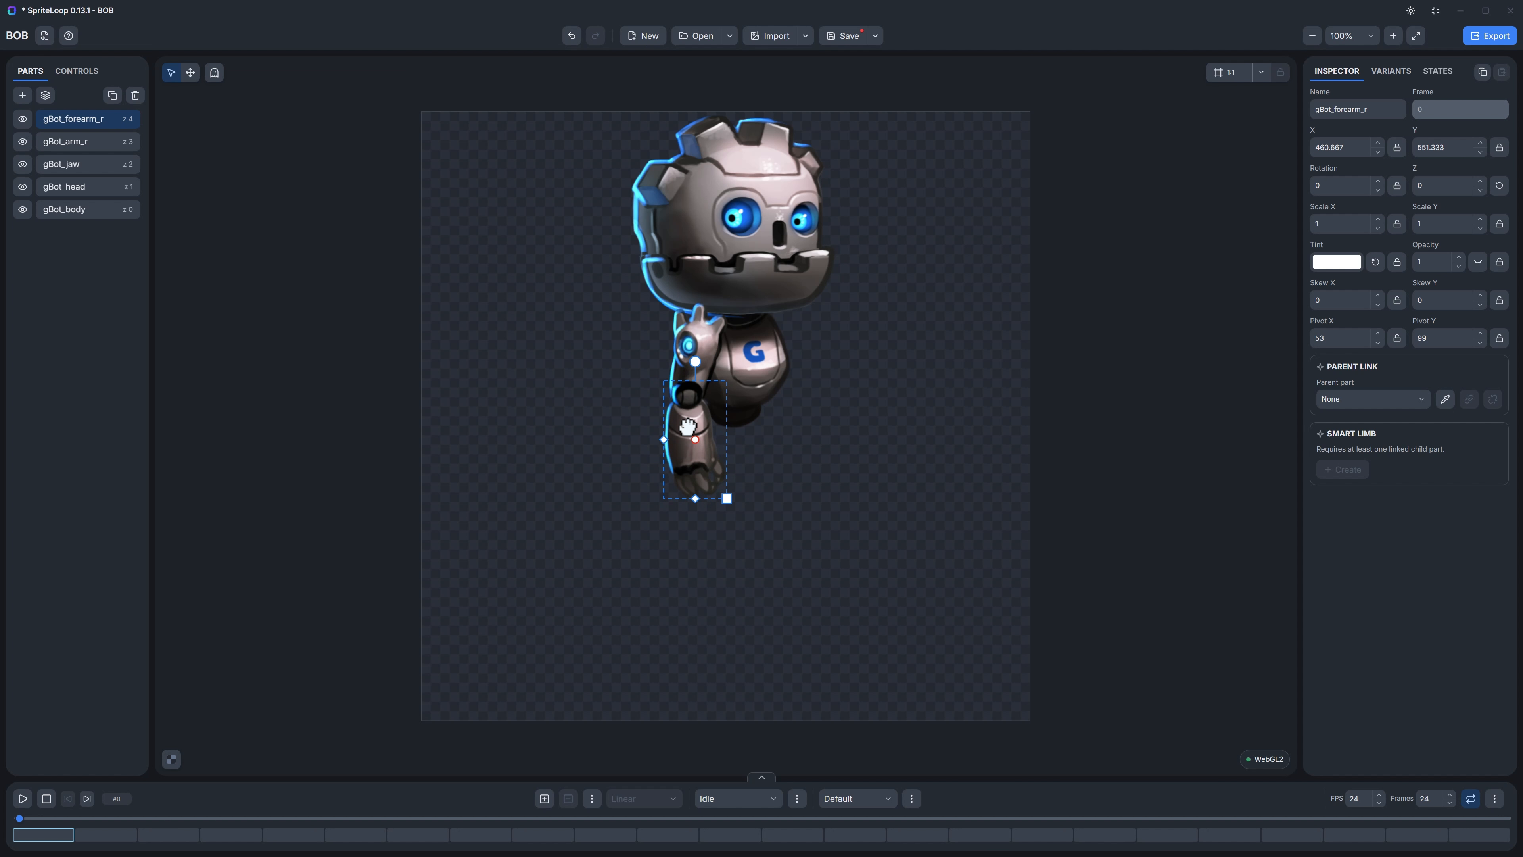
Step: Move the forearm's pivot to the elbow joint and the upper arm's pivot to the shoulder joint
left_click_drag(688, 424, 687, 397)
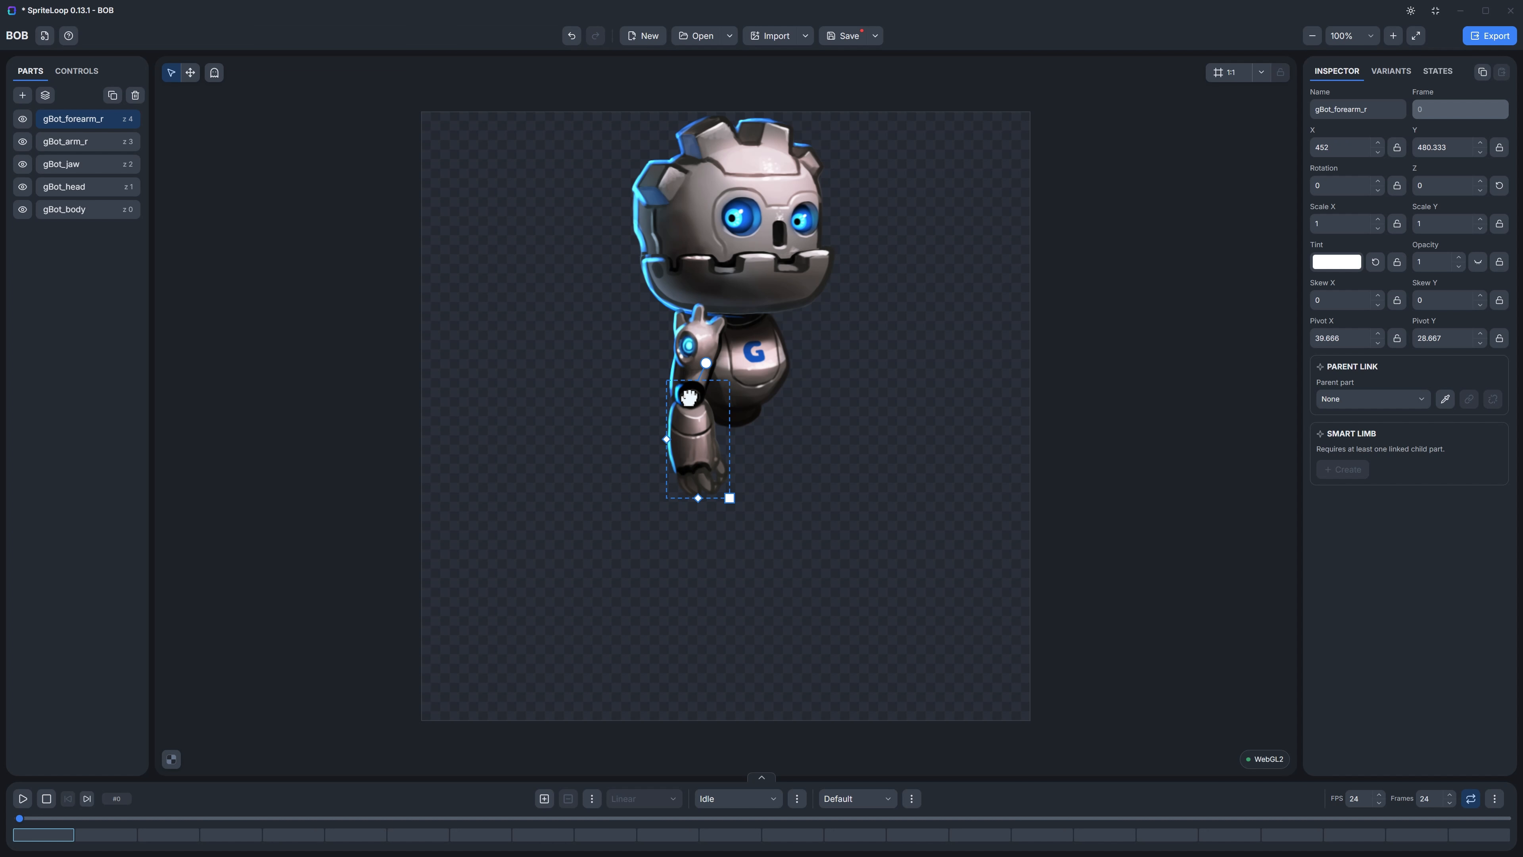
left_click(691, 353)
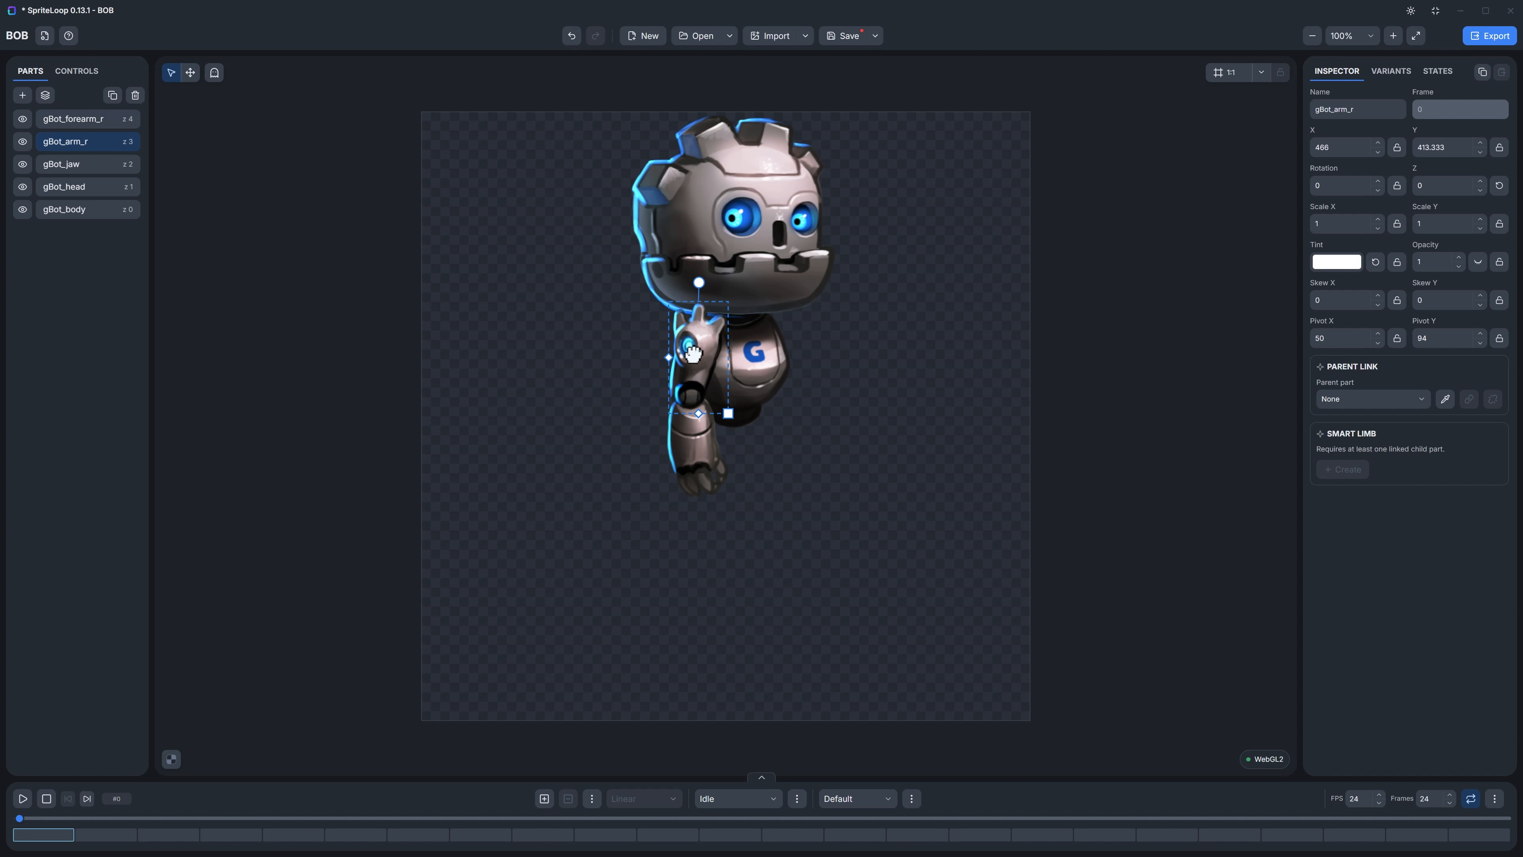
left_click_drag(693, 354, 691, 343)
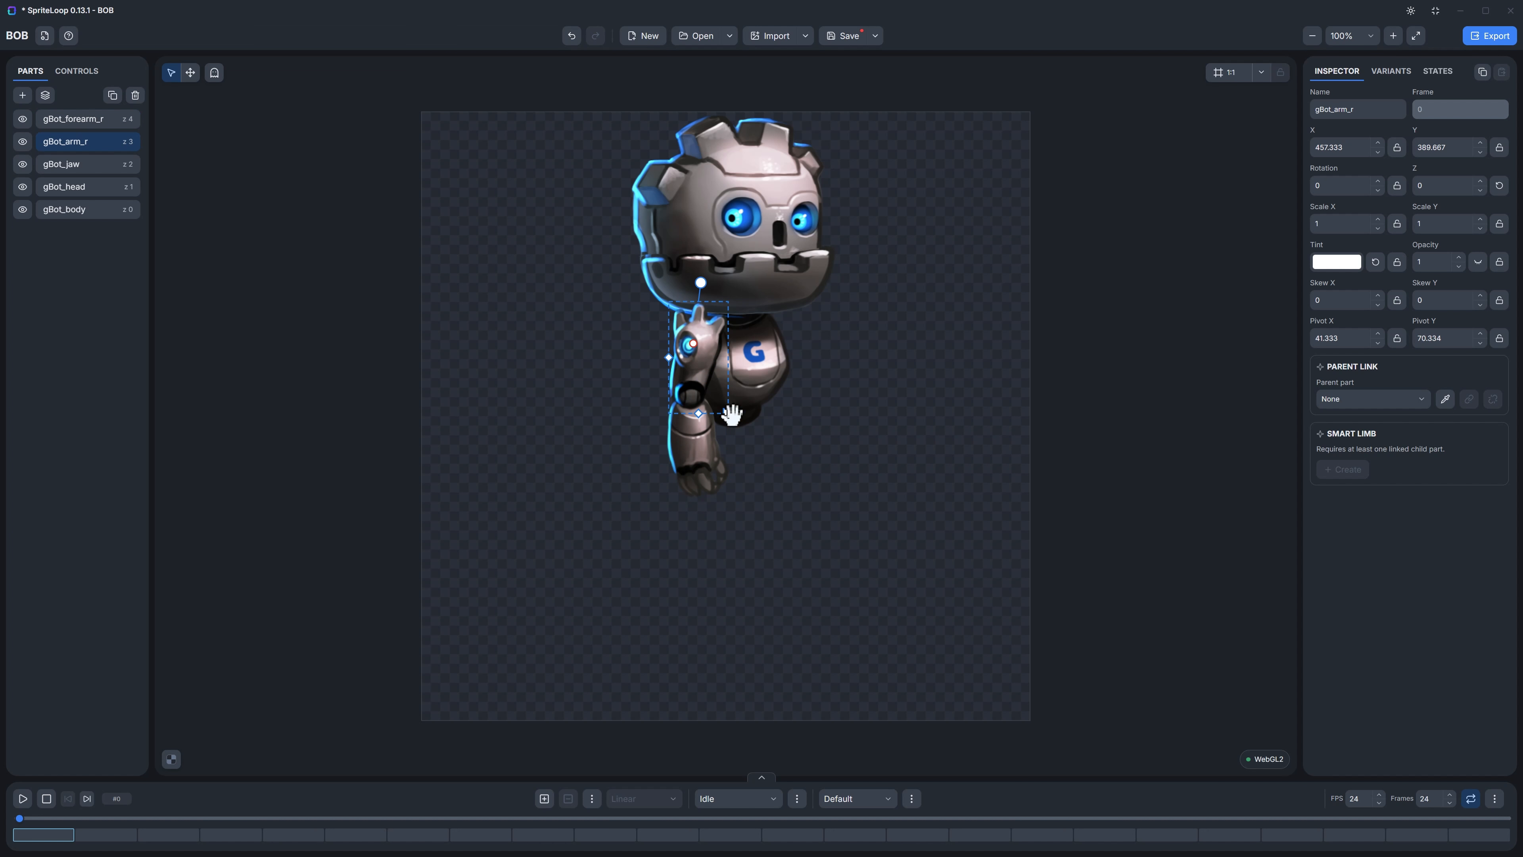
Step: Move the head's pivot down to match the jaw's pivot, at about pivot X 178, Y 280
left_click(761, 206)
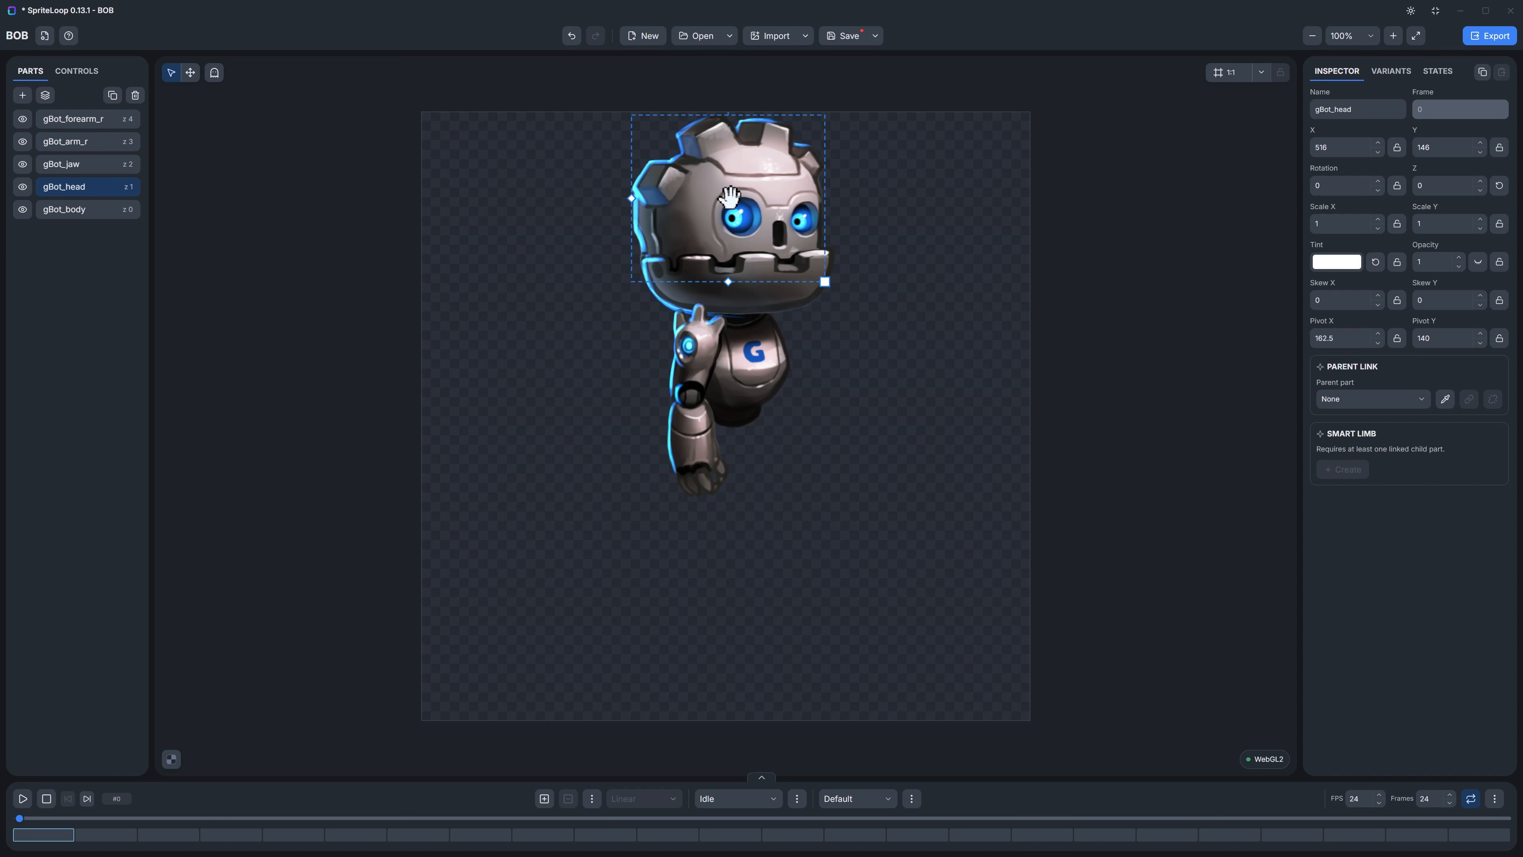
left_click_drag(729, 198, 735, 280)
left_click(735, 302)
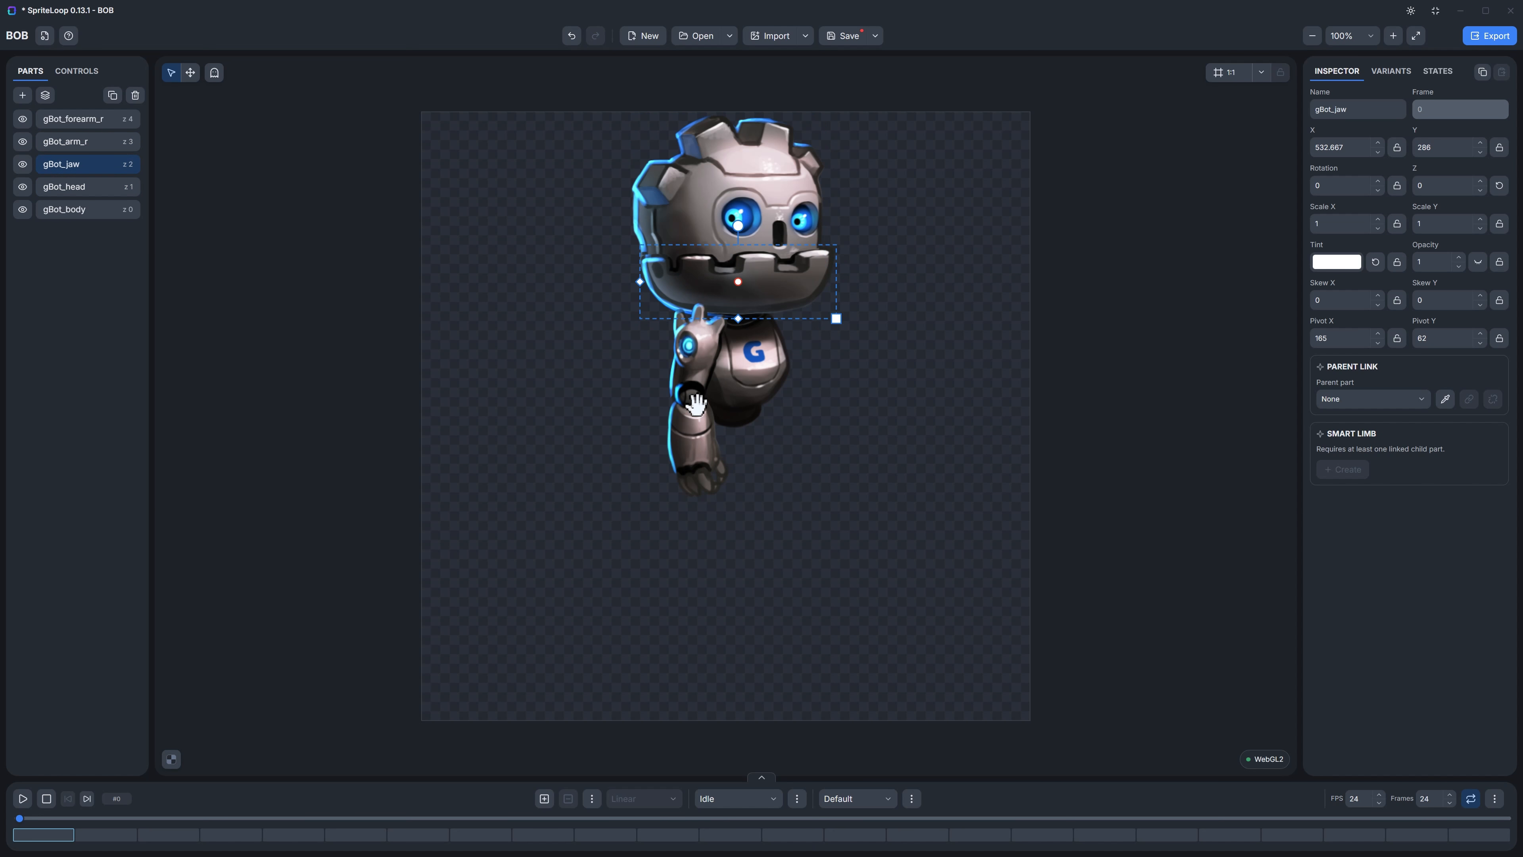
Step: Link the forearm to gBot_arm_r as its parent, and link the upper arm to gBot_body
left_click(699, 425)
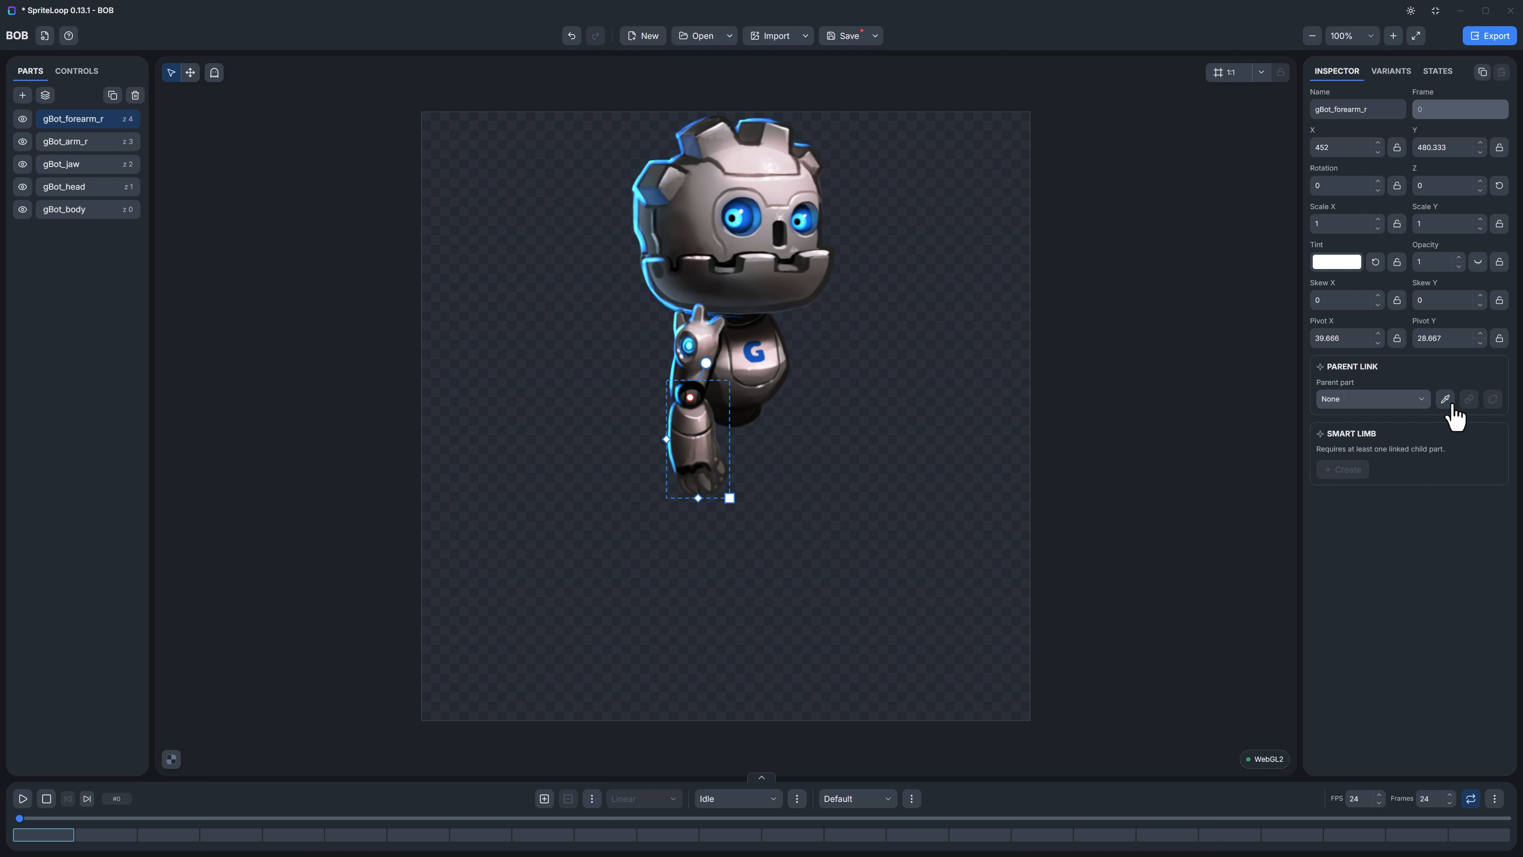
left_click(701, 346)
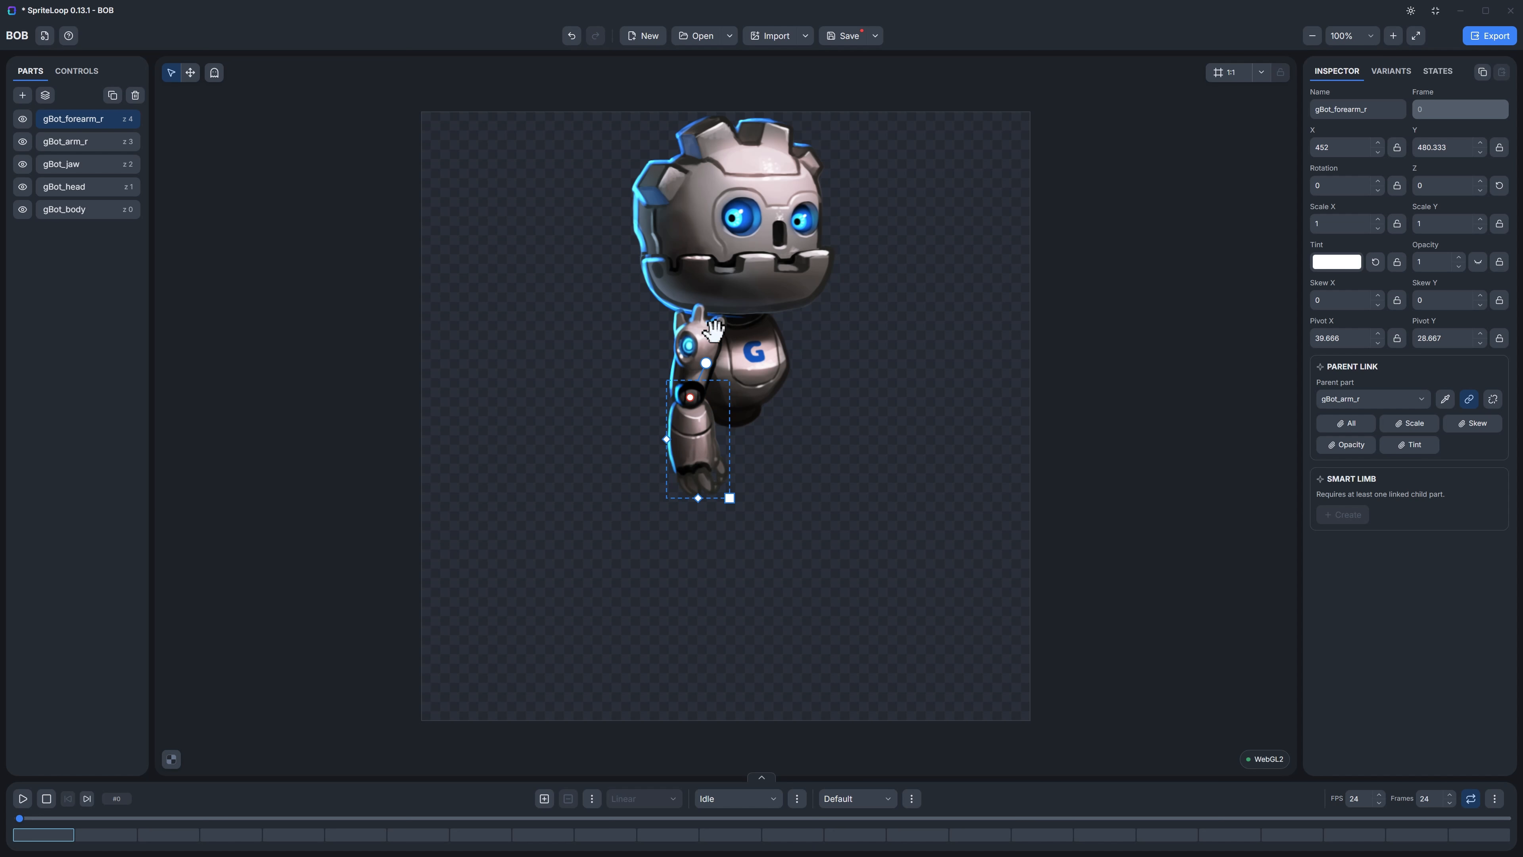
left_click(688, 337)
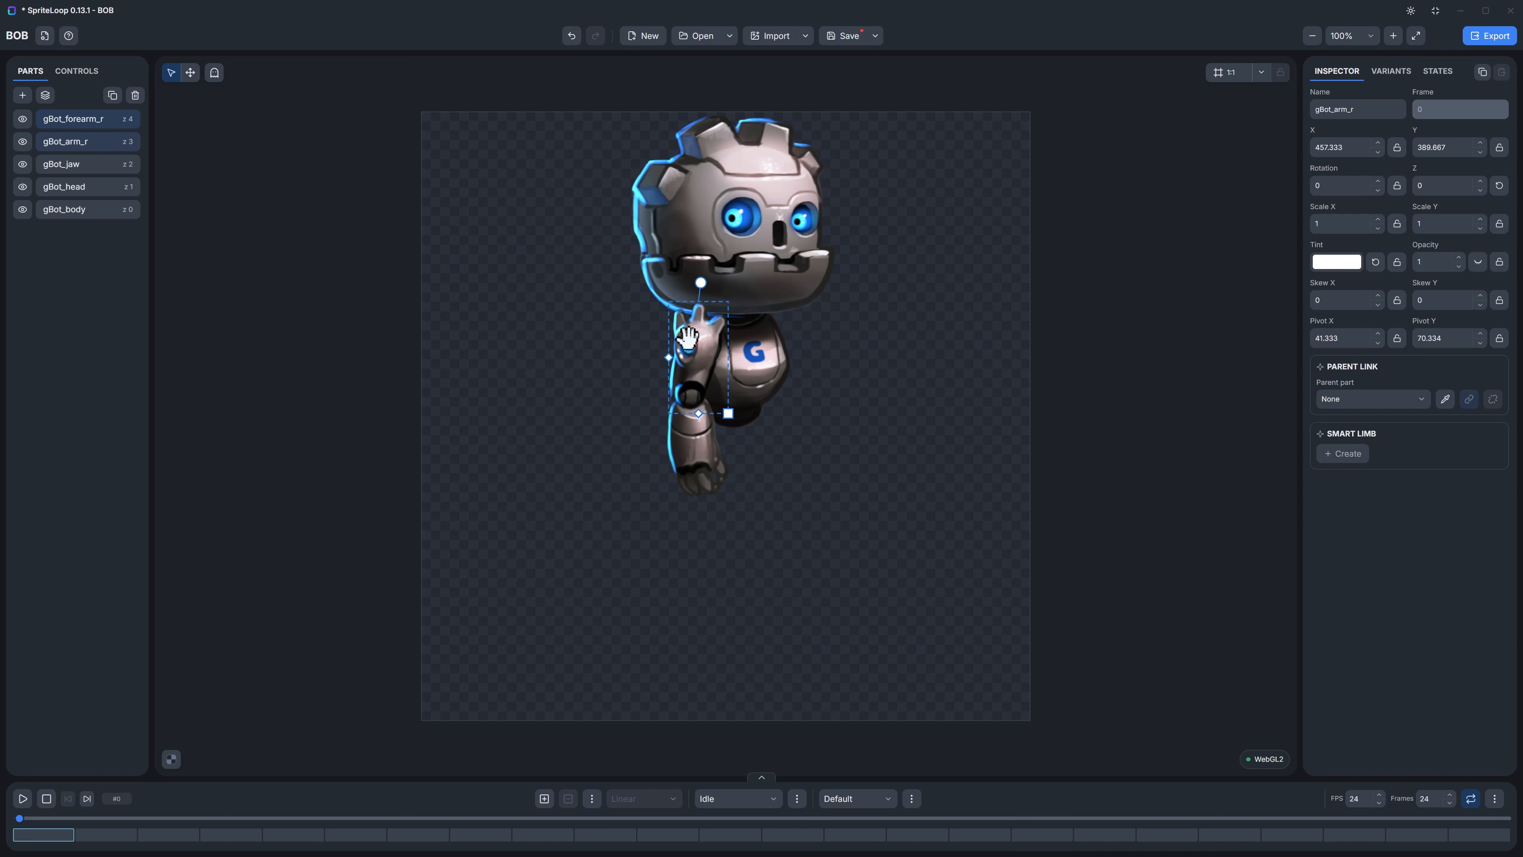
left_click(1423, 400)
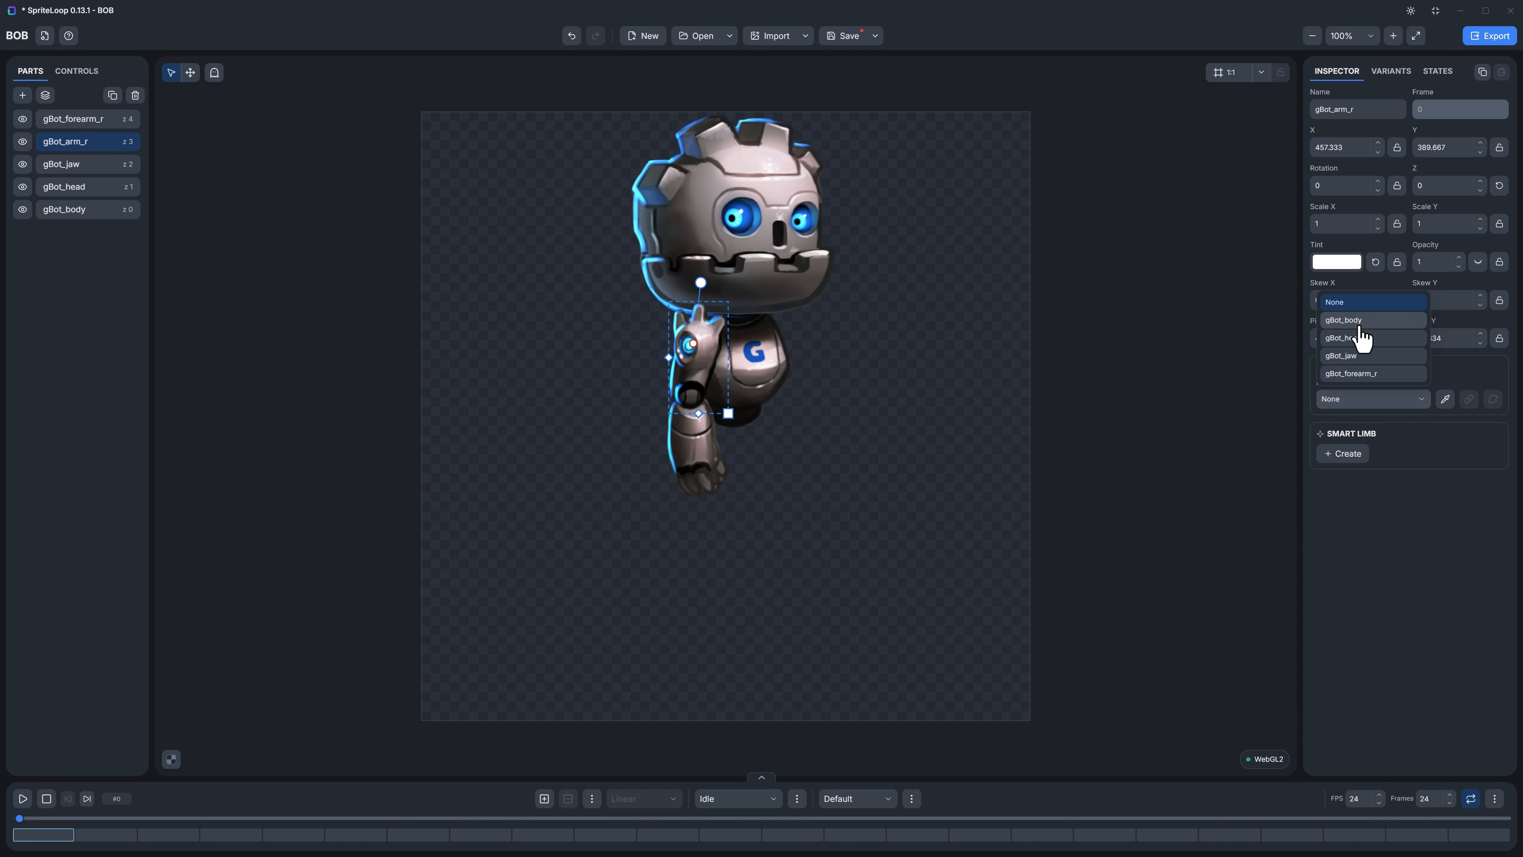
left_click(1333, 324)
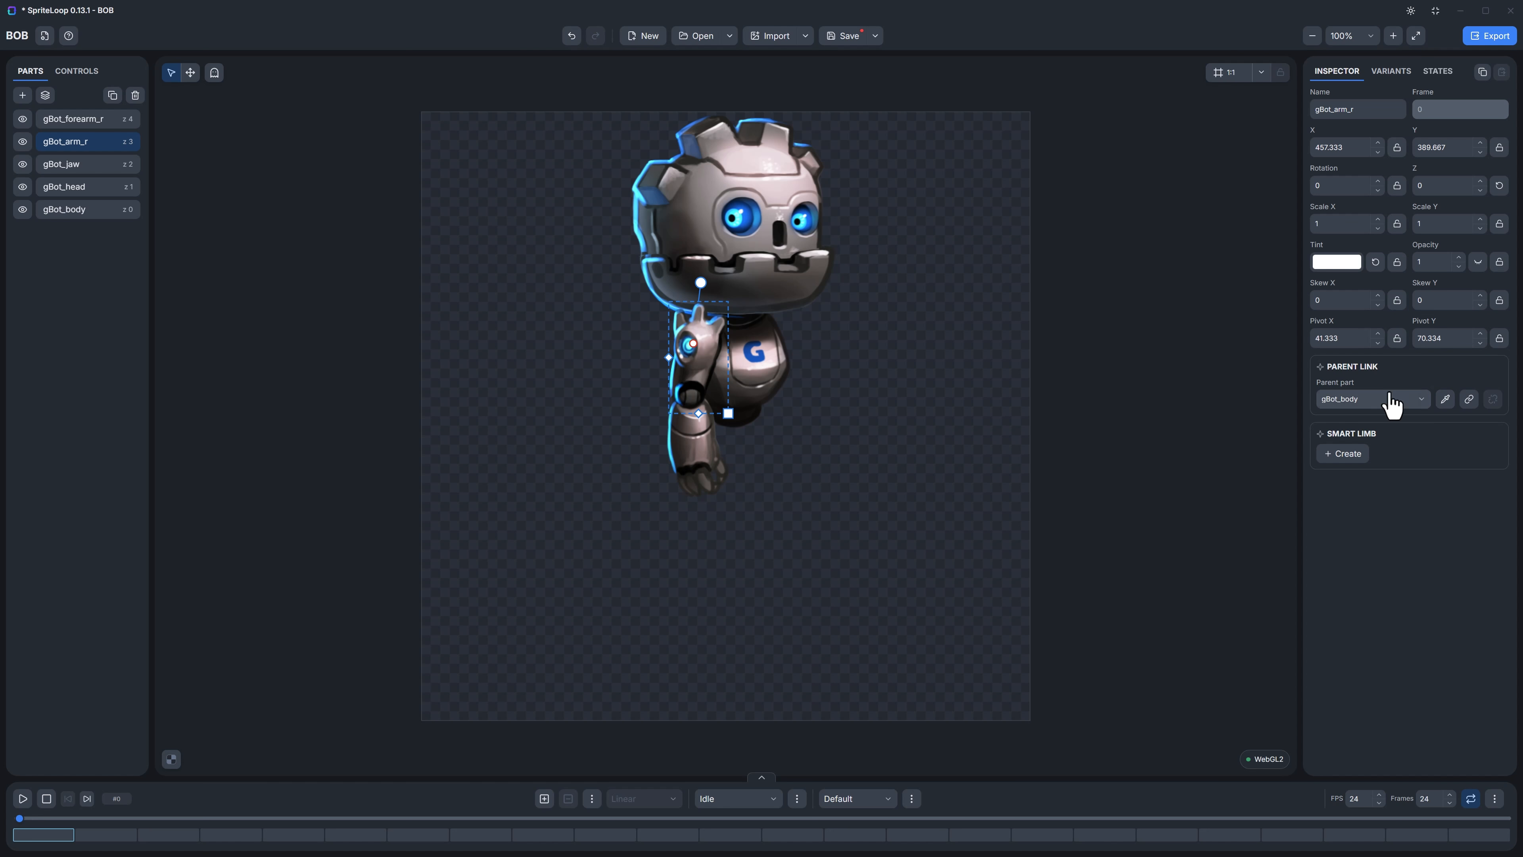
left_click(1445, 400)
left_click(758, 357)
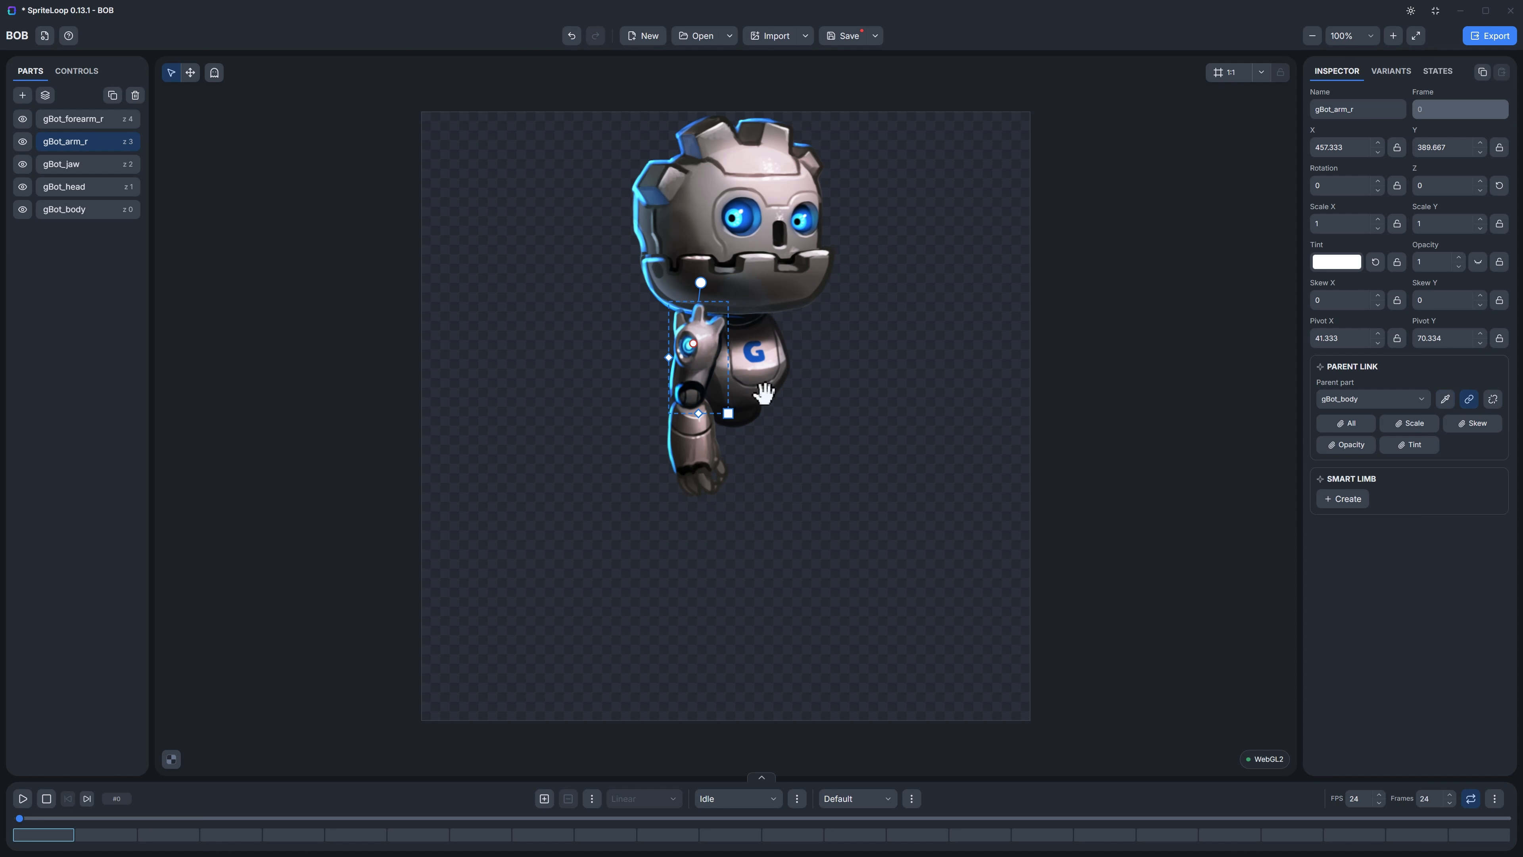
Step: Link the jaw to gBot_head as its parent part
left_click(744, 183)
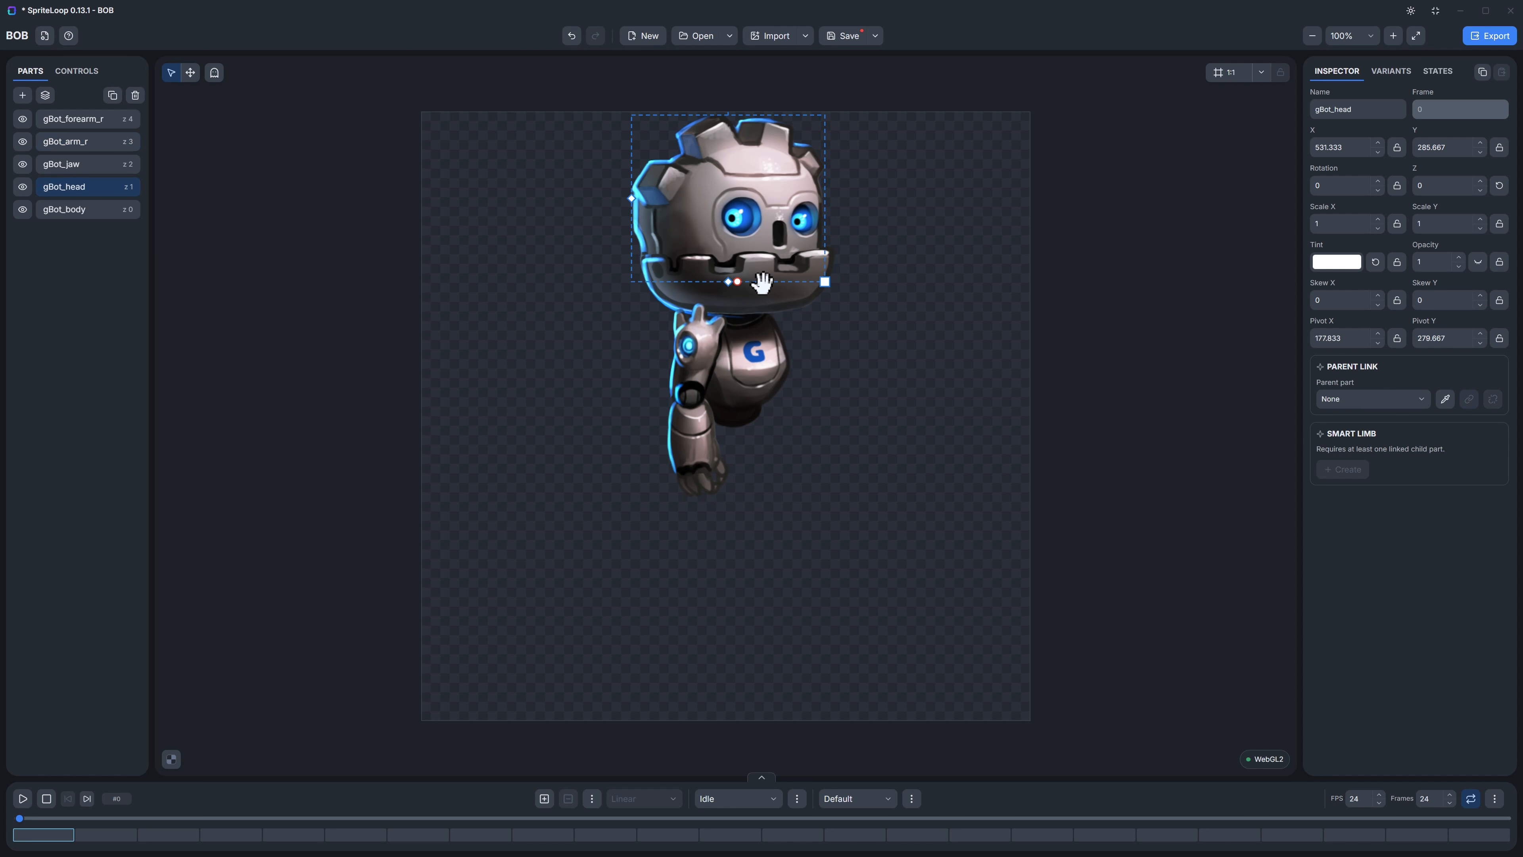
left_click(754, 295)
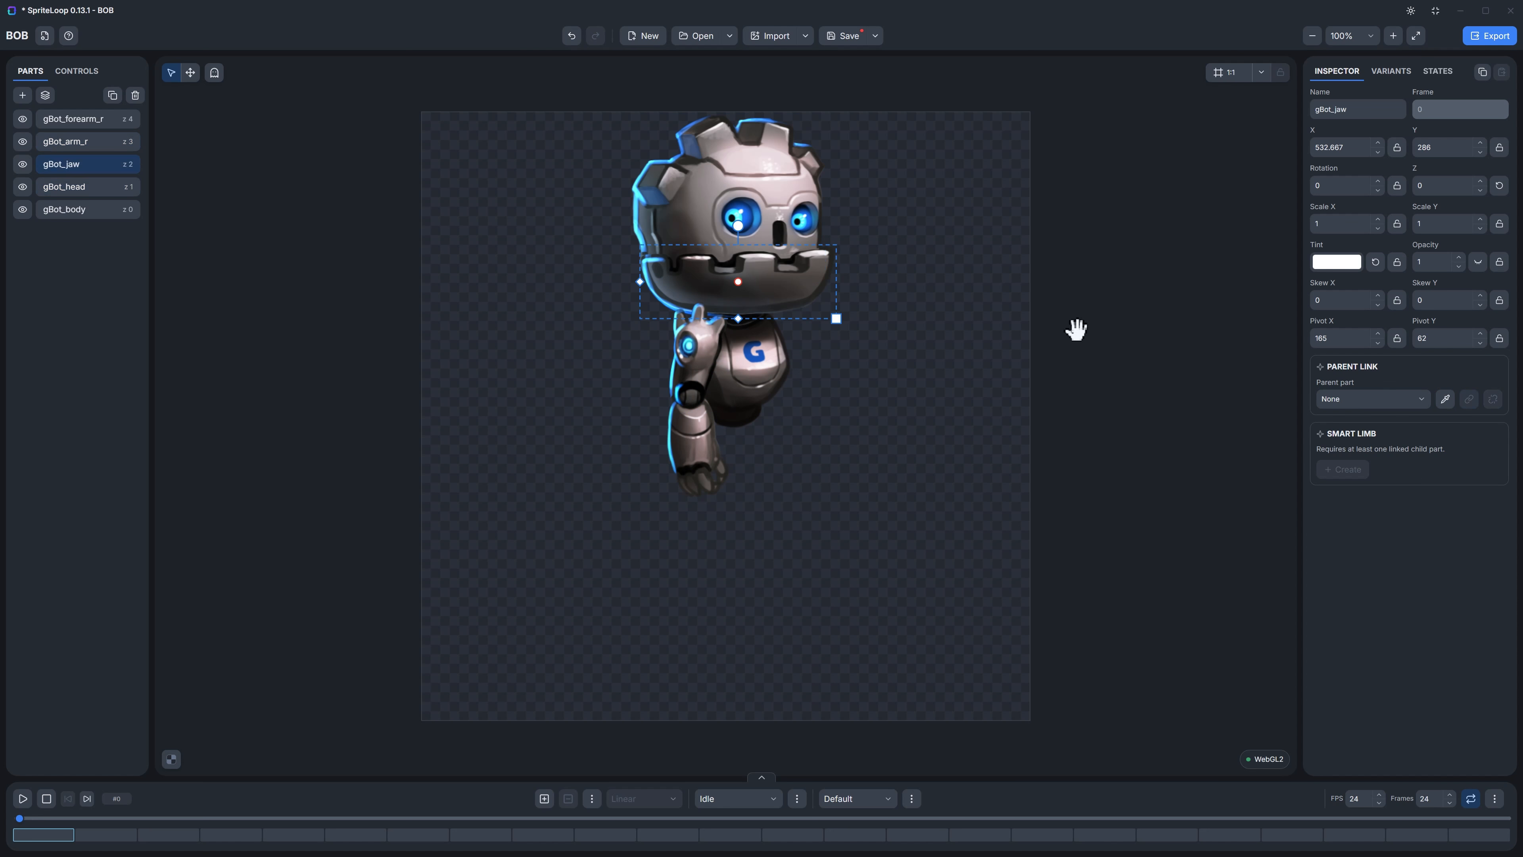
left_click(1446, 400)
left_click(743, 206)
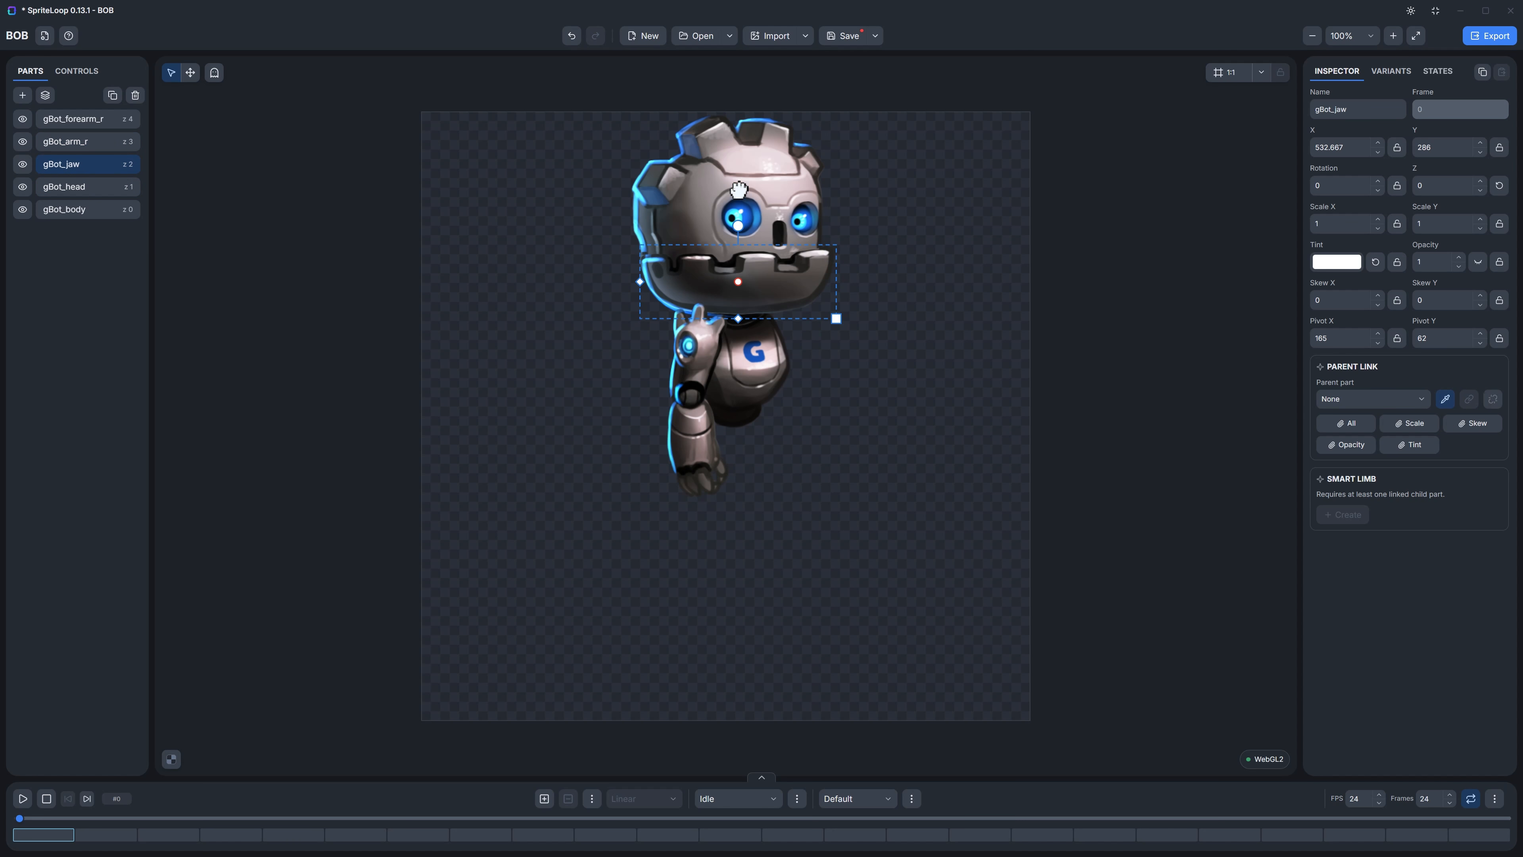
Step: Link the head to gBot_body as its parent part
left_click(779, 221)
left_click(1446, 400)
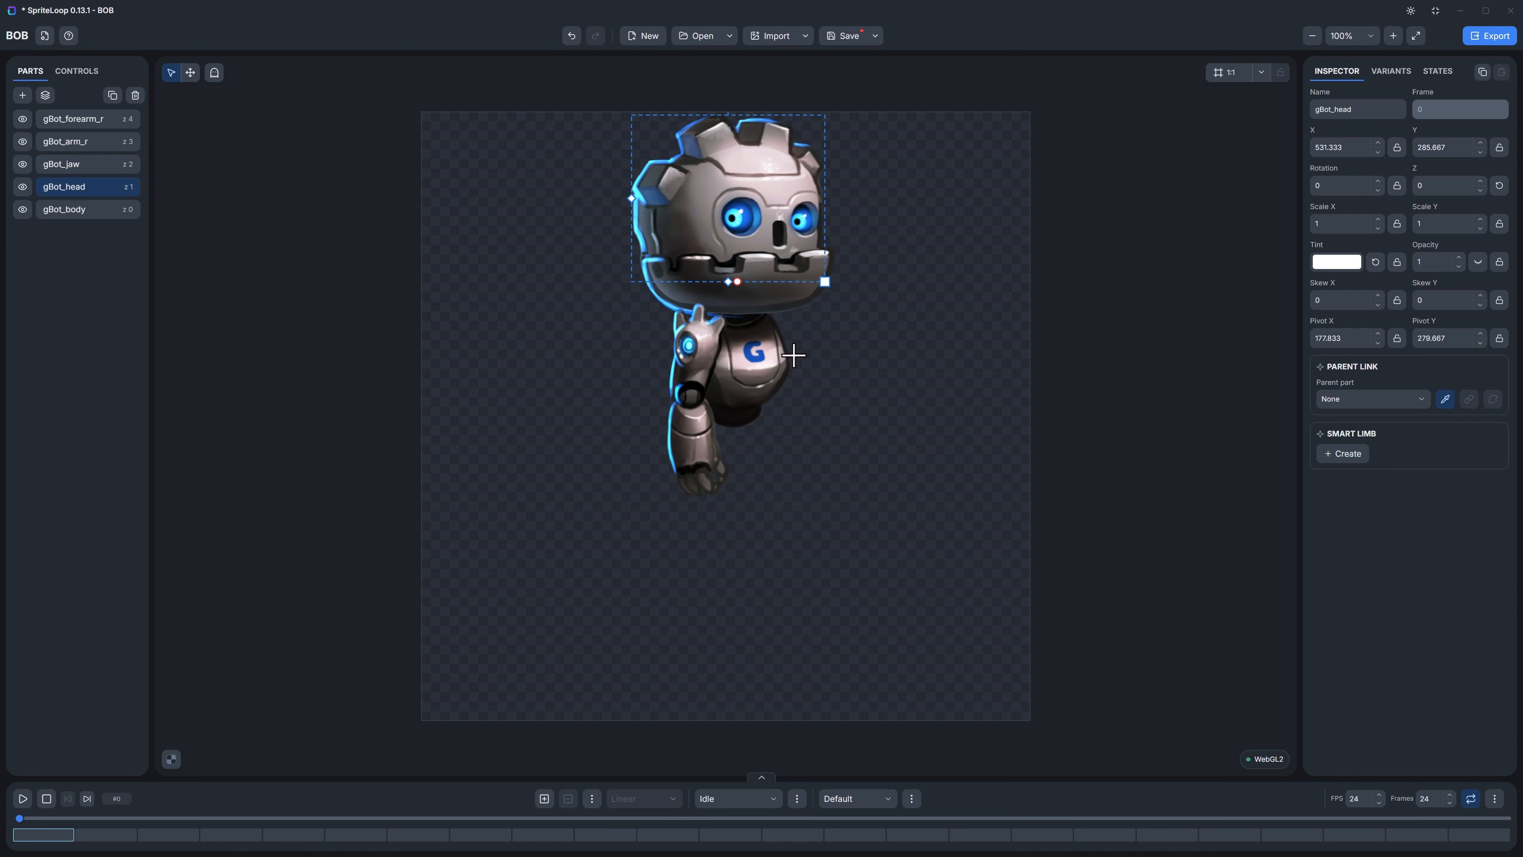
left_click(757, 353)
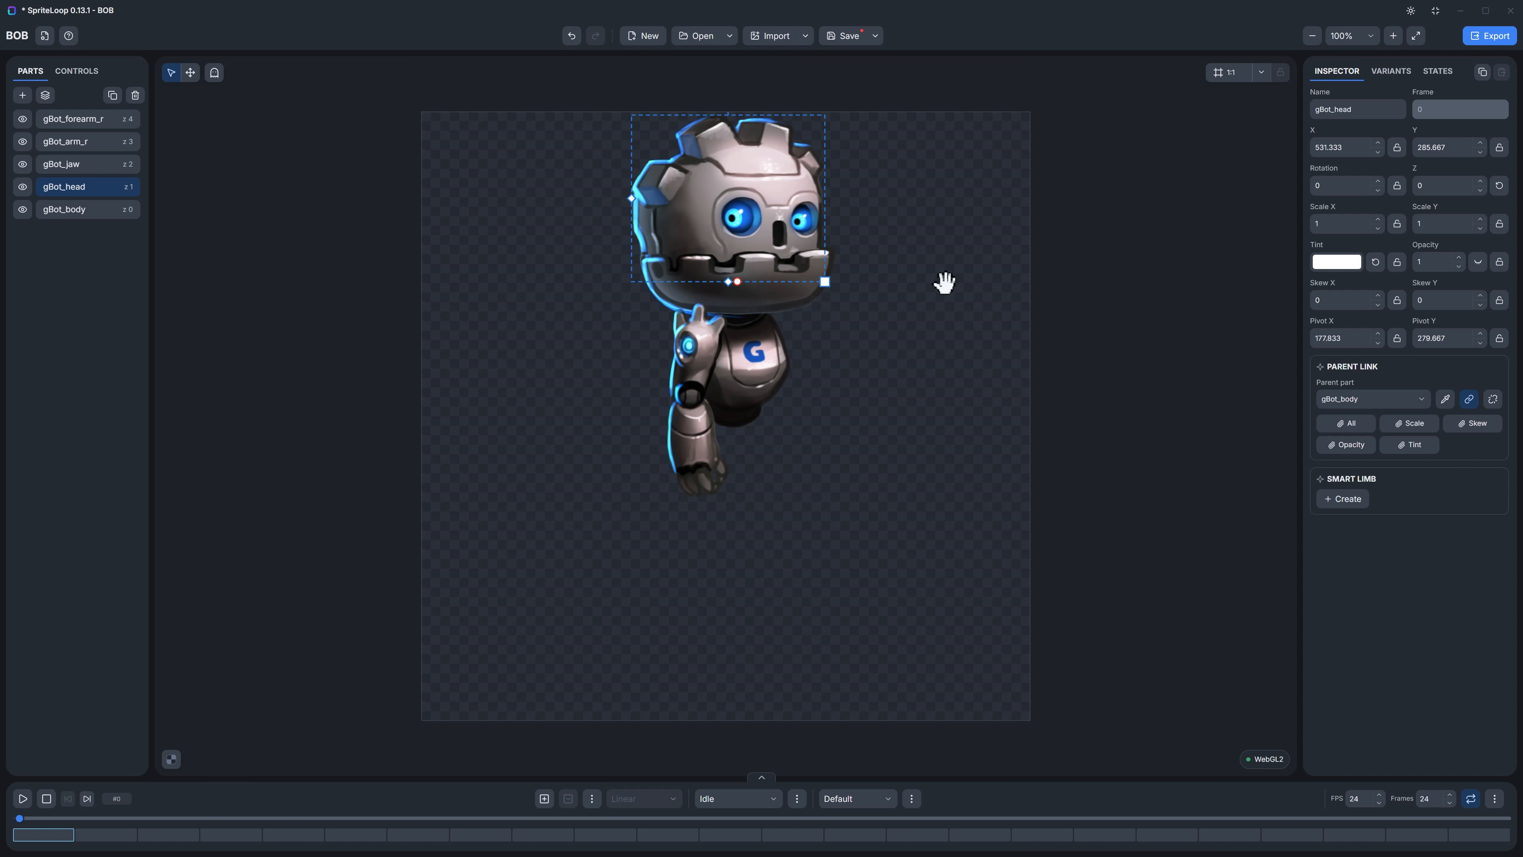
Step: Test the arm's parent links by moving the upper arm away from the body, and undo the move
left_click(682, 353)
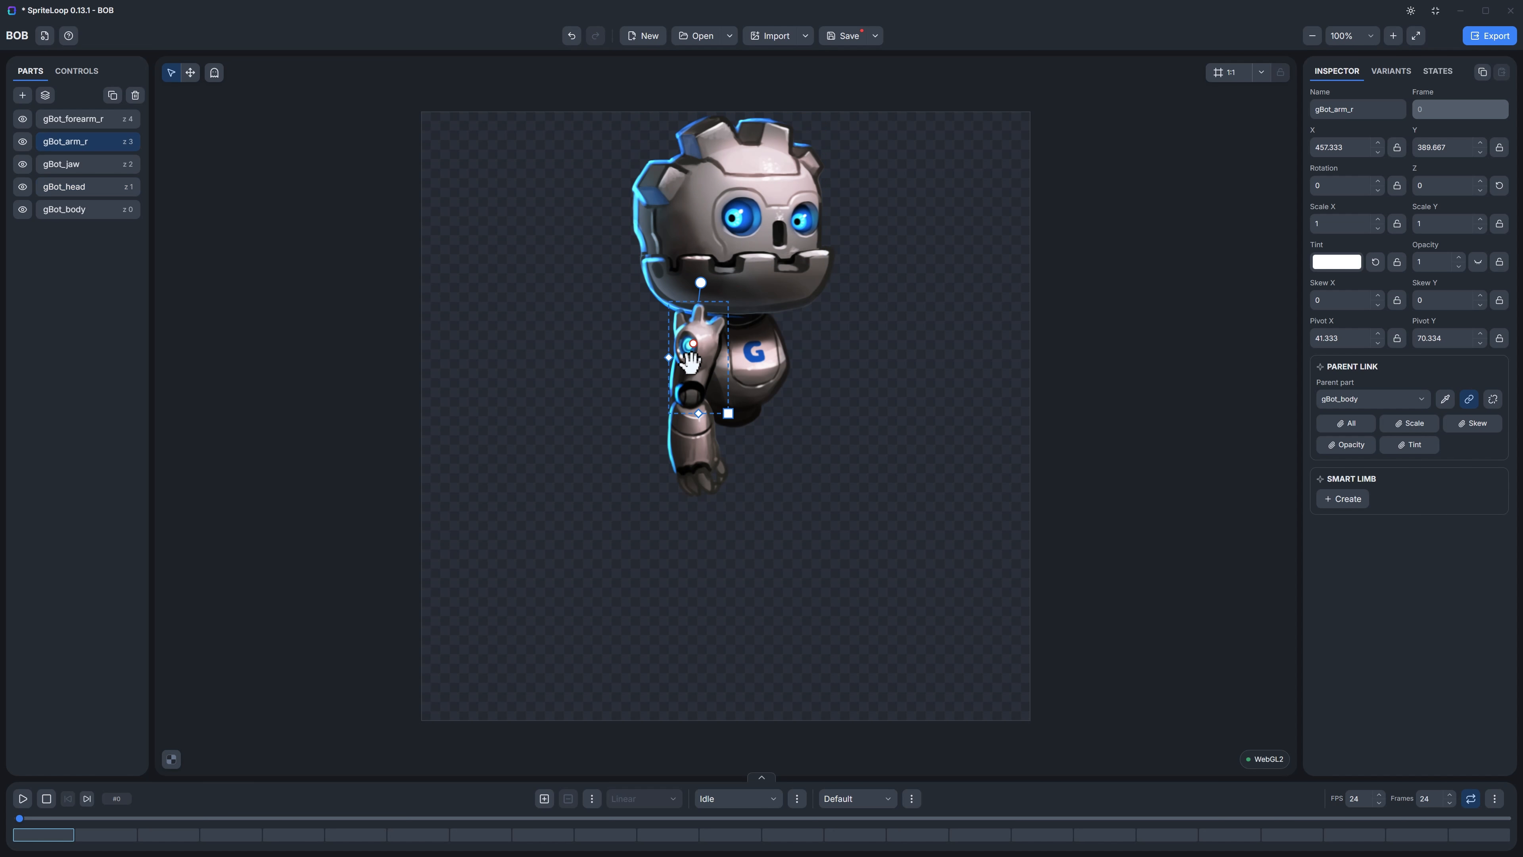
left_click_drag(682, 353, 573, 418)
key("ctrl+z")
Step: Move gBot_body with its linked parts slightly down and left, to about X 519, Y 427
left_click(756, 365)
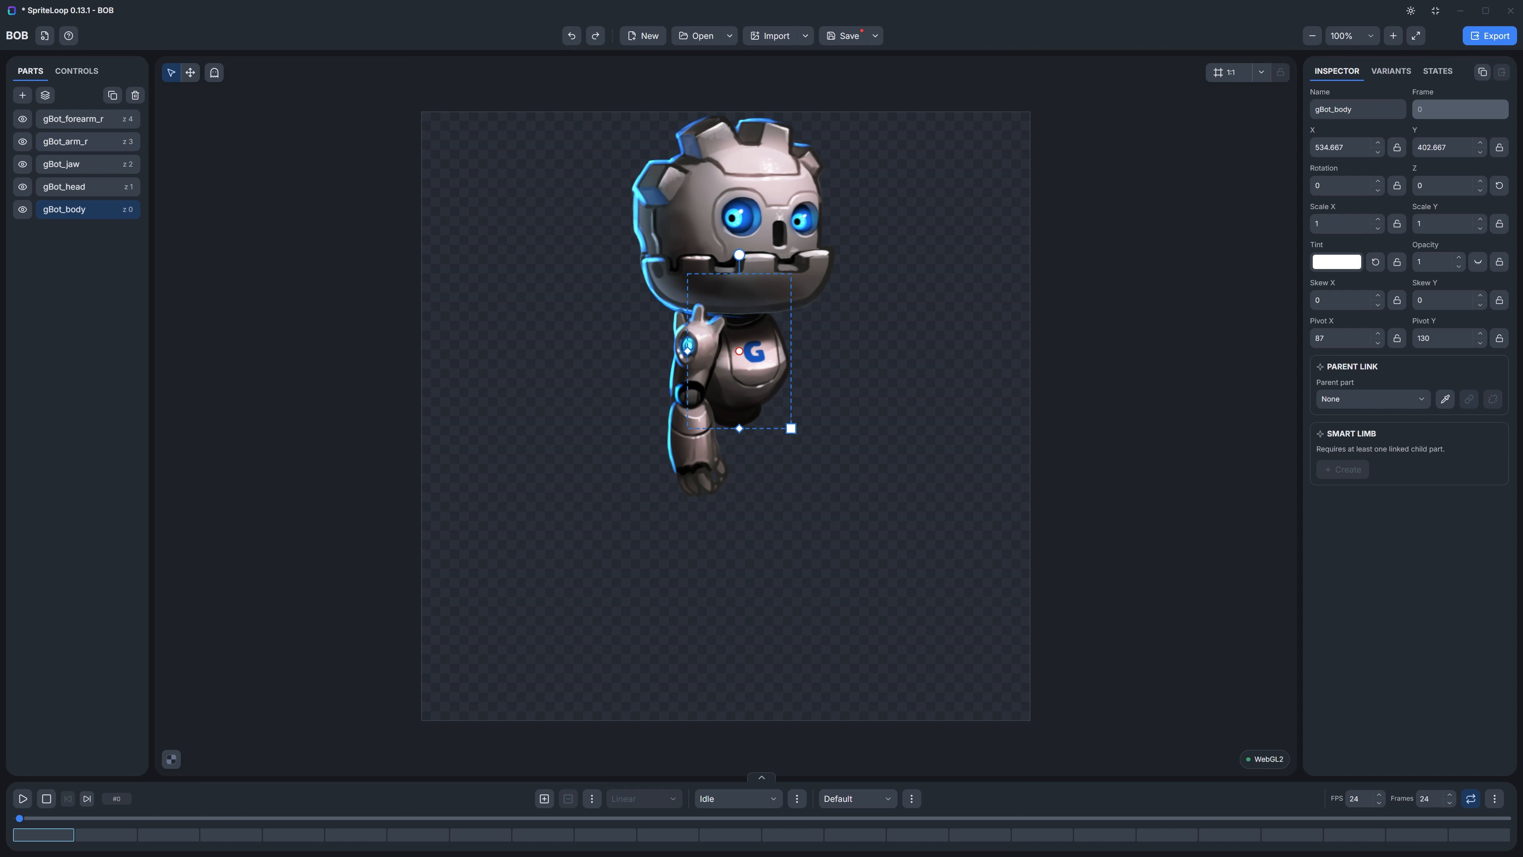
mouse_move(738, 376)
left_mouse_down()
mouse_move(714, 558)
mouse_move(673, 456)
mouse_move(730, 390)
left_mouse_up()
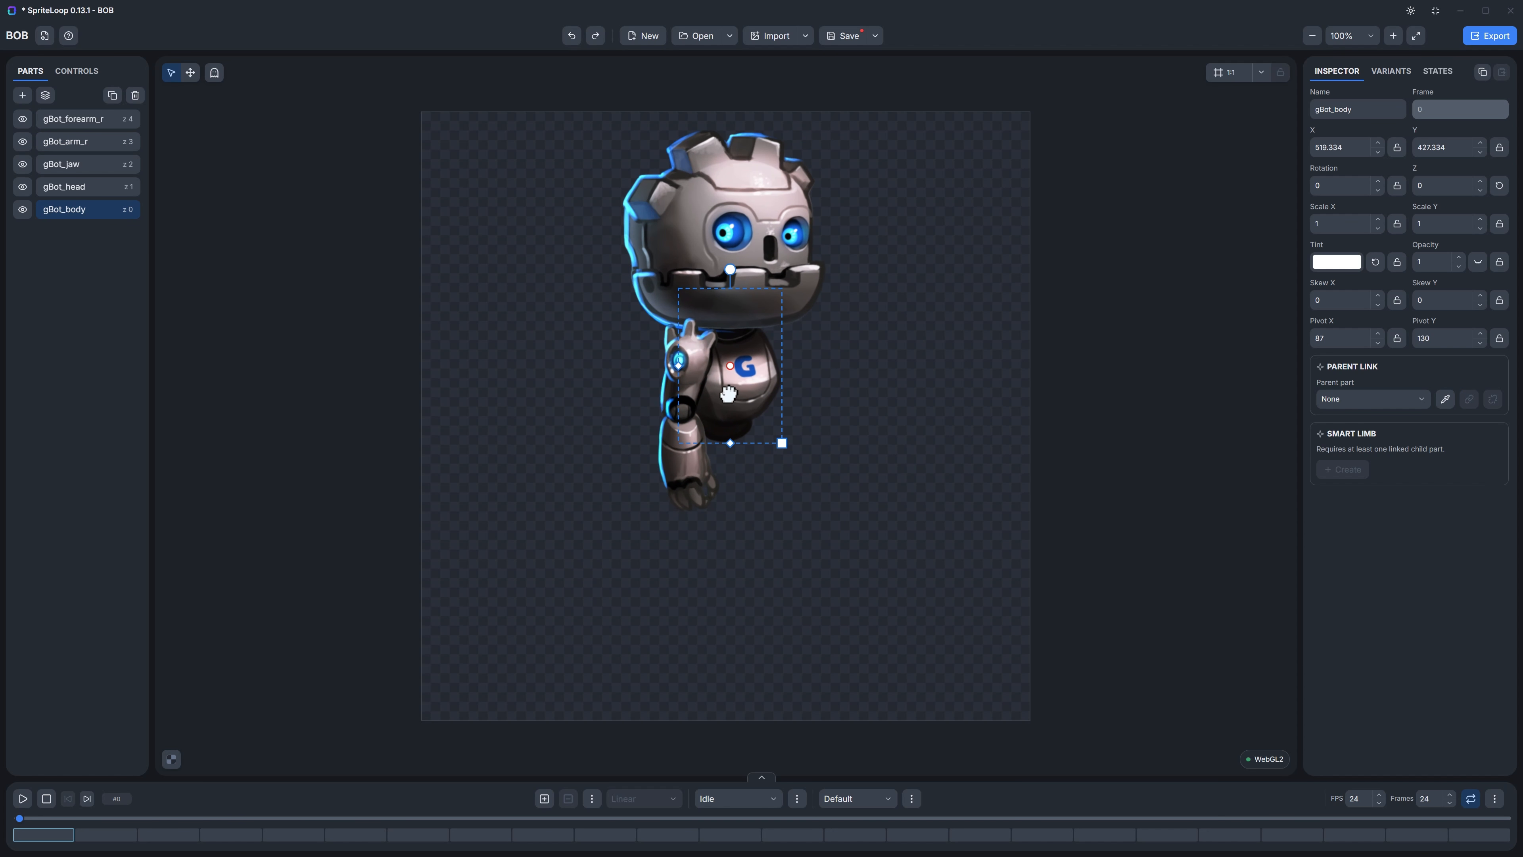
Step: Create a Smart Limb on gBot_arm_r and bend the arm by moving its hand control to about X 463, Y 632
left_click(664, 342)
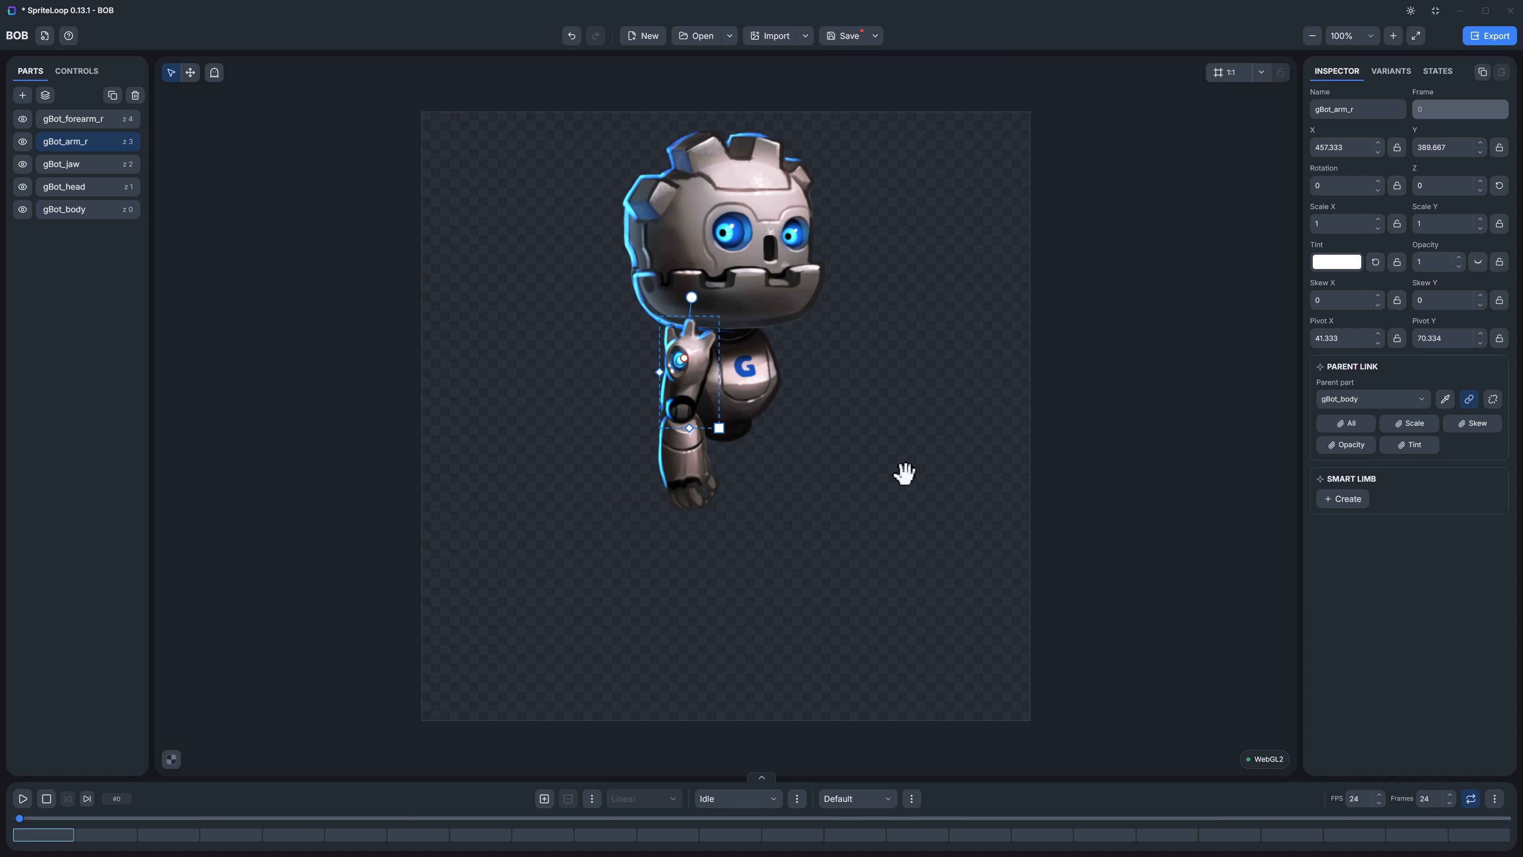
left_click(1346, 500)
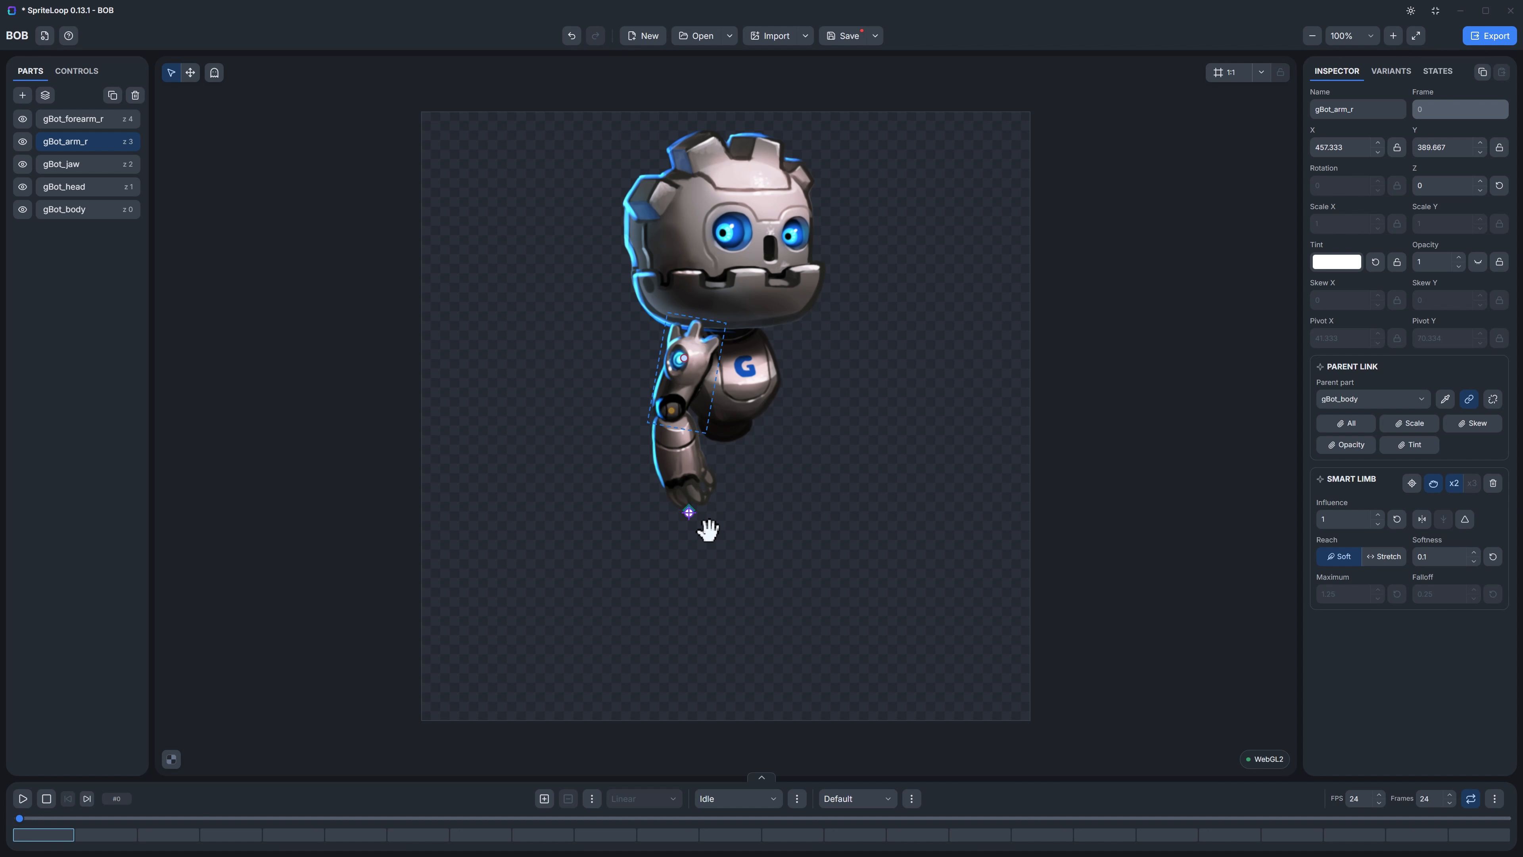
left_click(690, 511)
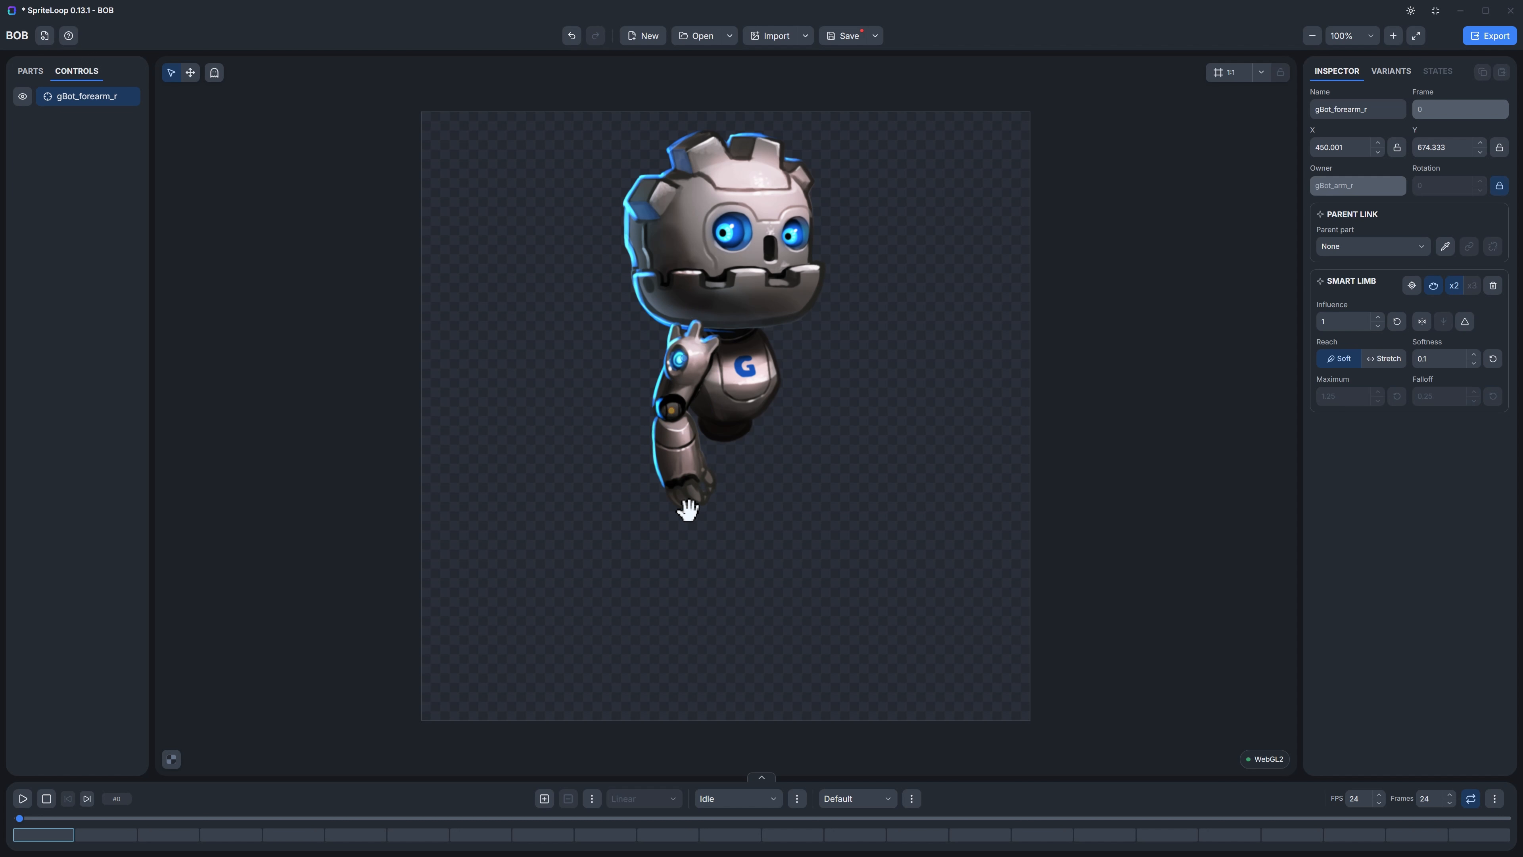
mouse_move(688, 510)
left_mouse_down()
mouse_move(853, 517)
mouse_move(713, 456)
mouse_move(604, 442)
mouse_move(666, 500)
mouse_move(735, 507)
mouse_move(678, 457)
mouse_move(695, 487)
left_mouse_up()
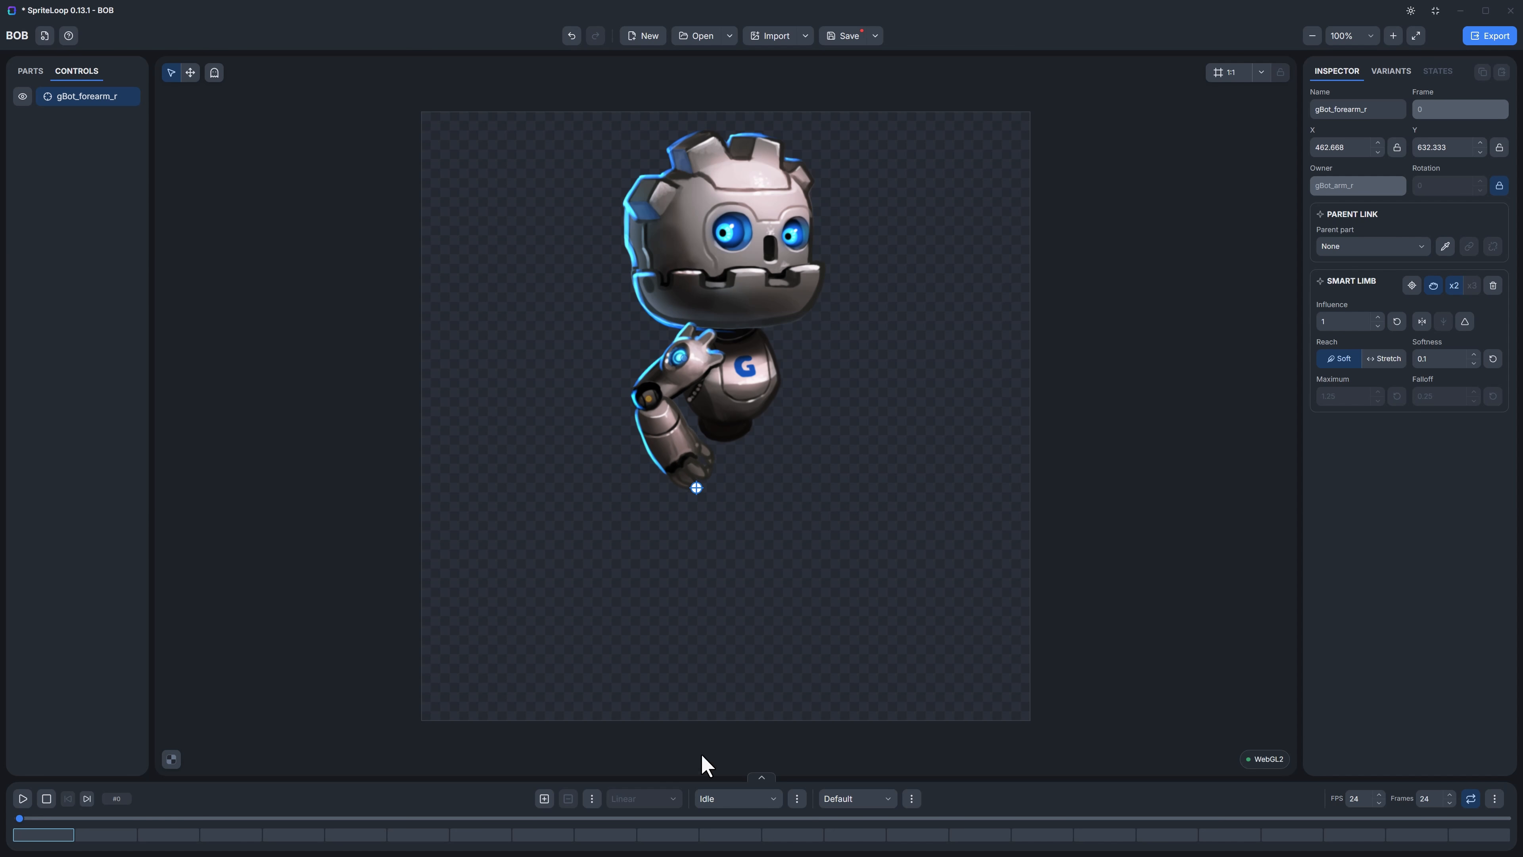
Step: Create a new animation named Armmotion
left_click(761, 777)
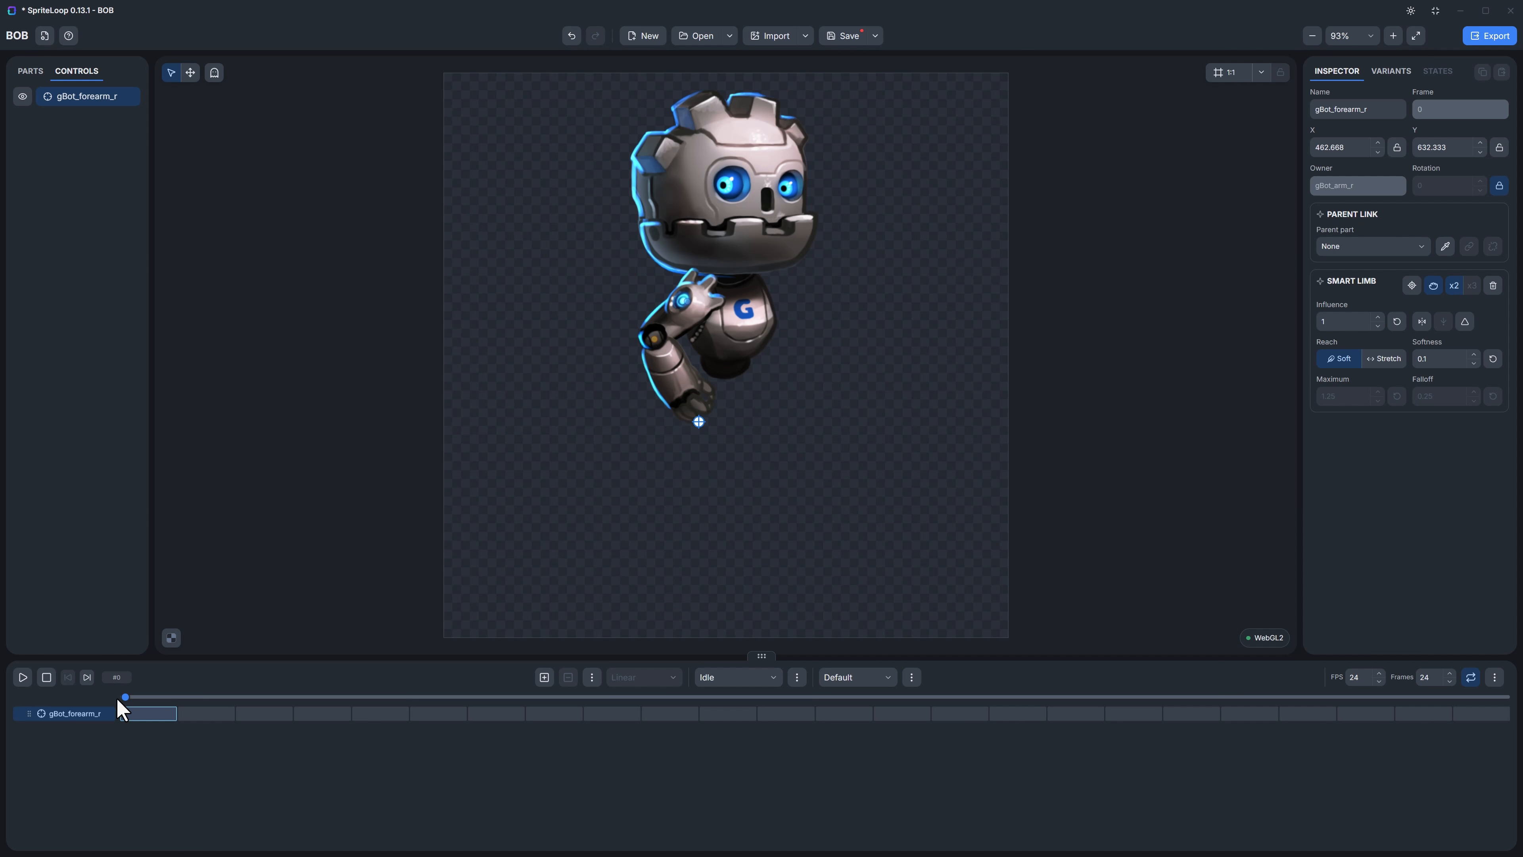
left_click(762, 656)
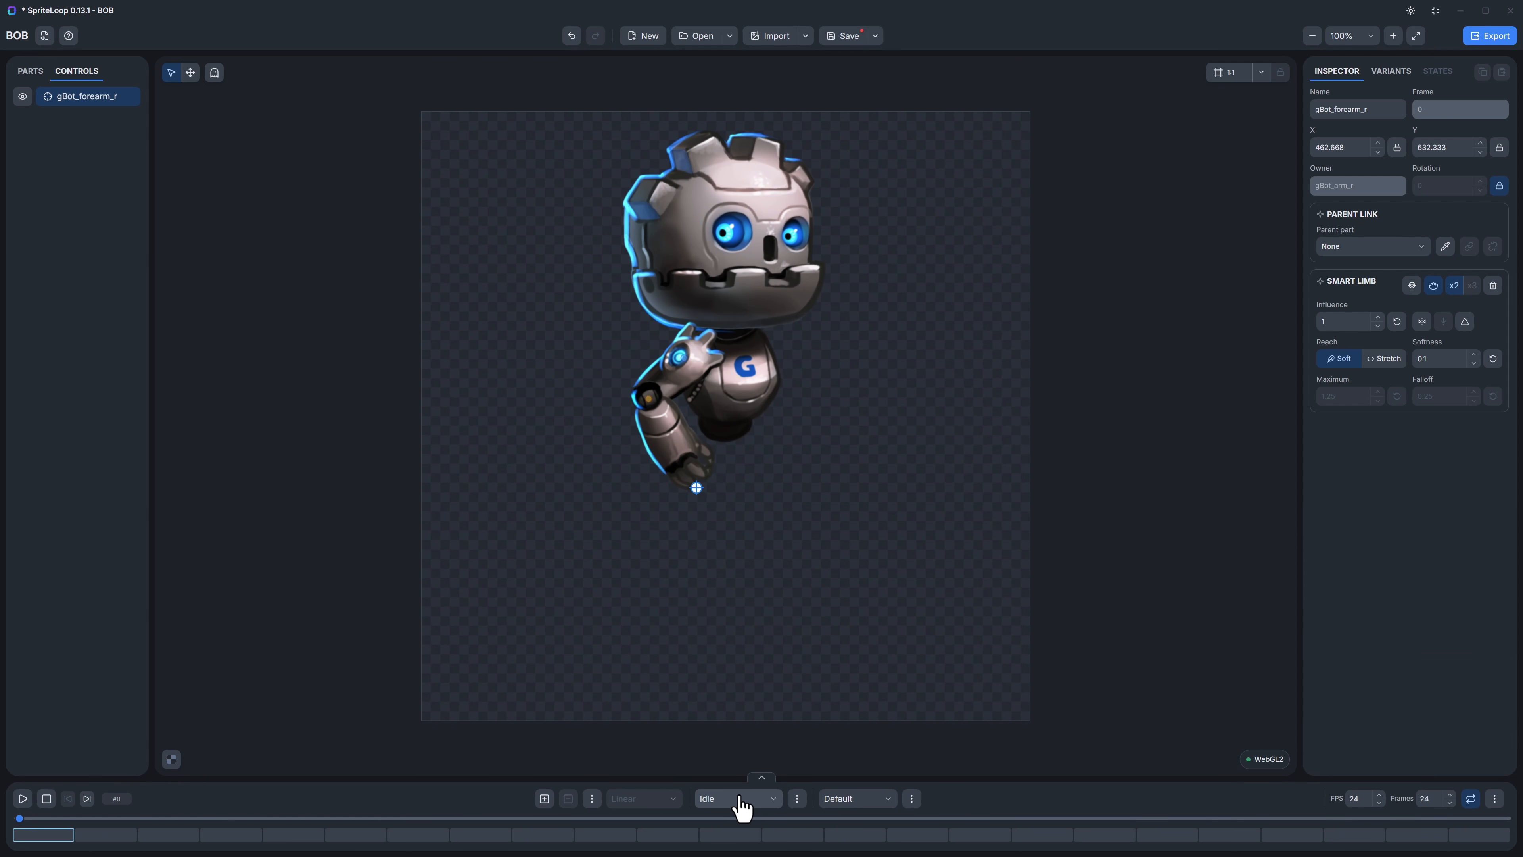
left_click(798, 801)
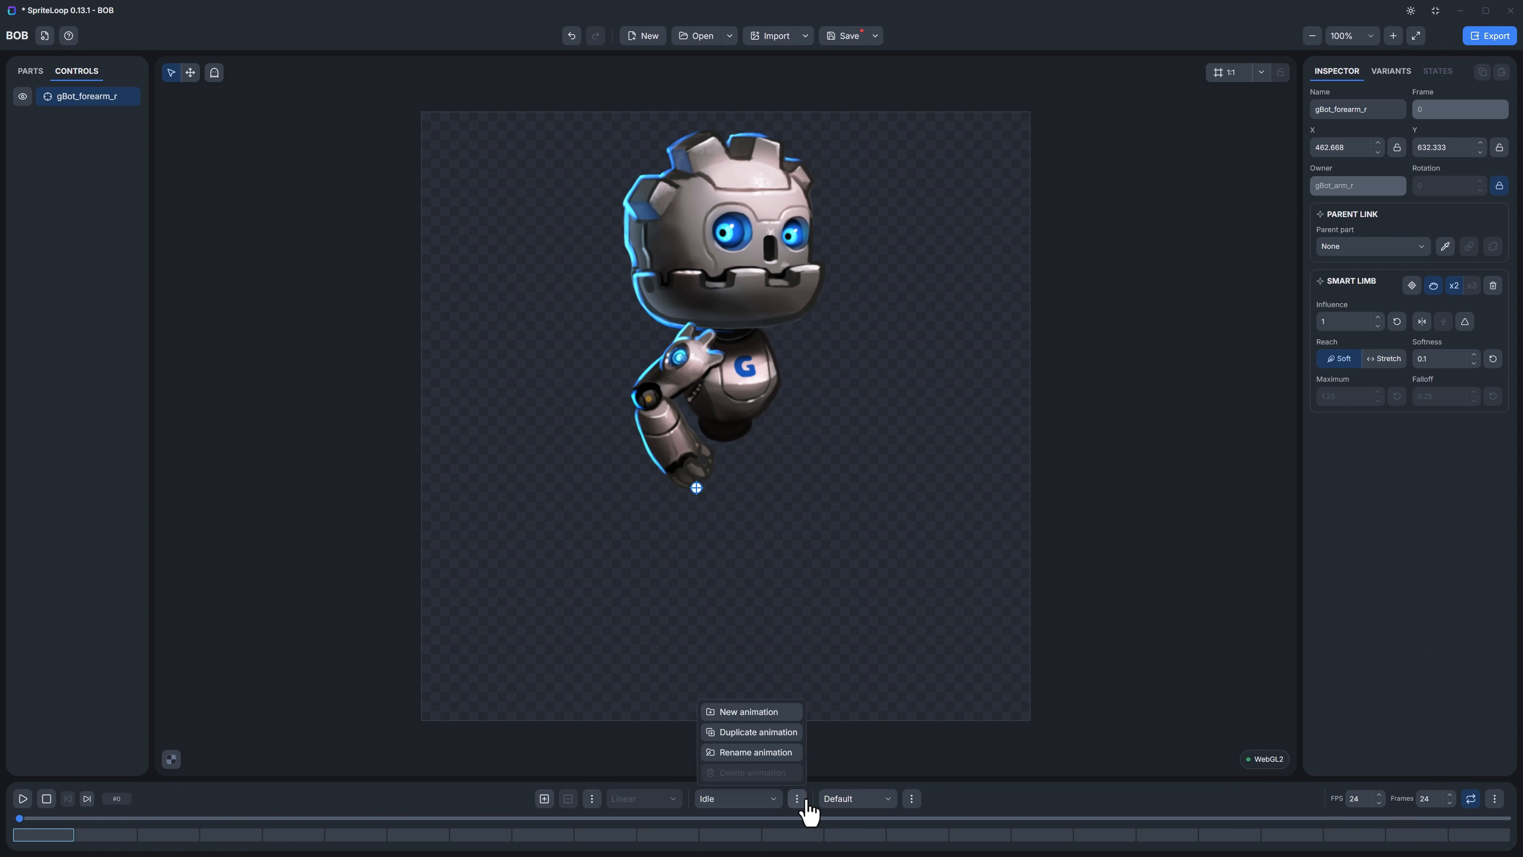
left_click(771, 717)
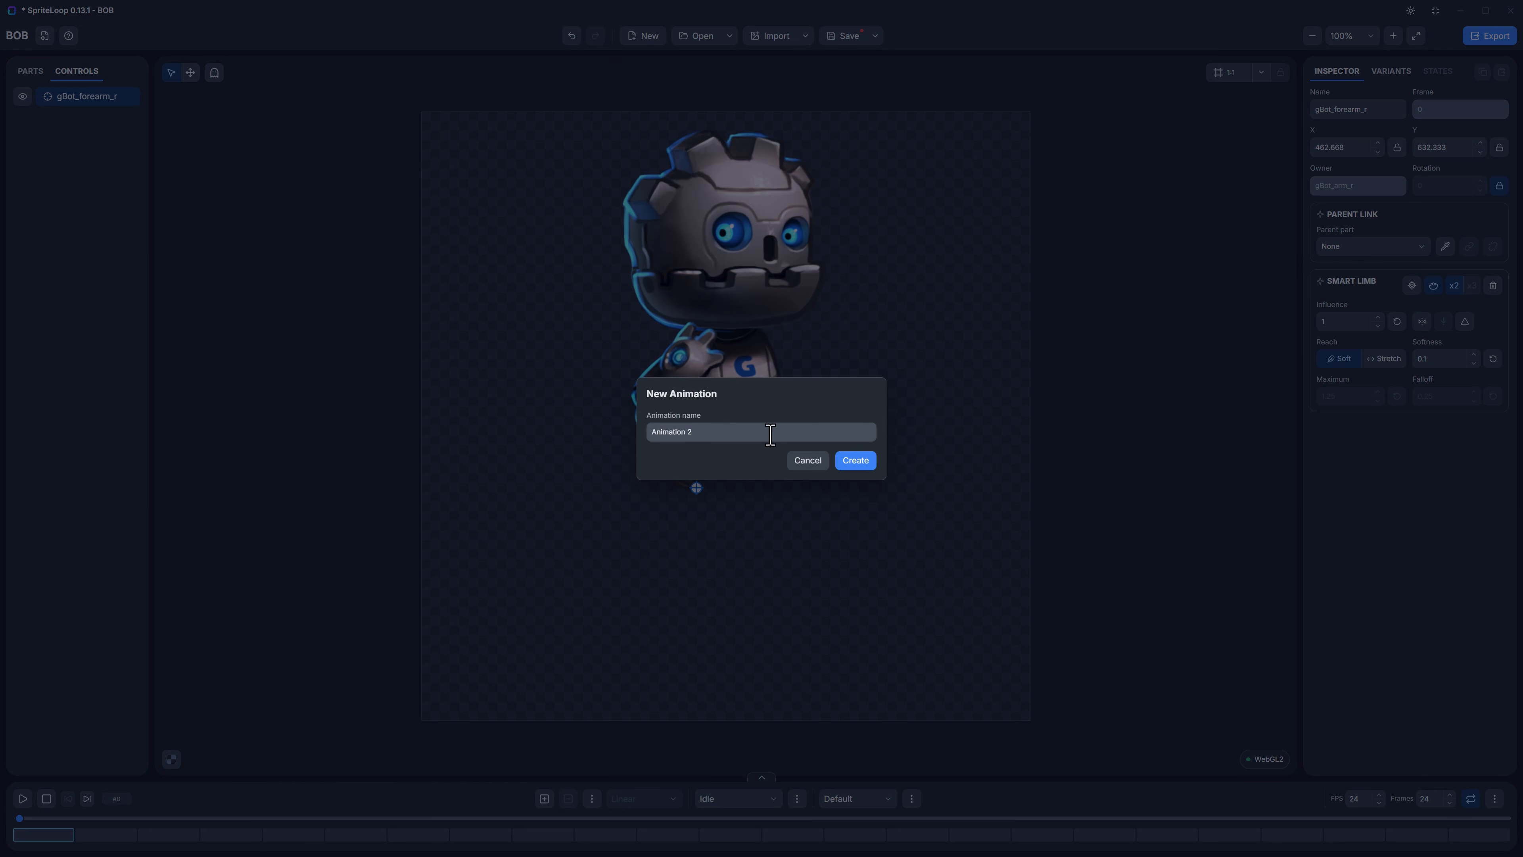
left_click_drag(710, 433, 590, 433)
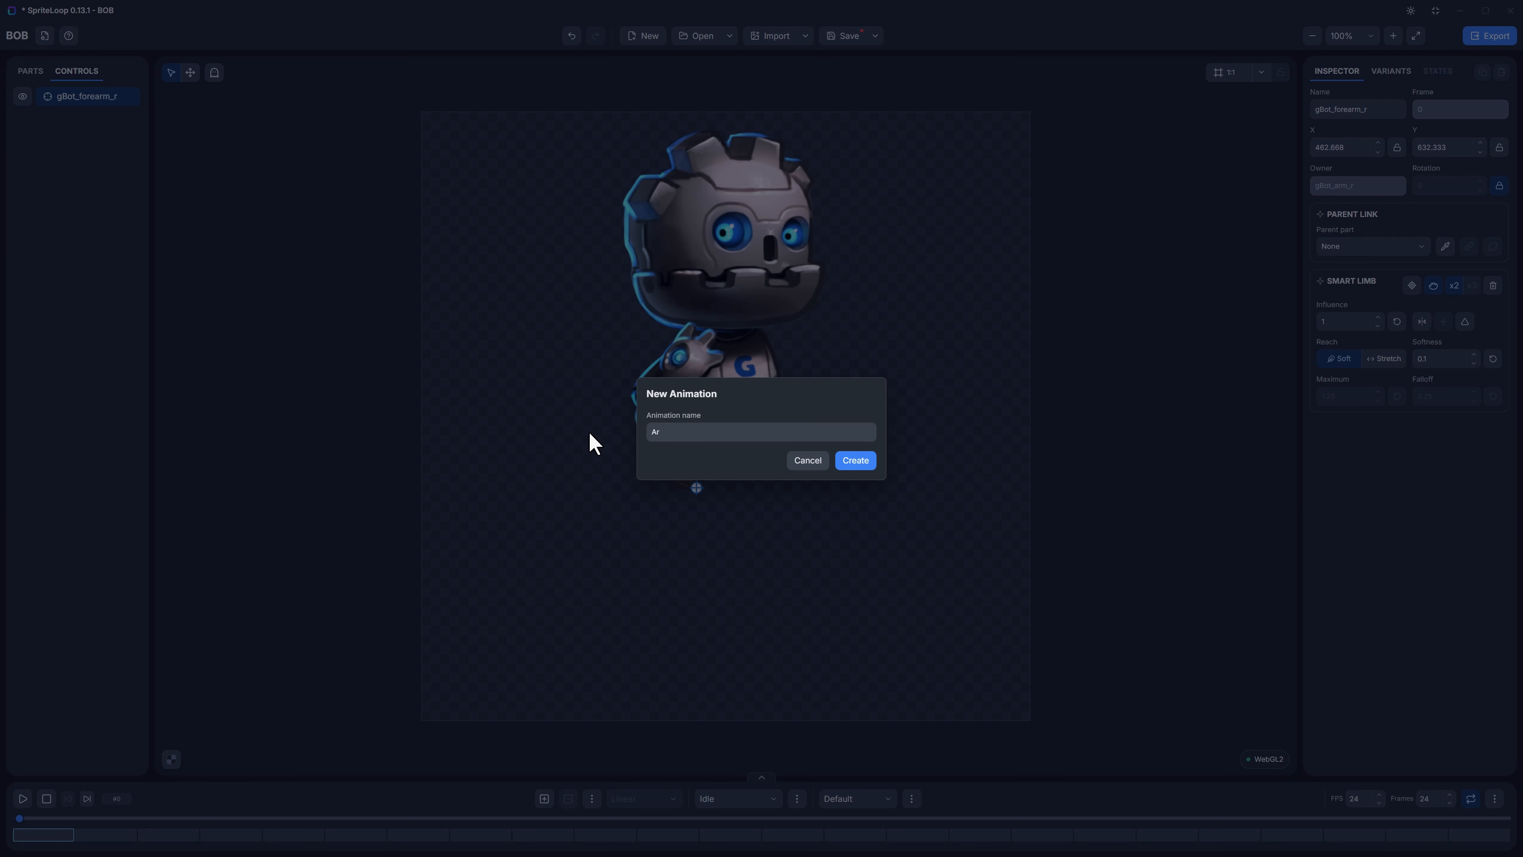
type("Armmotion")
key("Return")
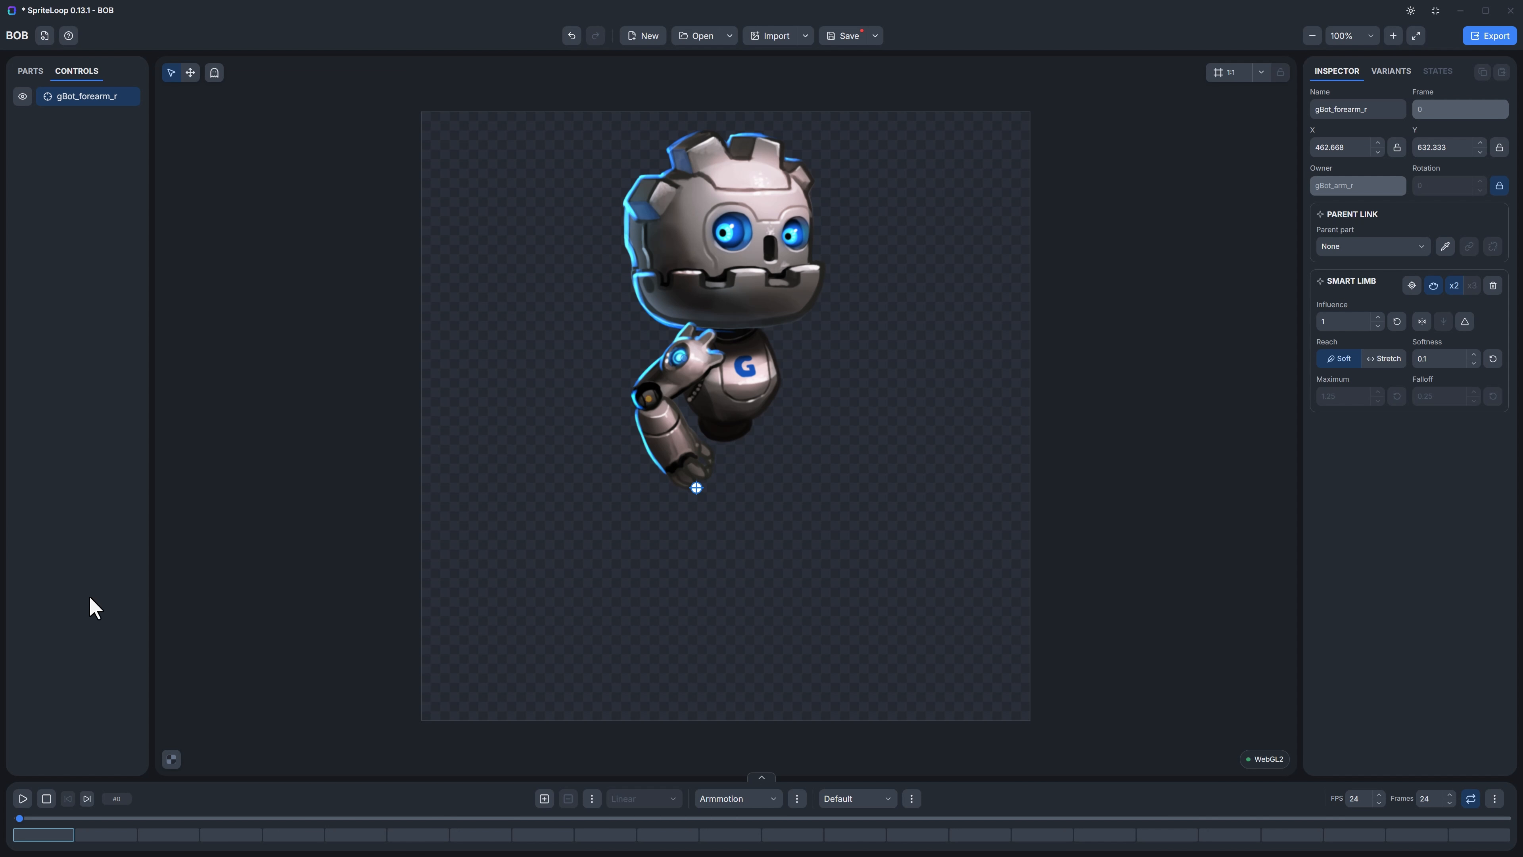
Step: Look through the keyboard shortcuts in the help, down to the timeline and keyframe commands
left_click(68, 37)
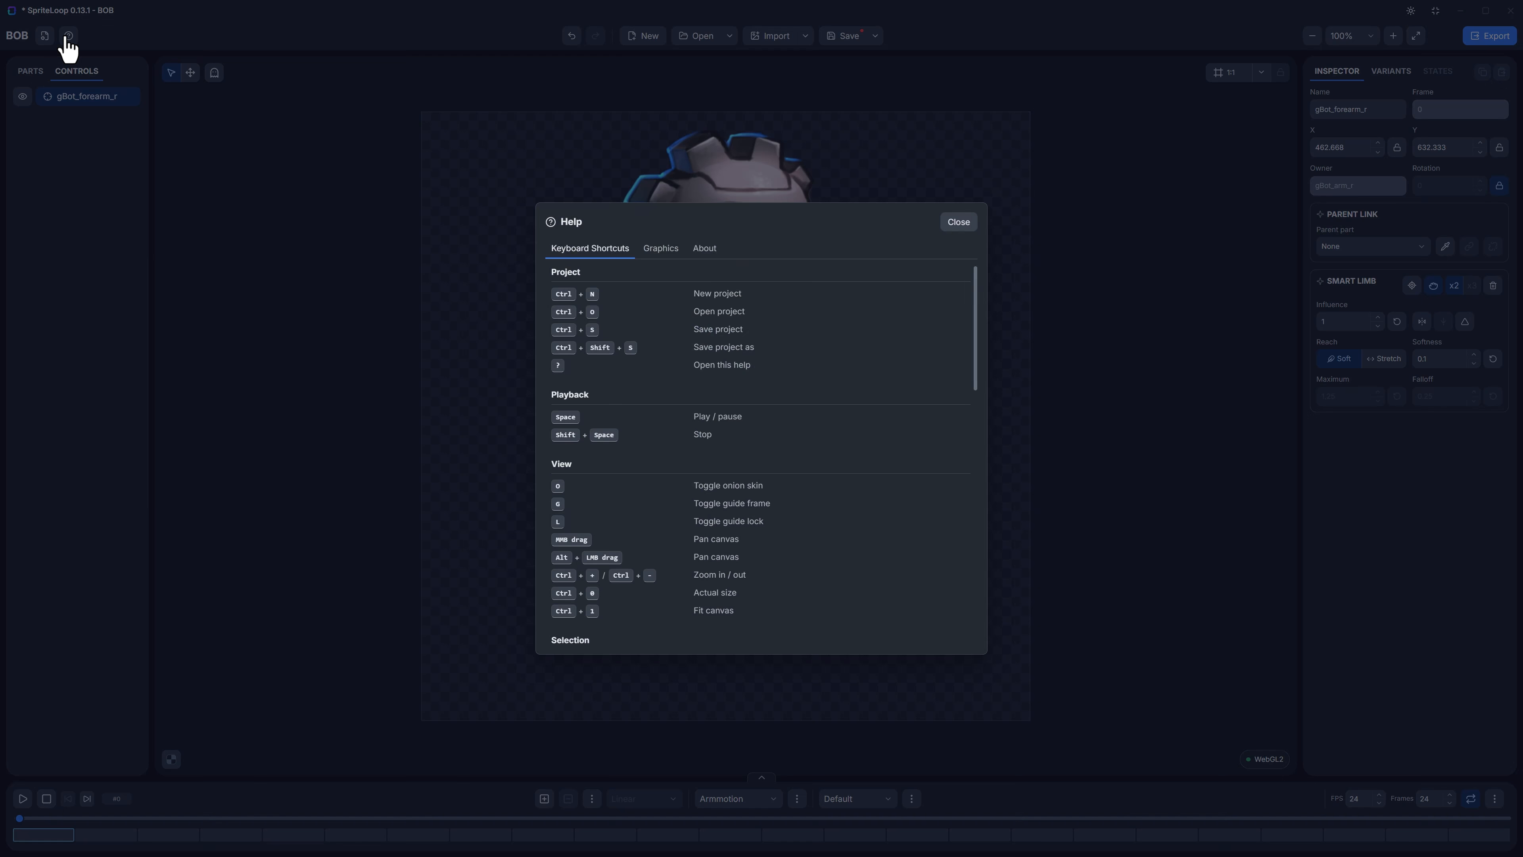
scroll(617, 429, "down", 15)
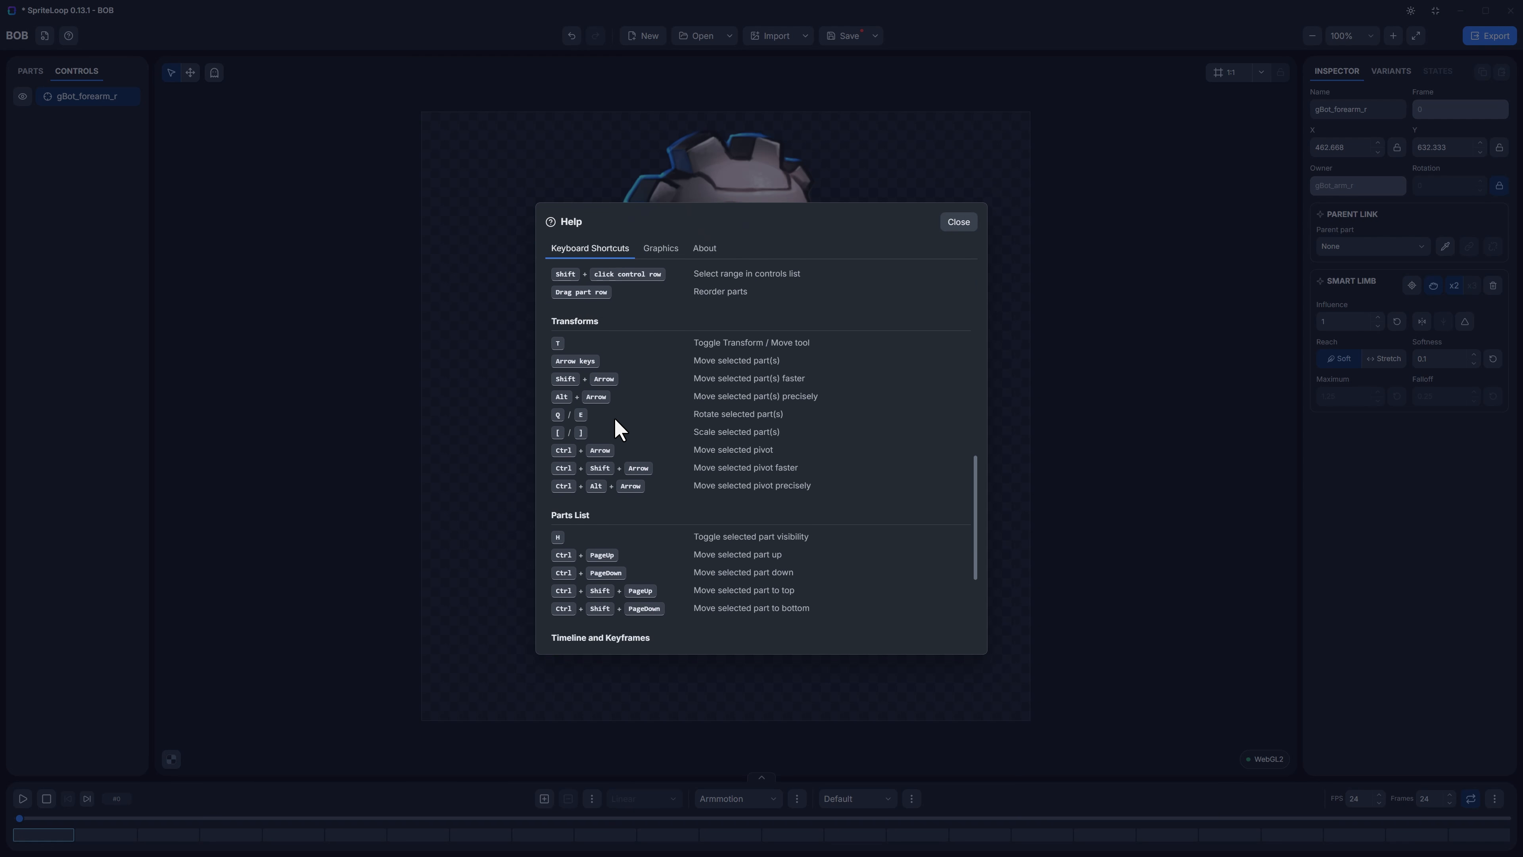
scroll(617, 429, "down", 2)
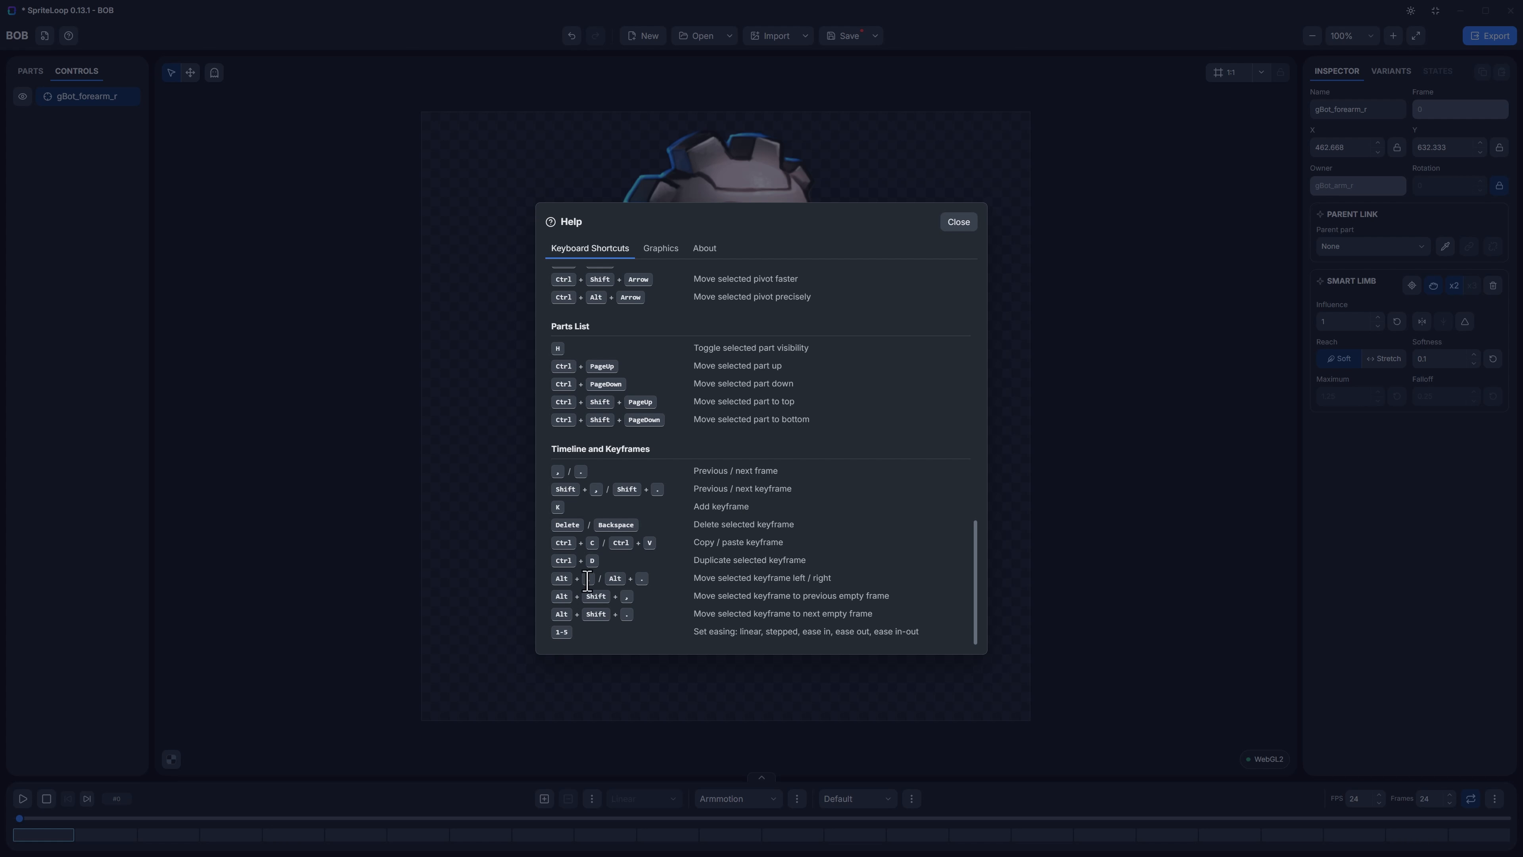
scroll(671, 540, "up", 17)
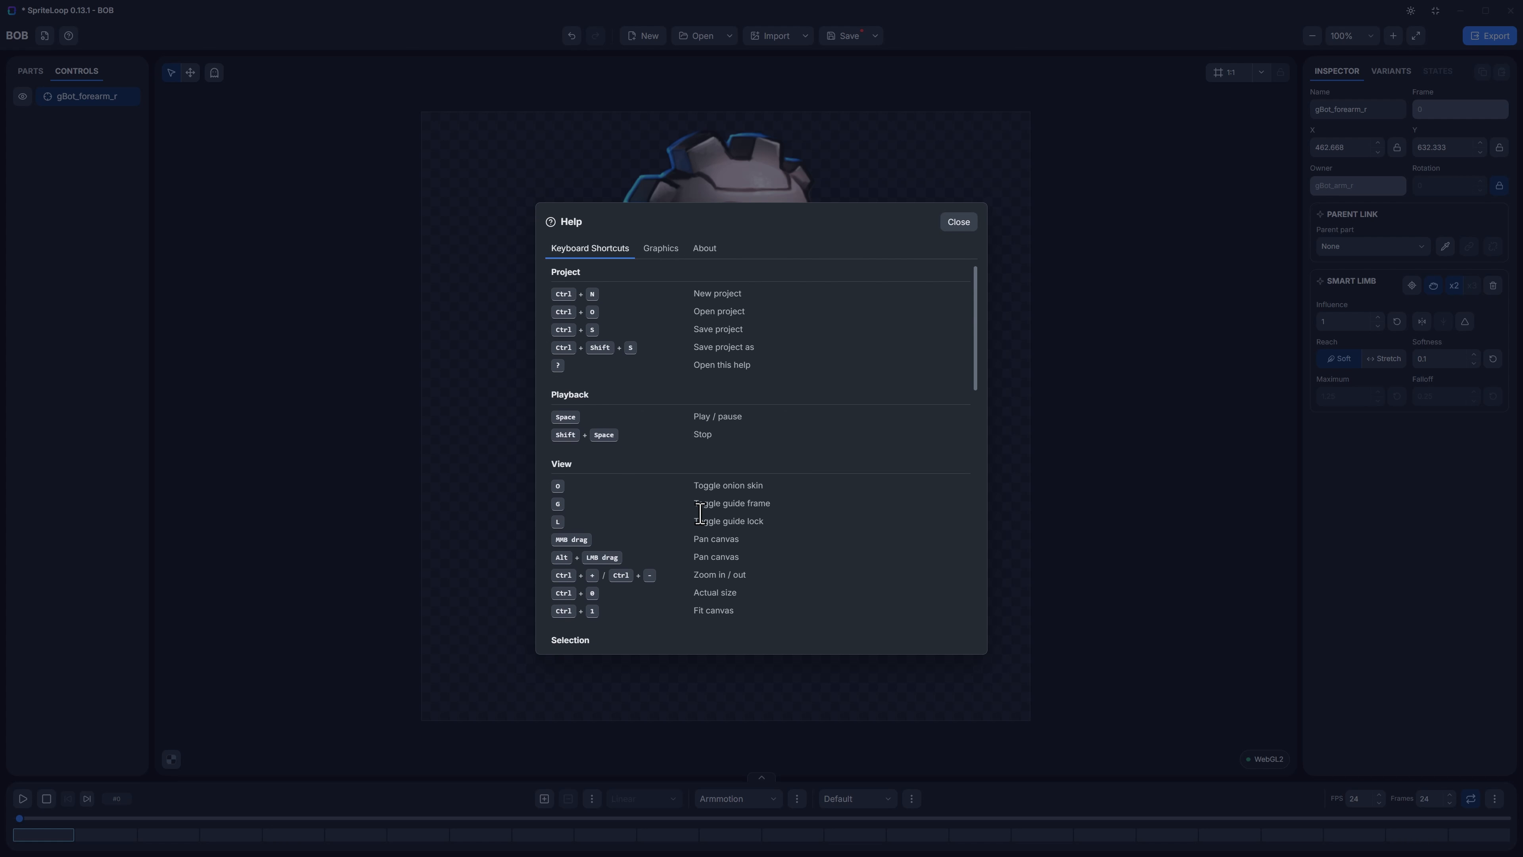
scroll(701, 515, "down", 15)
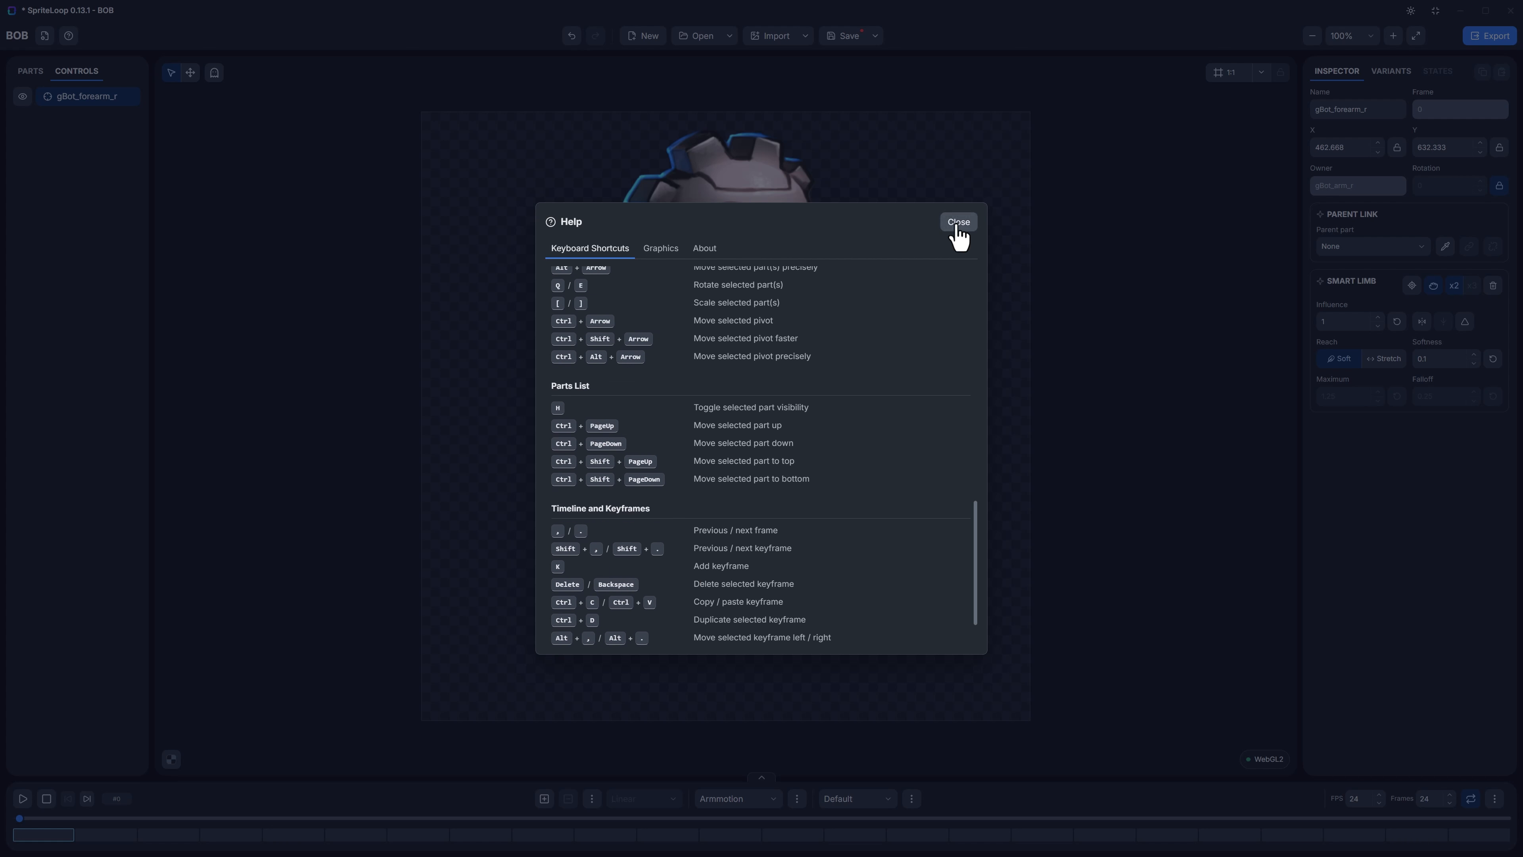
left_click(959, 223)
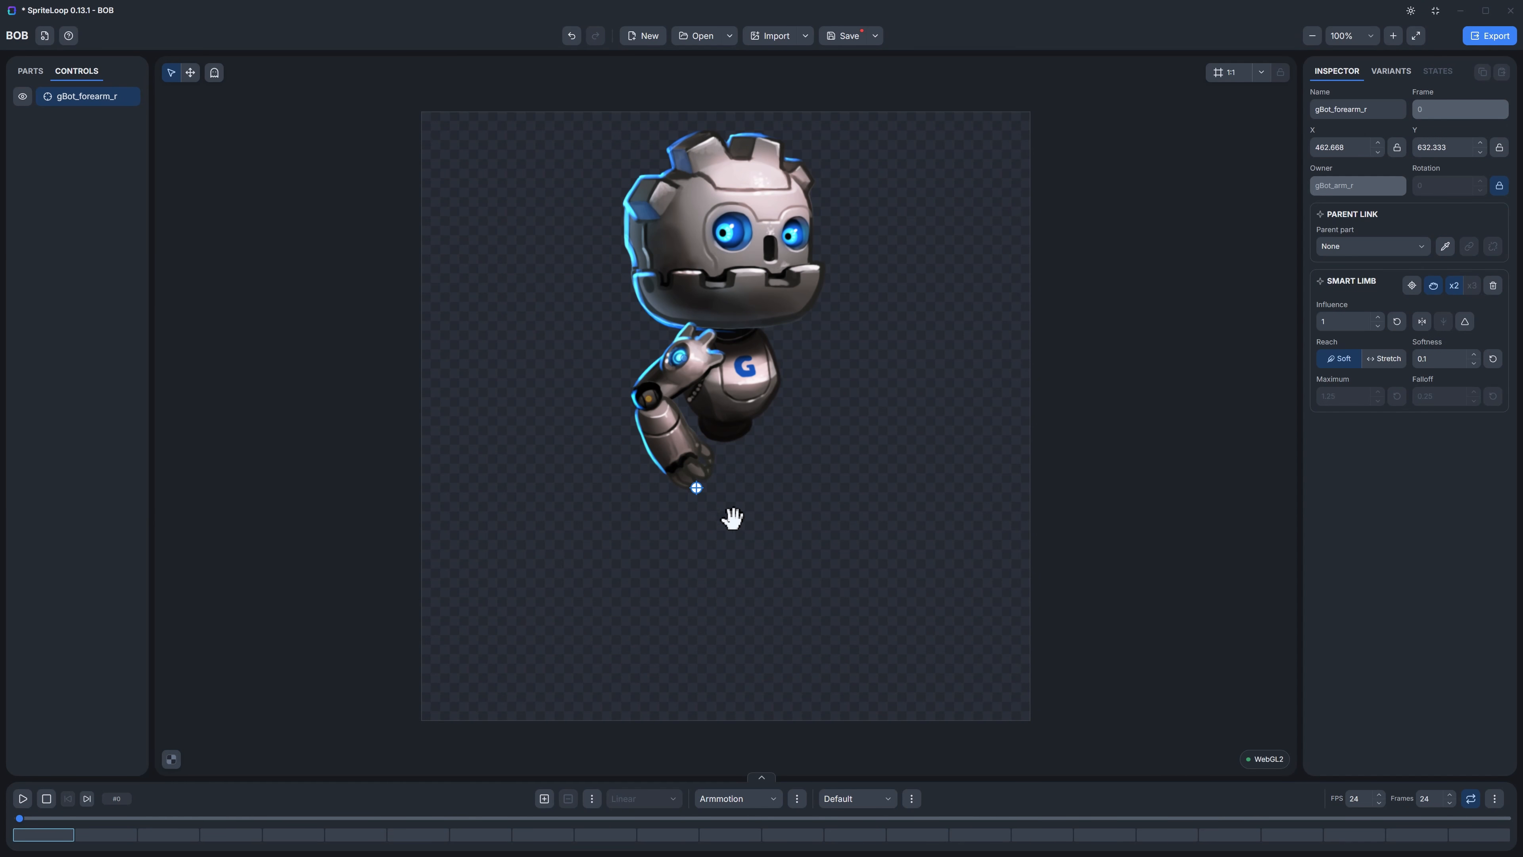
Step: Key the hand control at frame 0, and raise it outward to about X 210, Y 487 at frame 3 and X 192, Y 478 at frame 6
key("k")
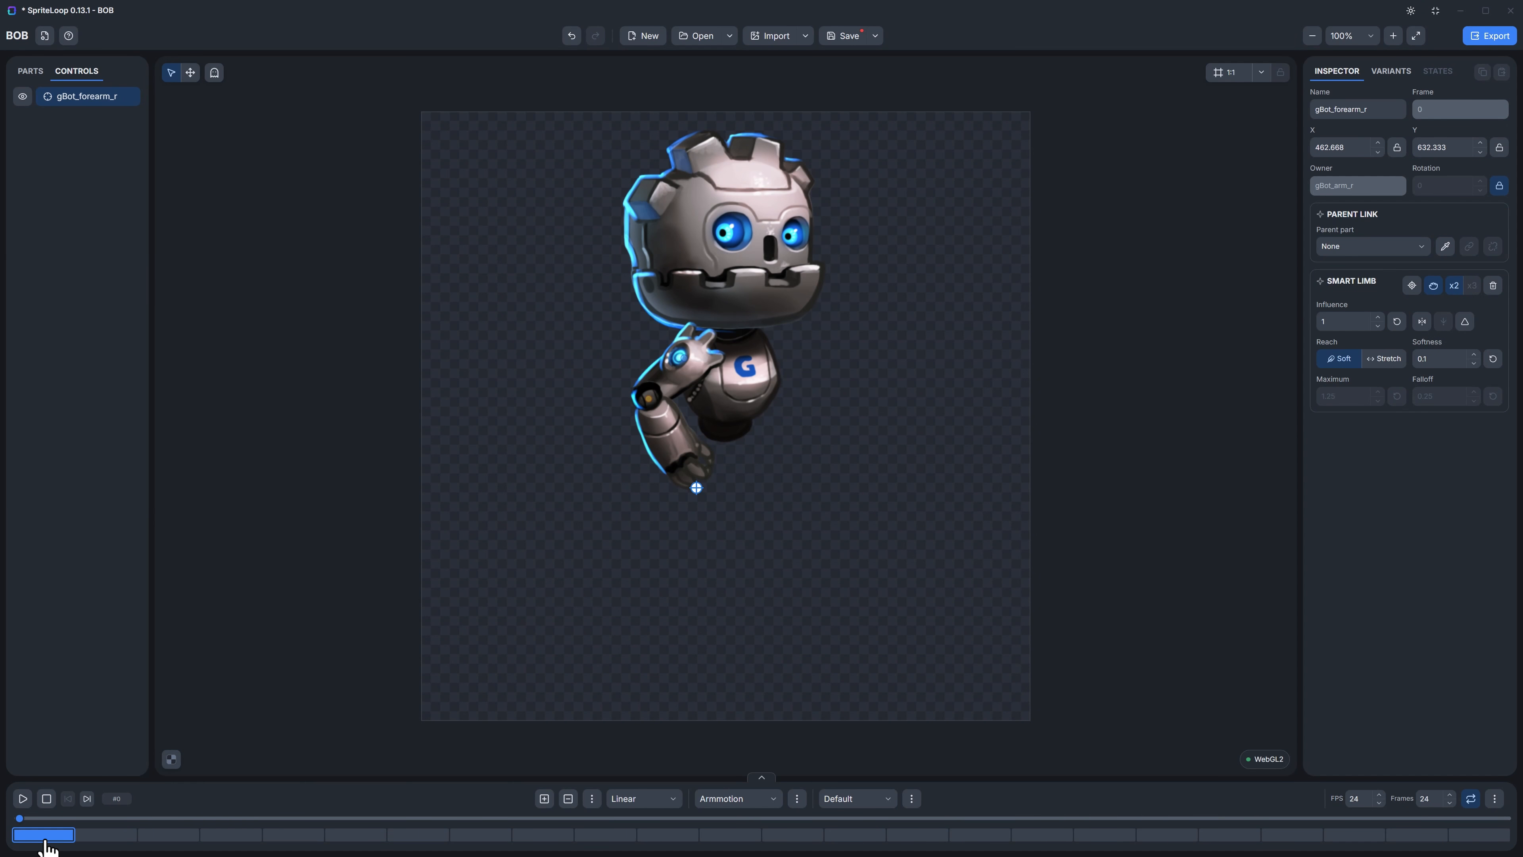
left_click(234, 834)
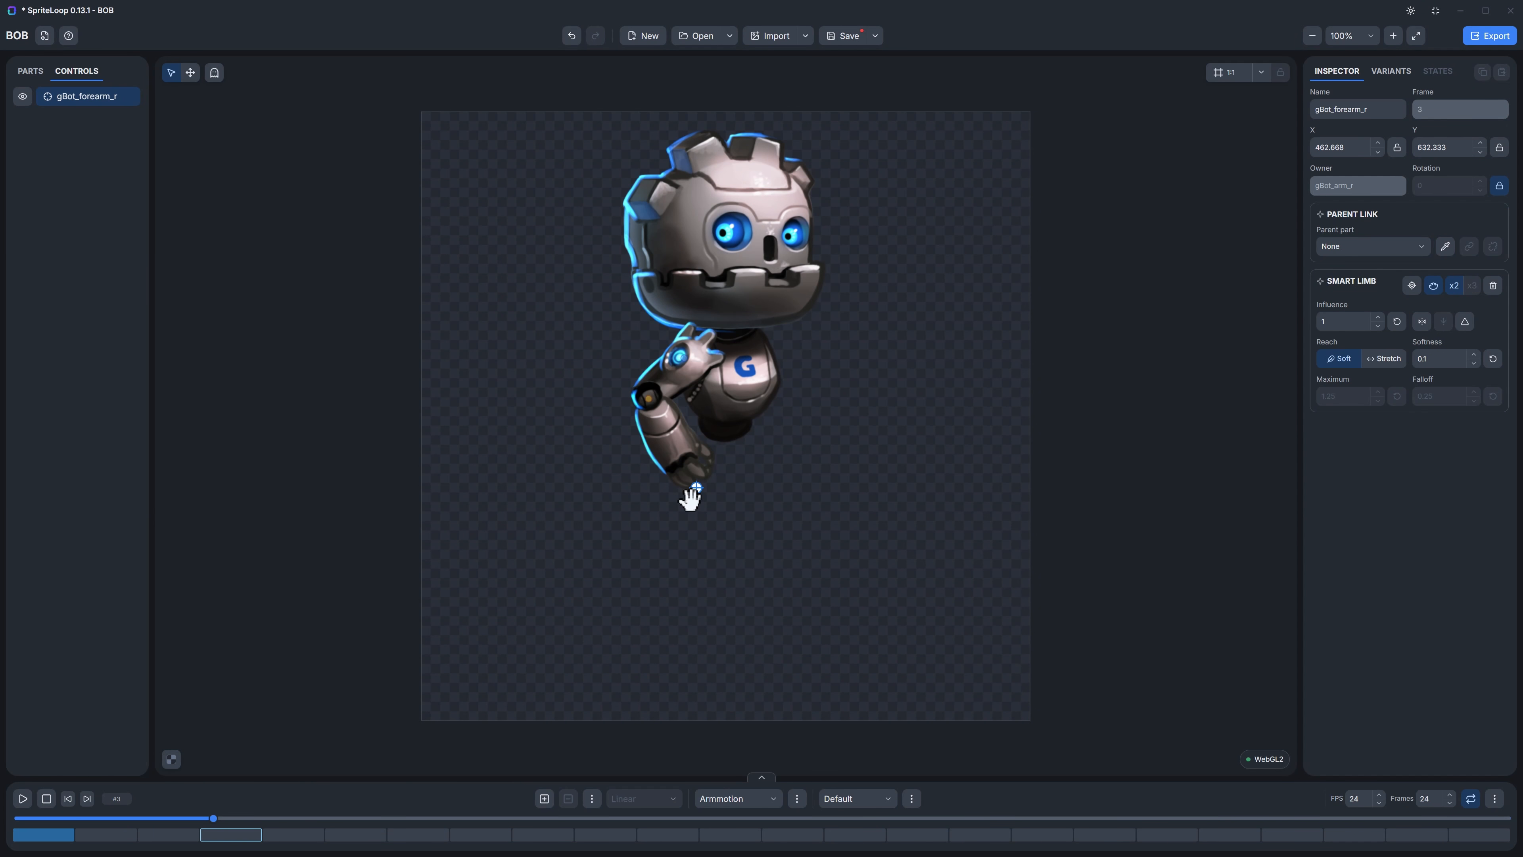
left_click_drag(694, 492, 544, 403)
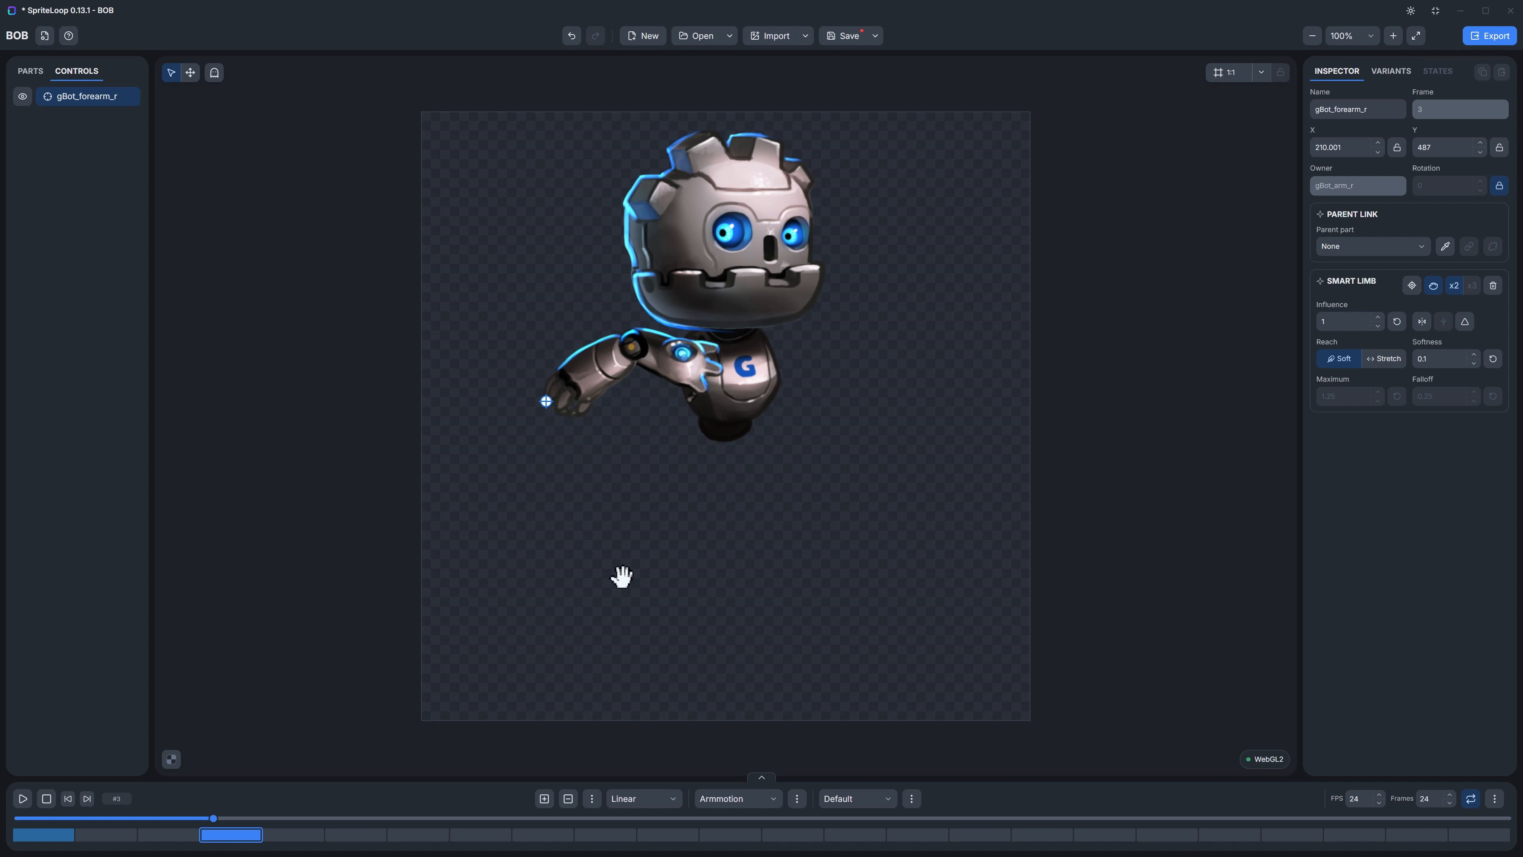
left_click(440, 839)
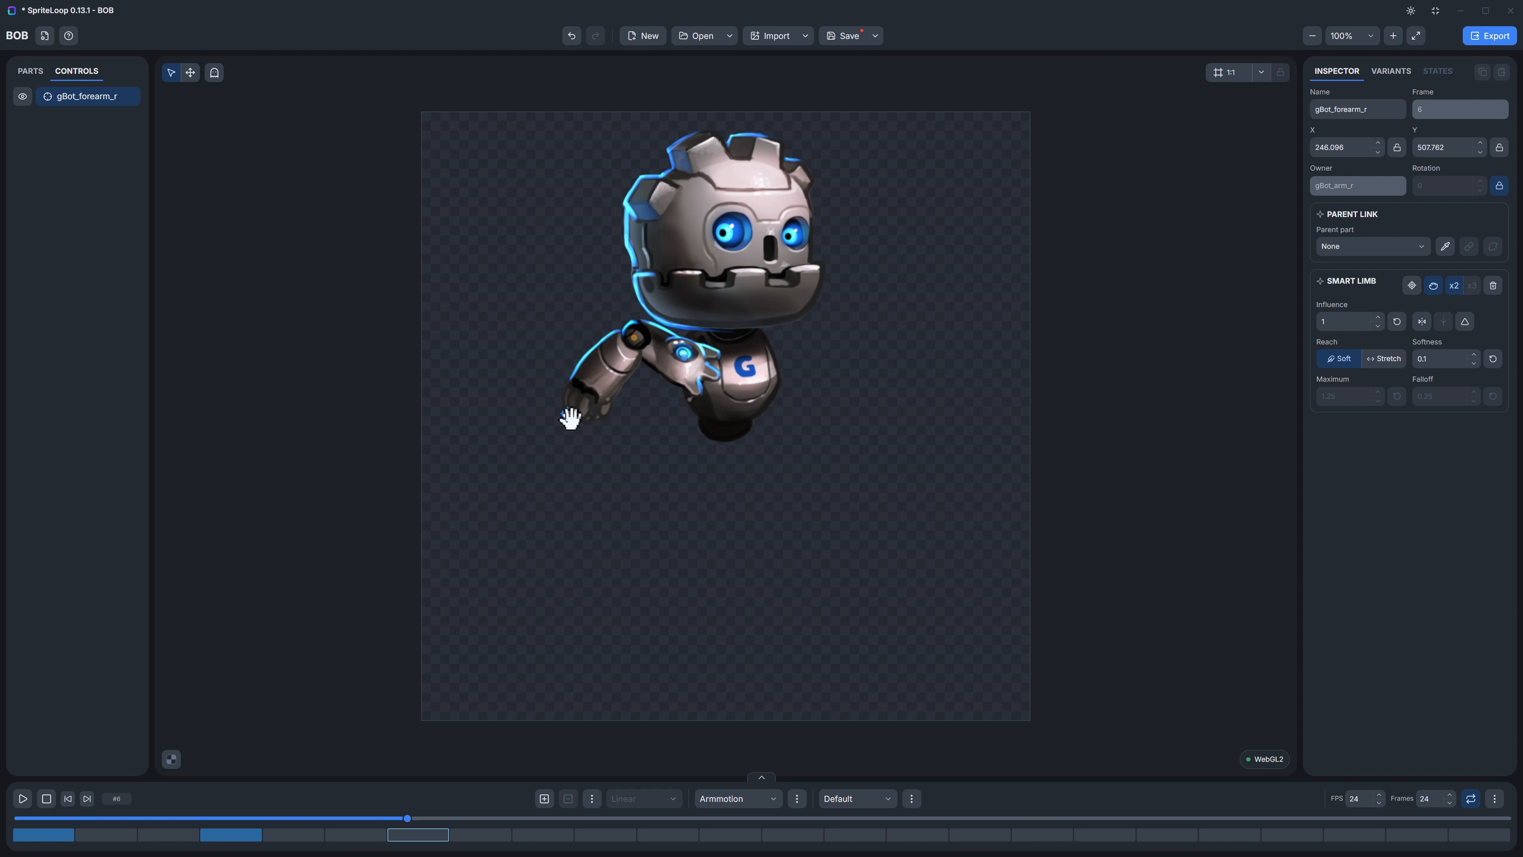
left_click_drag(555, 414, 535, 396)
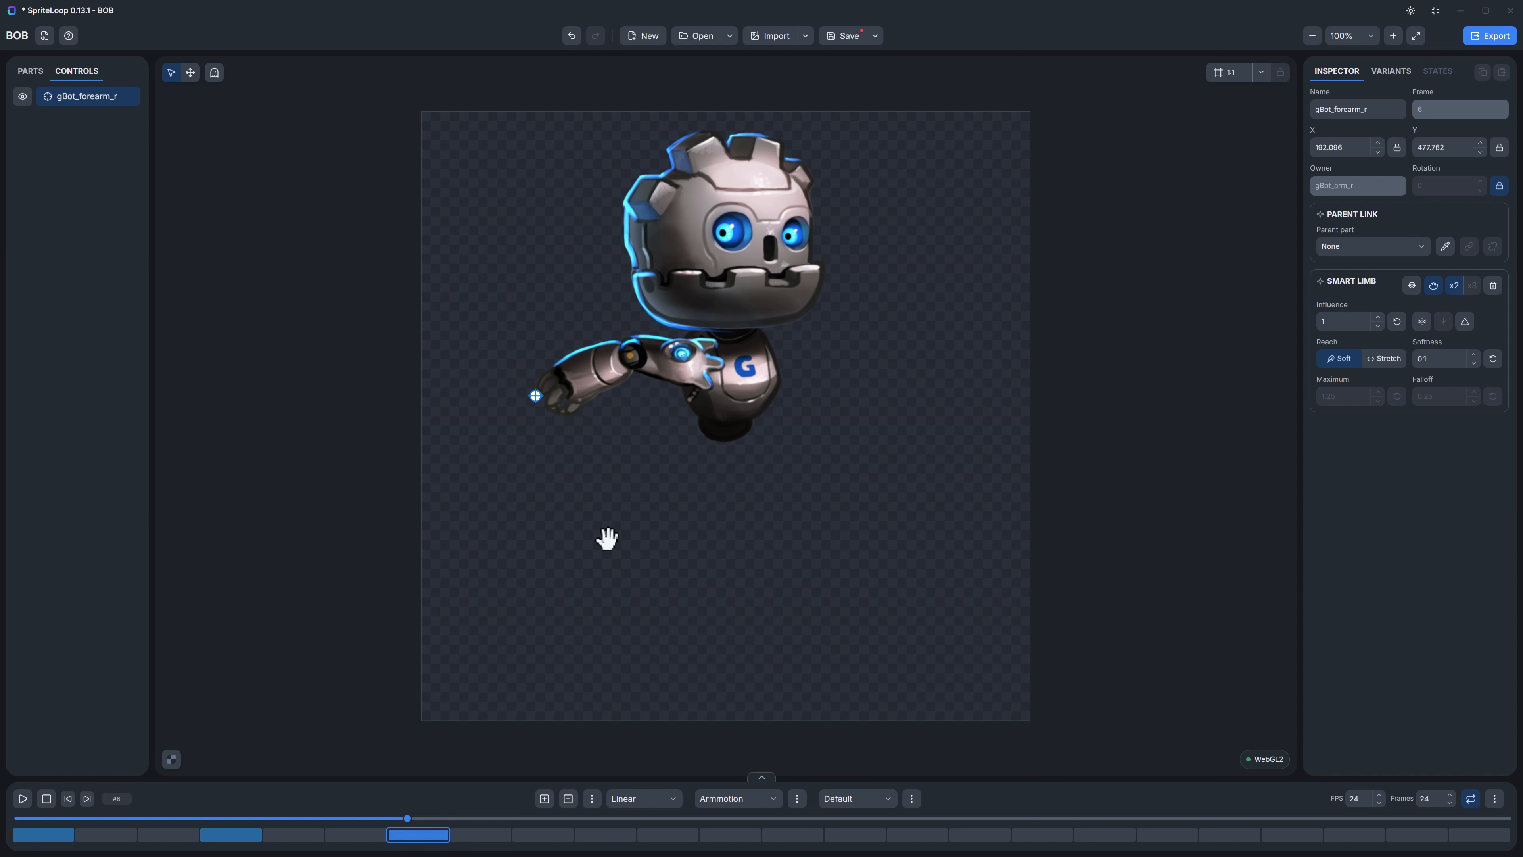
Step: Lower the hand control back beside the body at frame 9, and key it at about X 467, Y 644 at frame 13
left_click(621, 840)
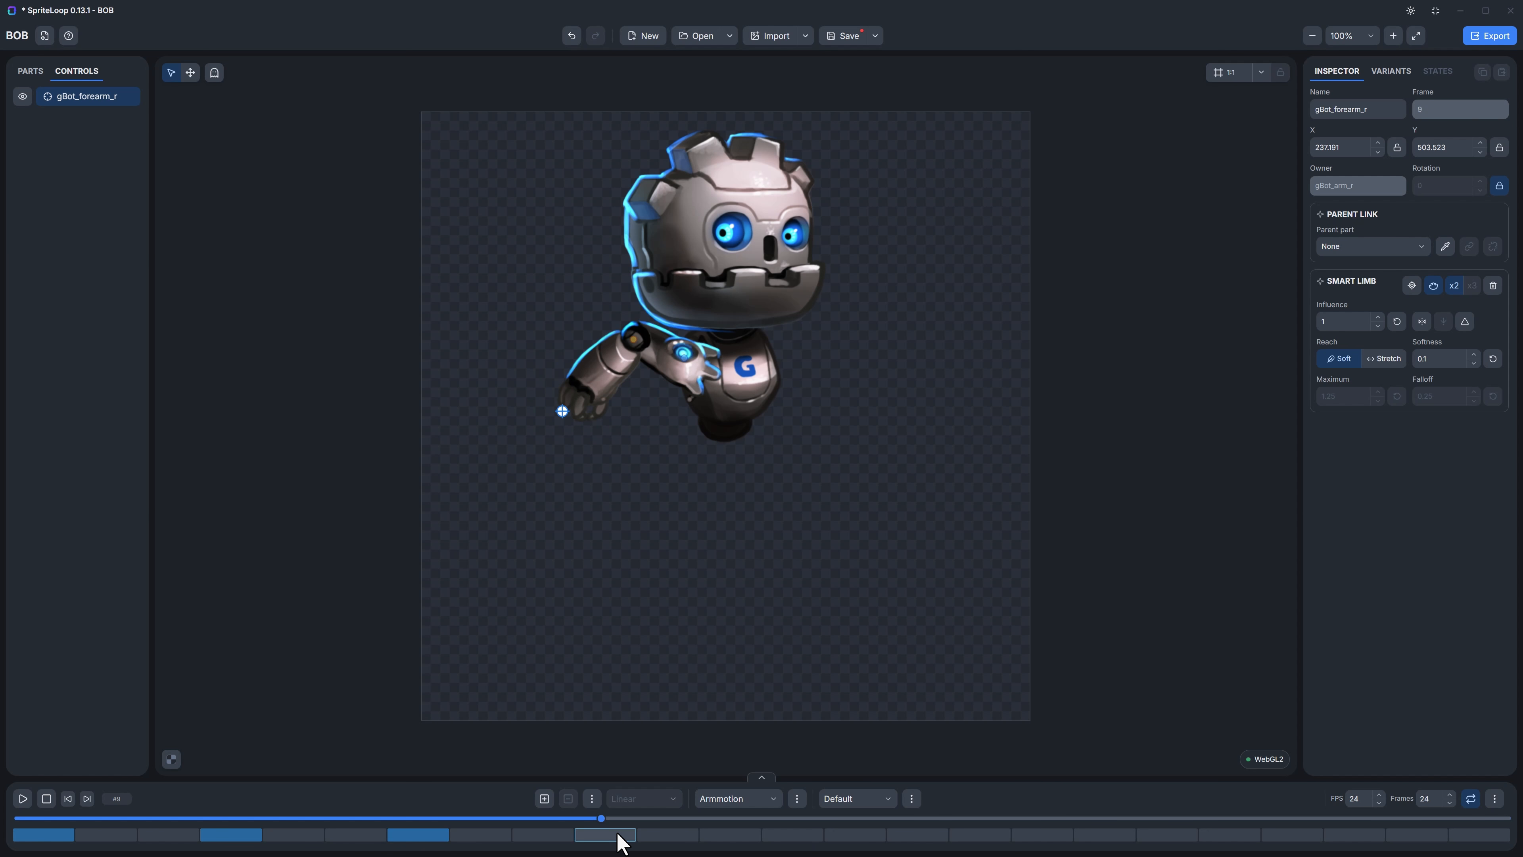
left_click_drag(556, 415, 701, 496)
left_click(833, 834)
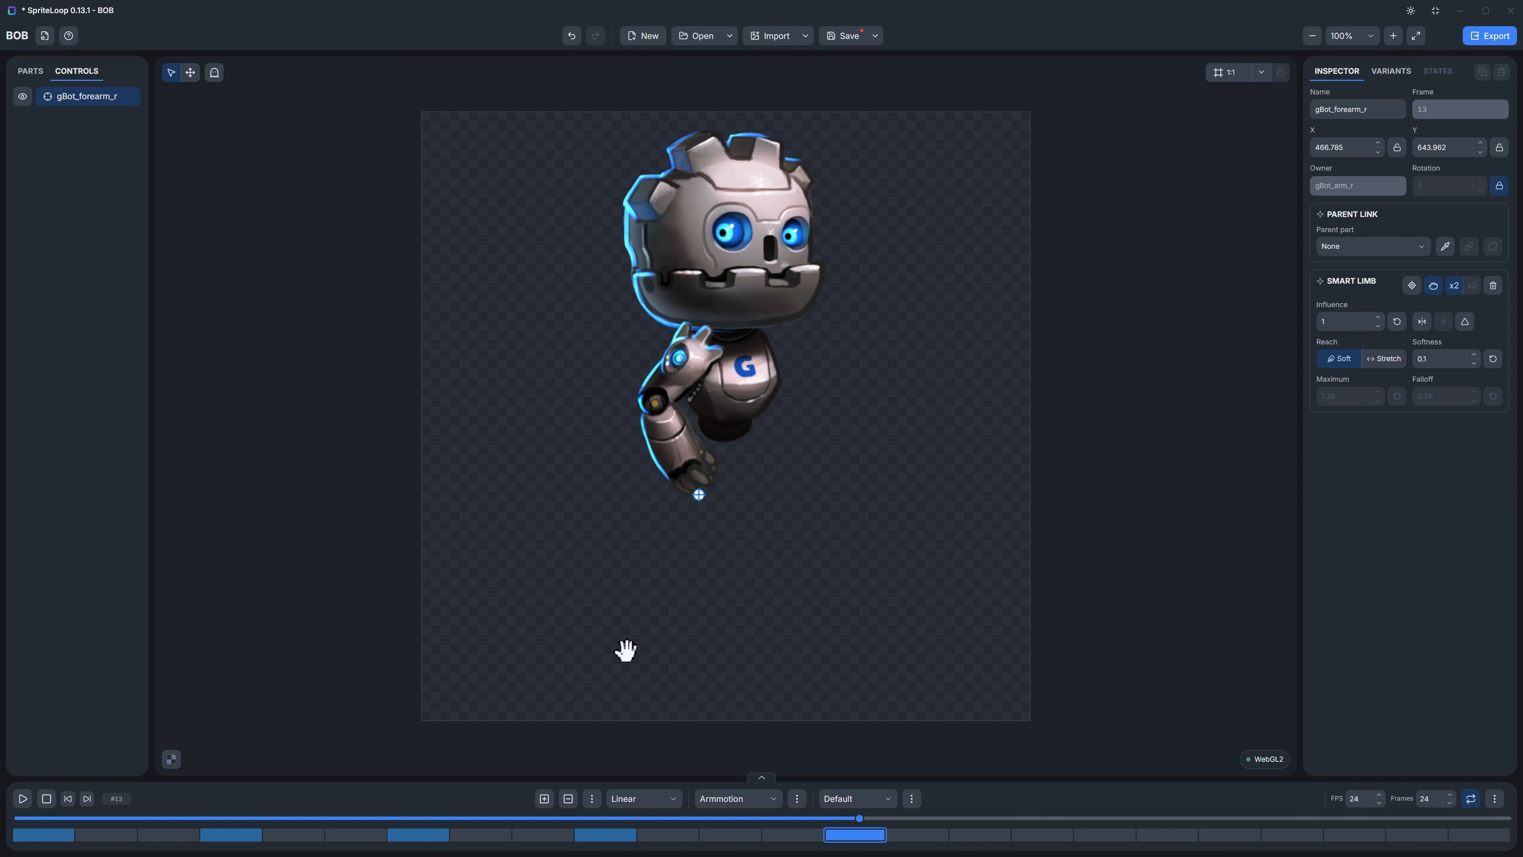
Step: View the keyframe easing options and play back the Armmotion animation
left_click(675, 805)
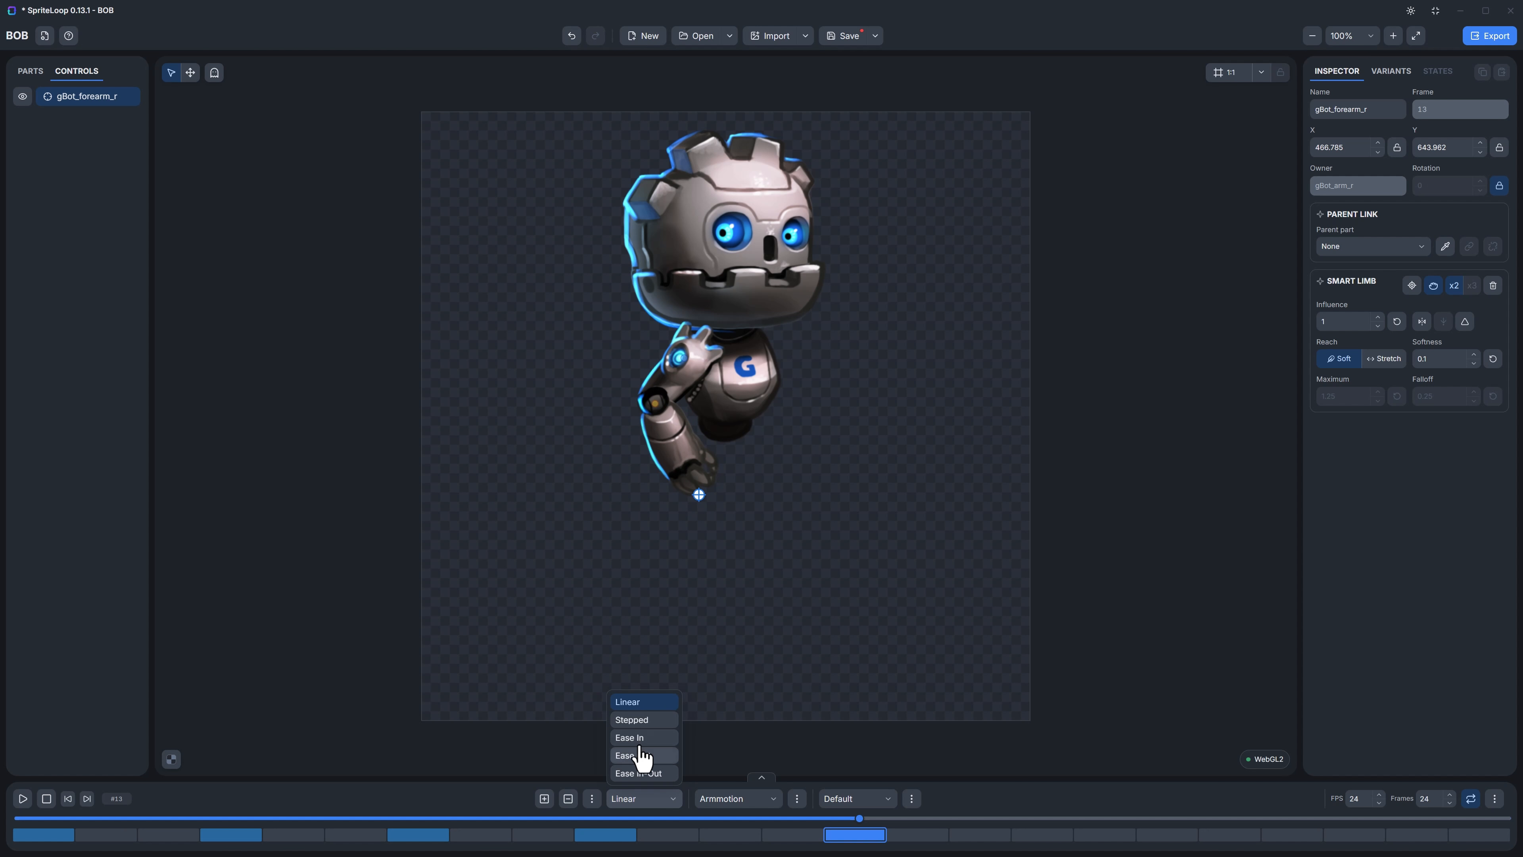
left_click(459, 747)
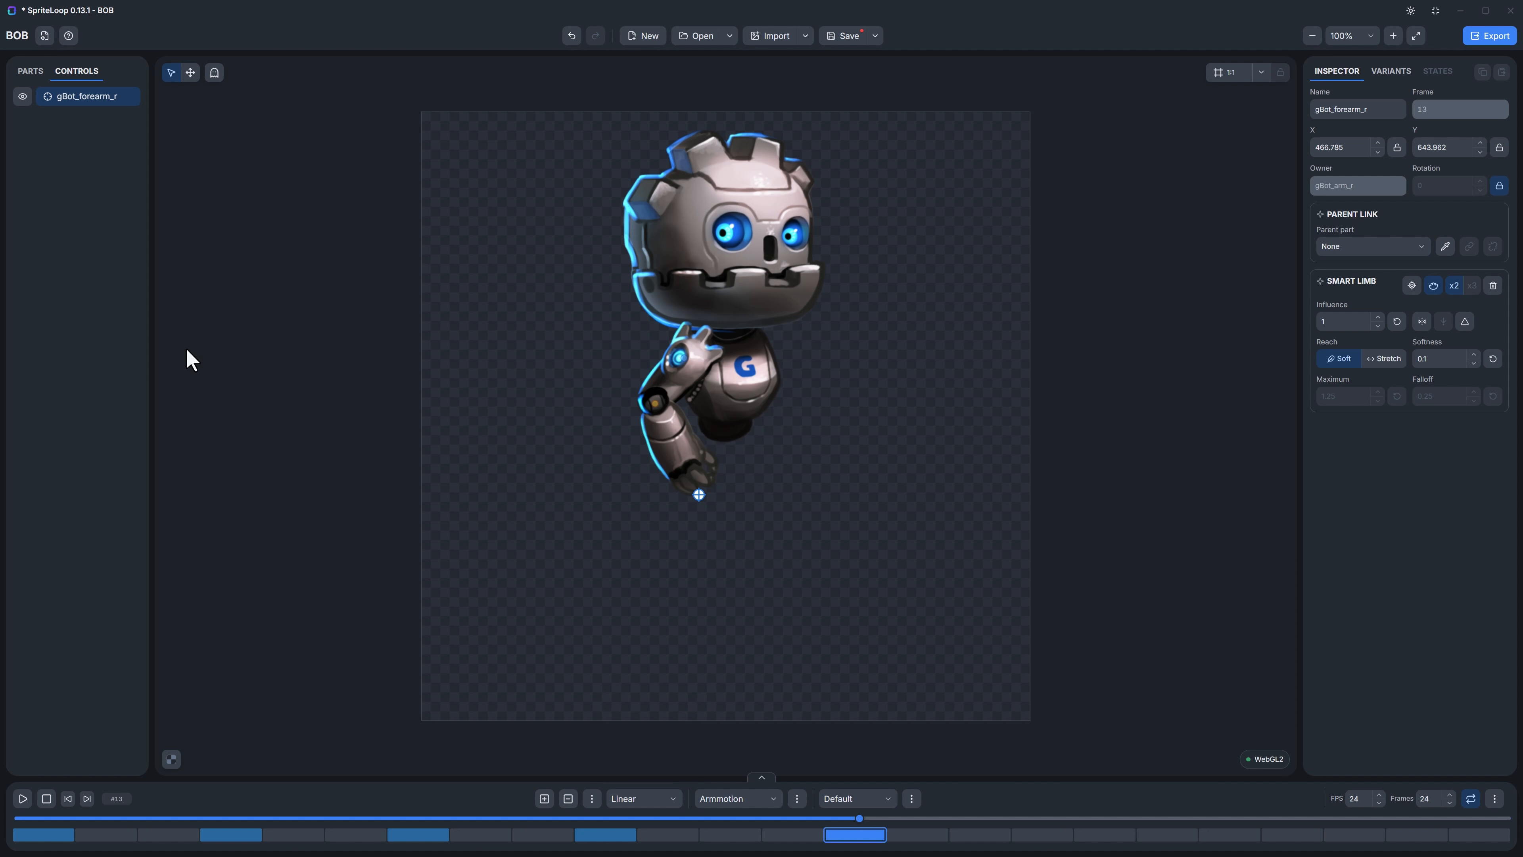
left_click(22, 799)
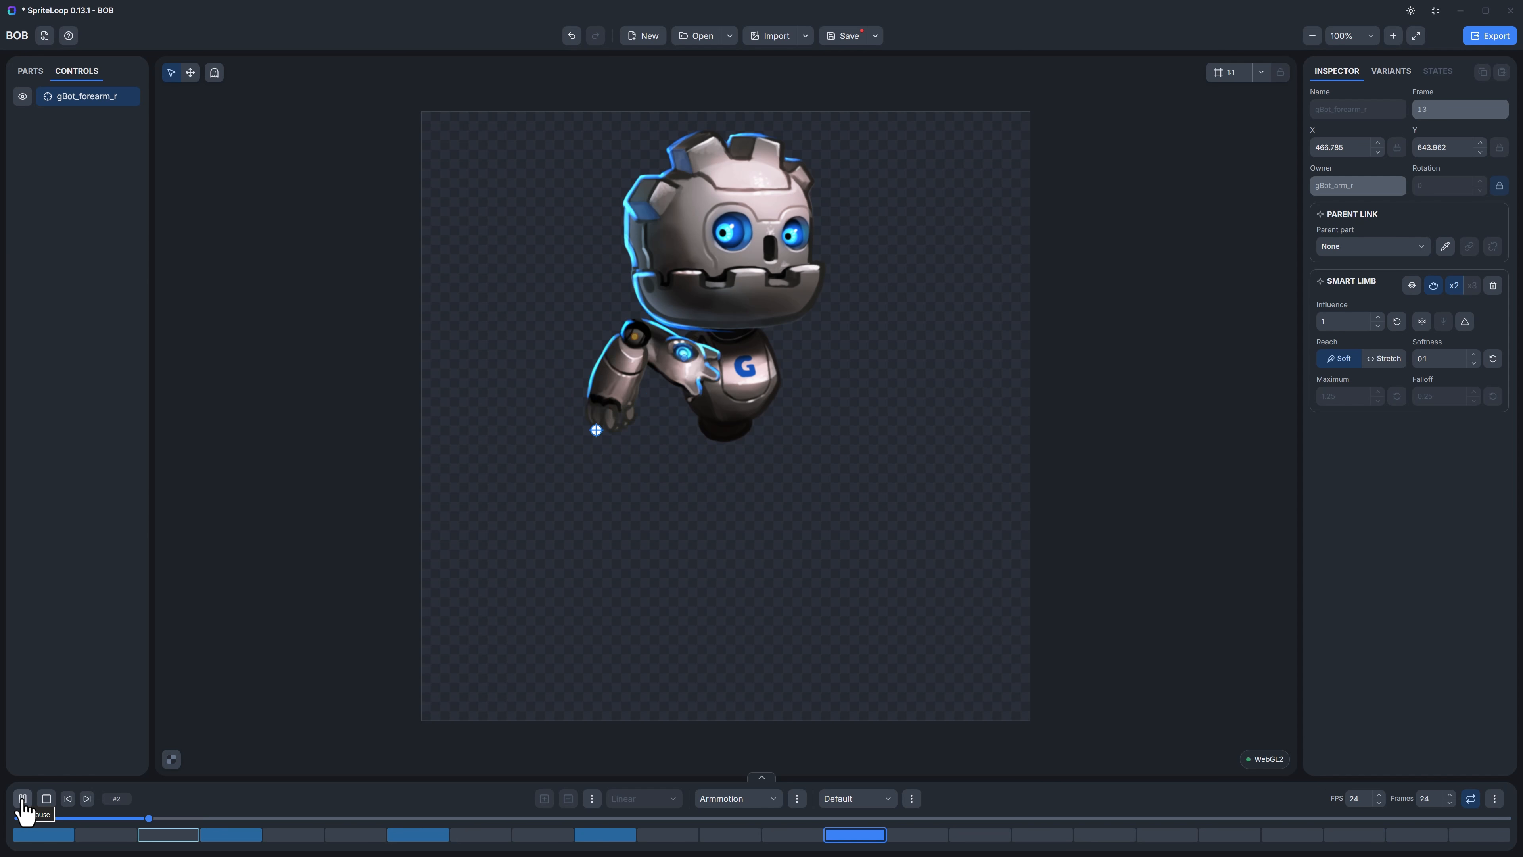
left_click(22, 798)
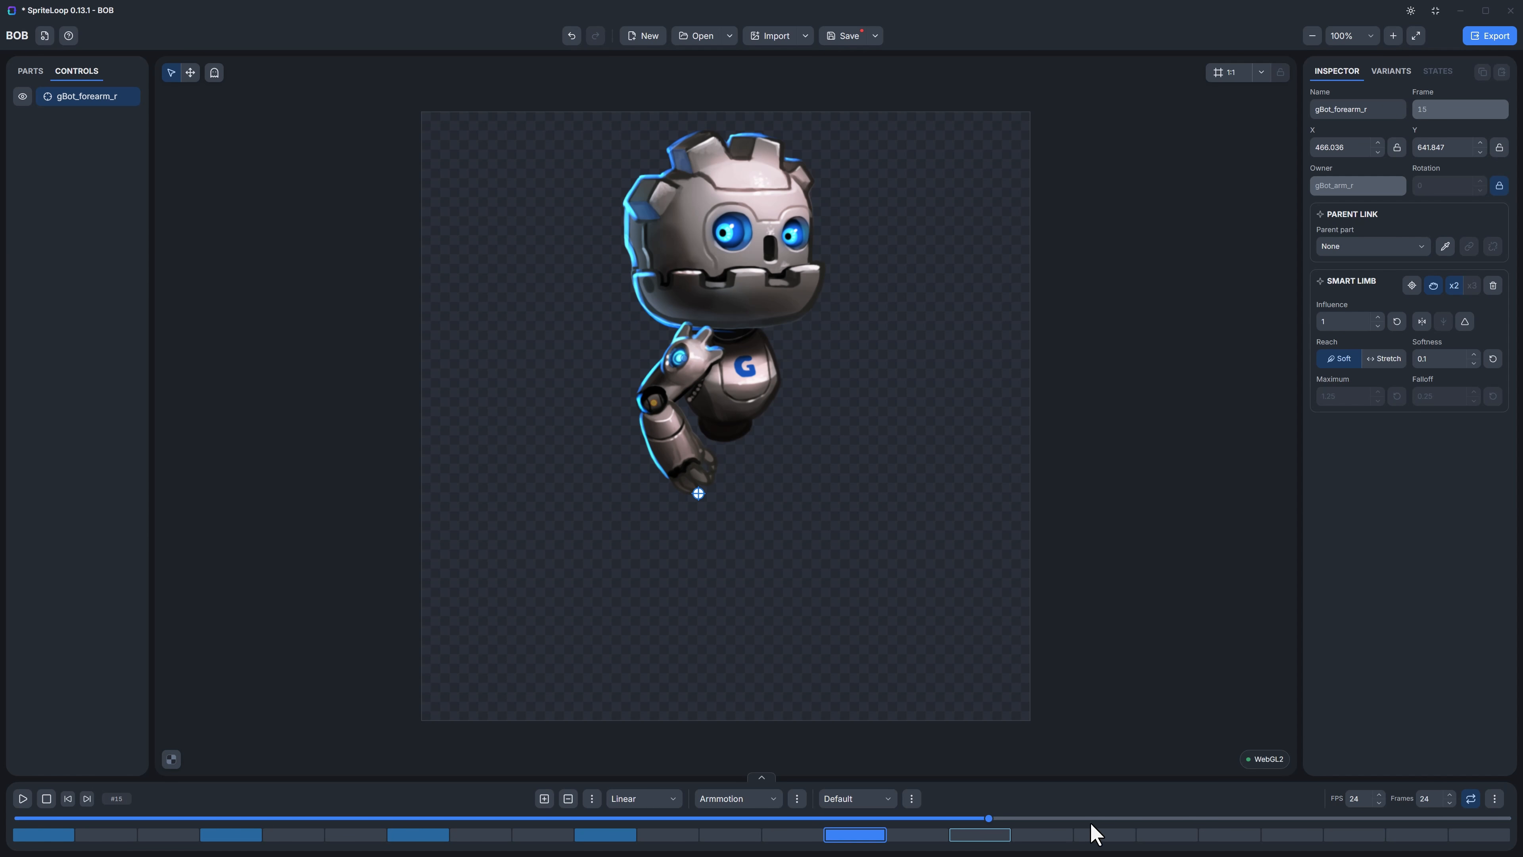
Step: Swing the hand control across the body to about X 586, Y 575 at frame 18 and X 651, Y 482 at frame 22
left_click(1154, 835)
left_click_drag(699, 489, 773, 441)
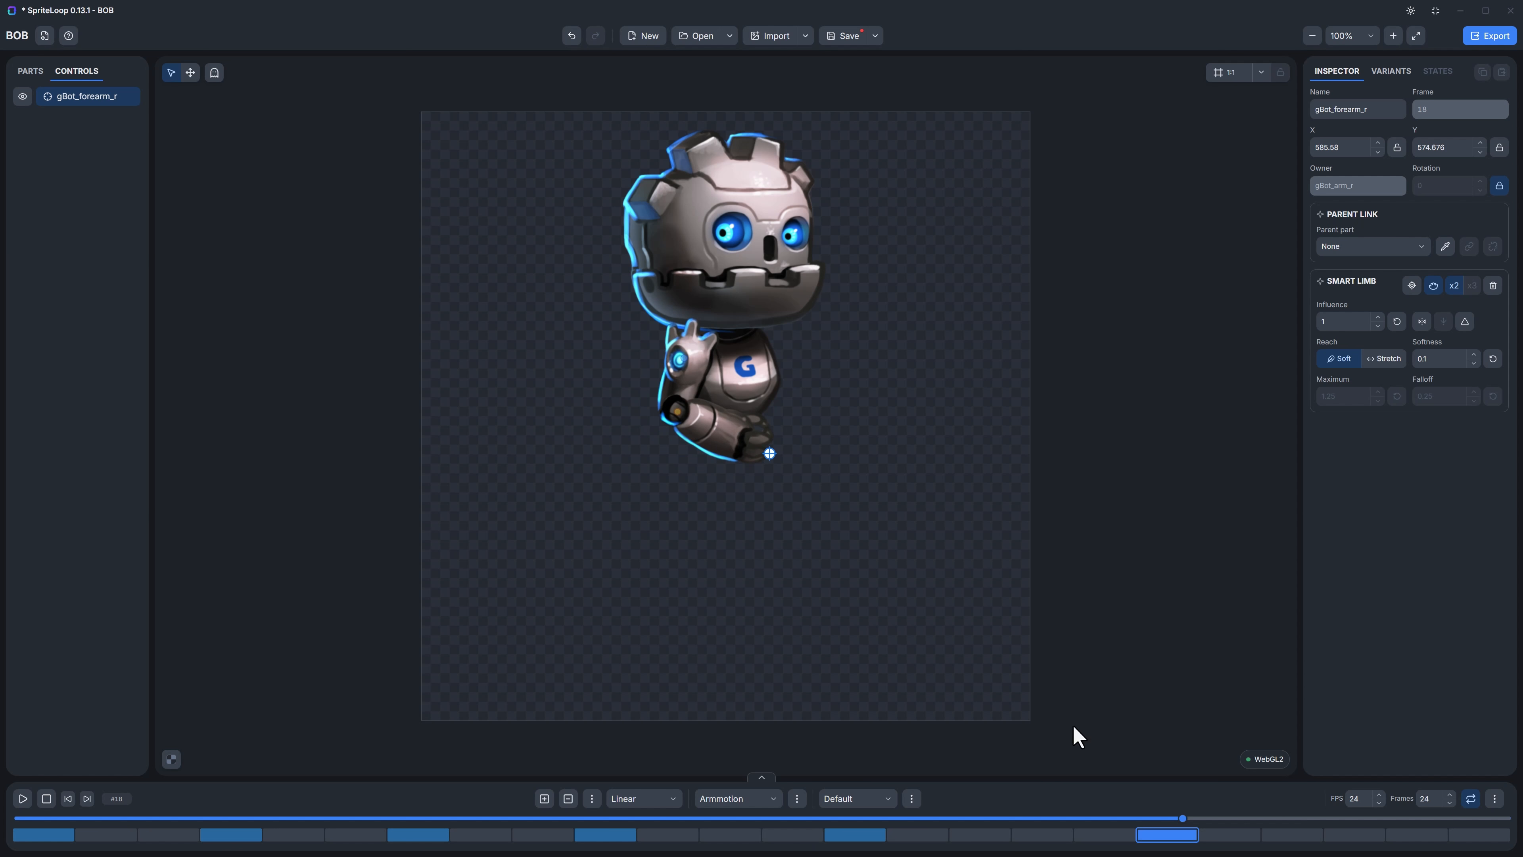
left_click(1406, 835)
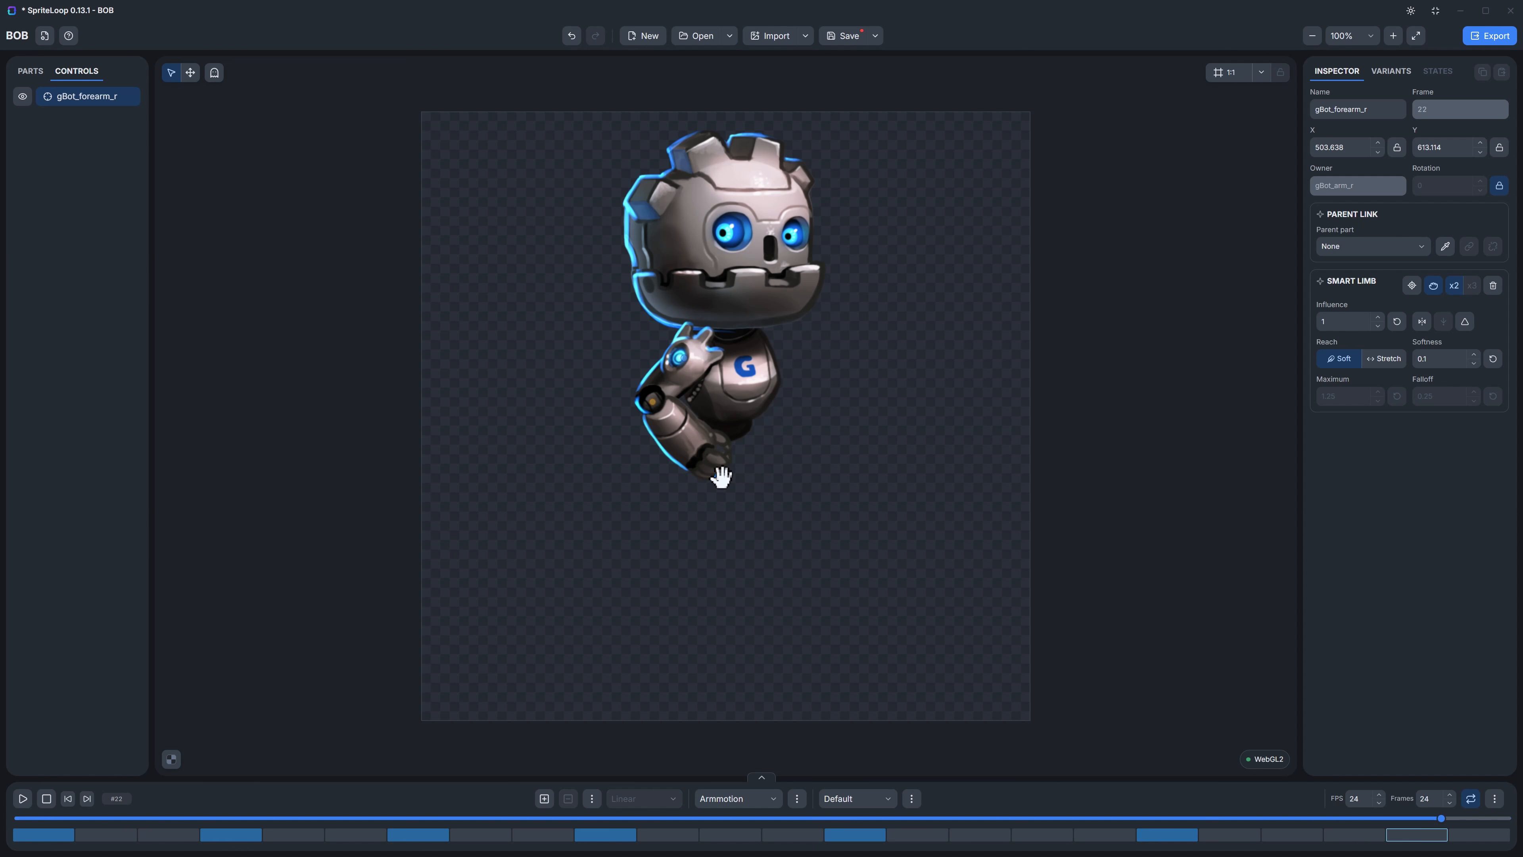
left_click_drag(719, 472, 809, 397)
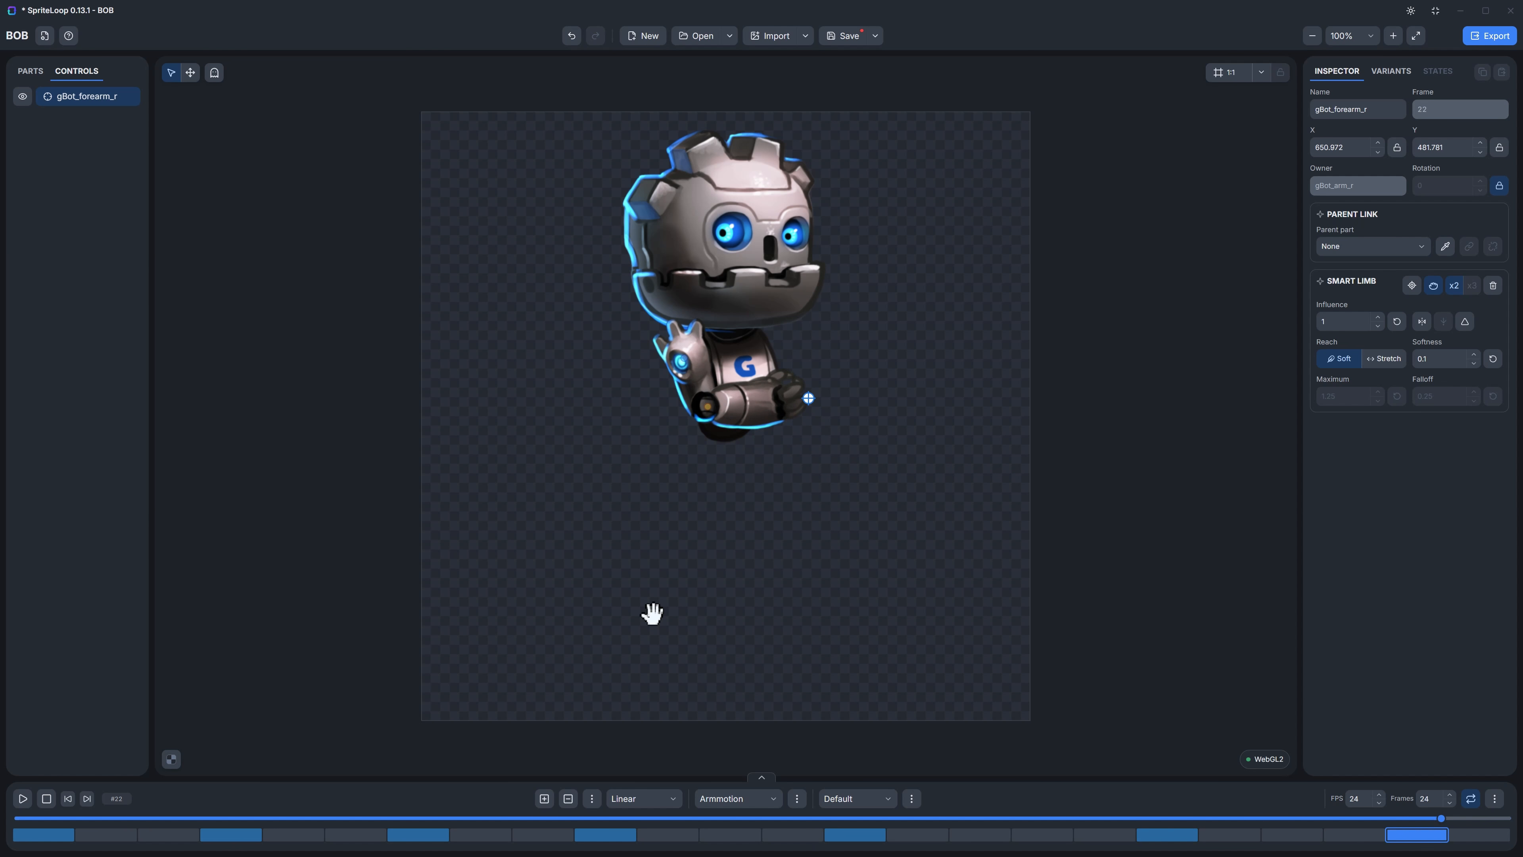
Step: Turn on onion skinning, move the hand control at frame 22 out to about X 253, Y 545, and scrub the animation back to frame 1
left_click(216, 77)
left_click(215, 76)
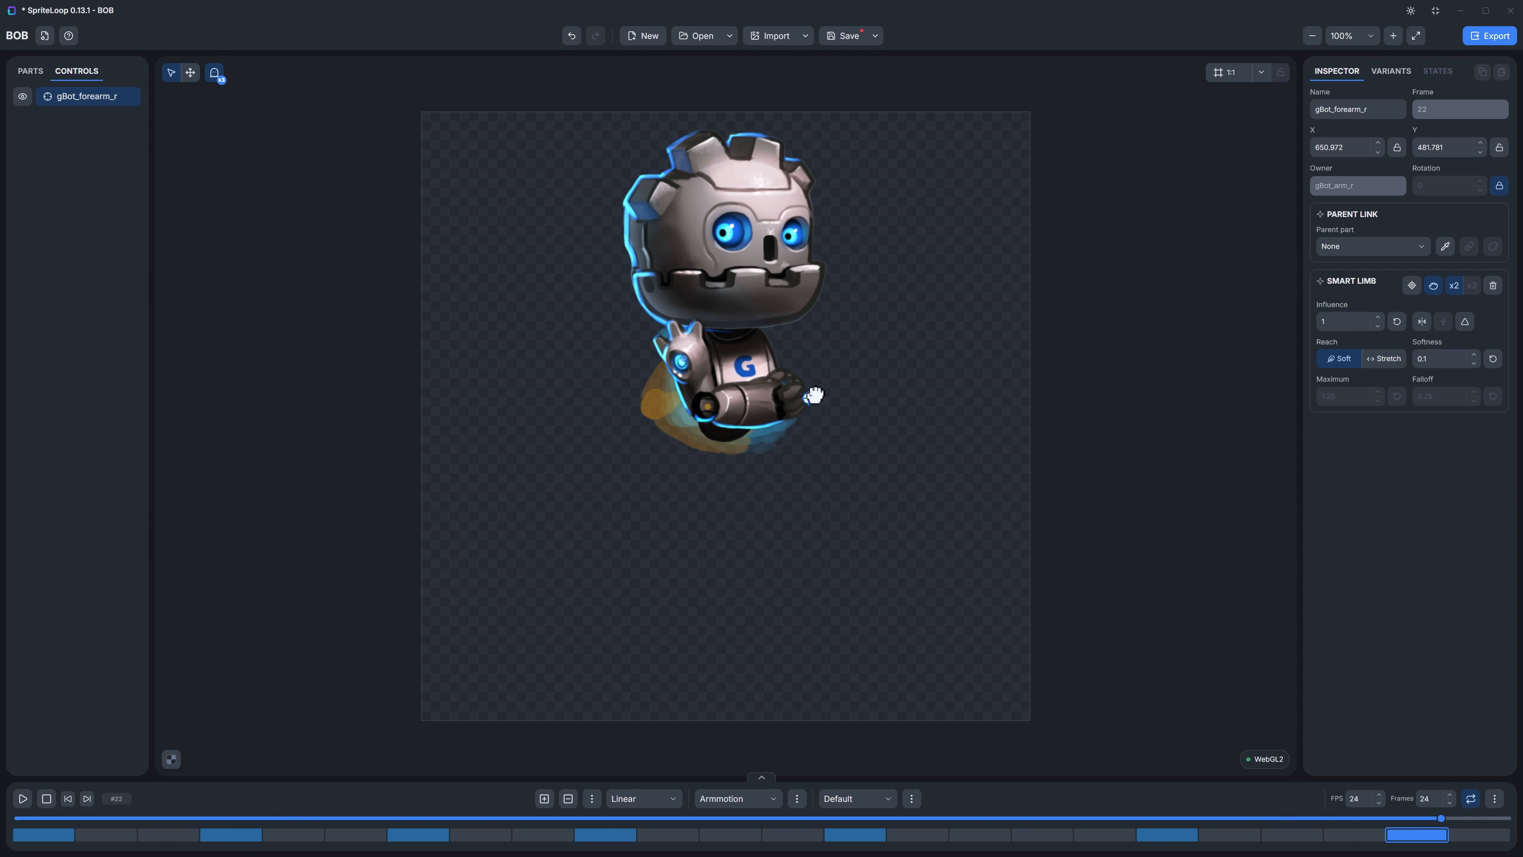
left_click_drag(815, 394, 622, 499)
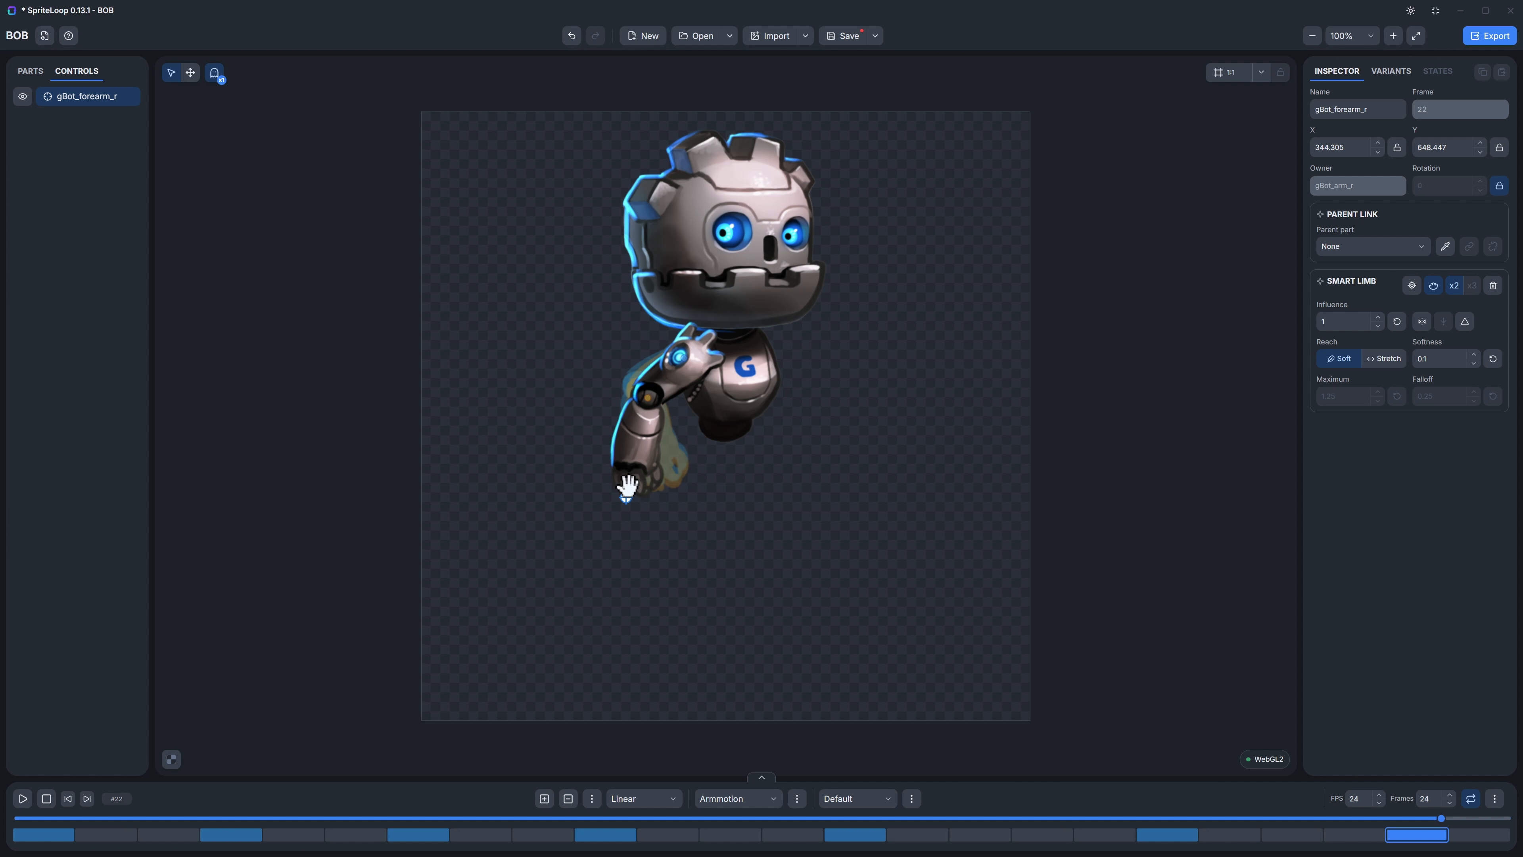
left_click_drag(629, 493, 614, 485)
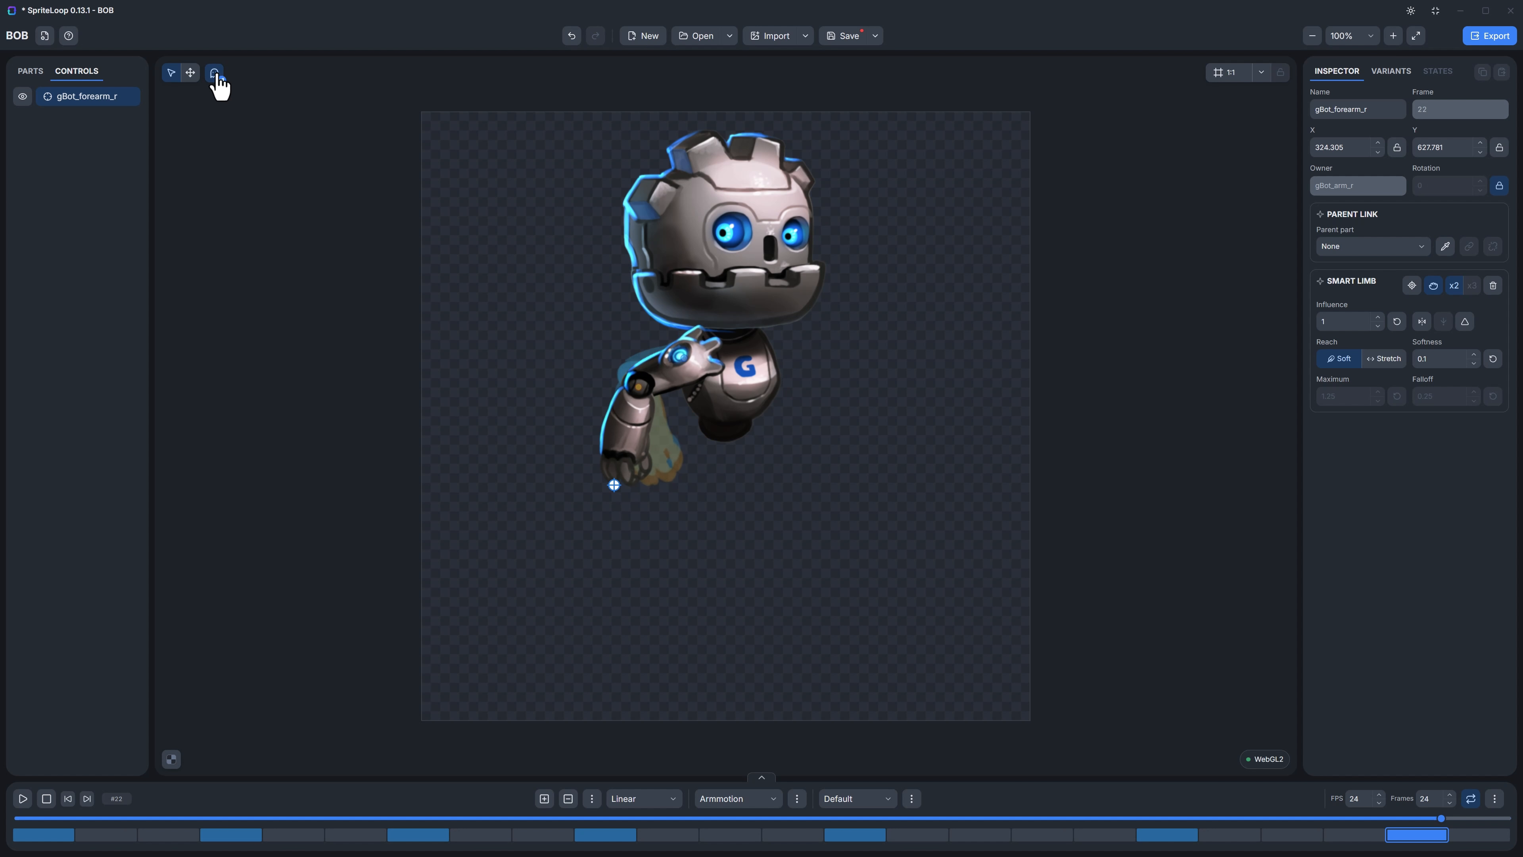
left_click_drag(615, 484, 571, 438)
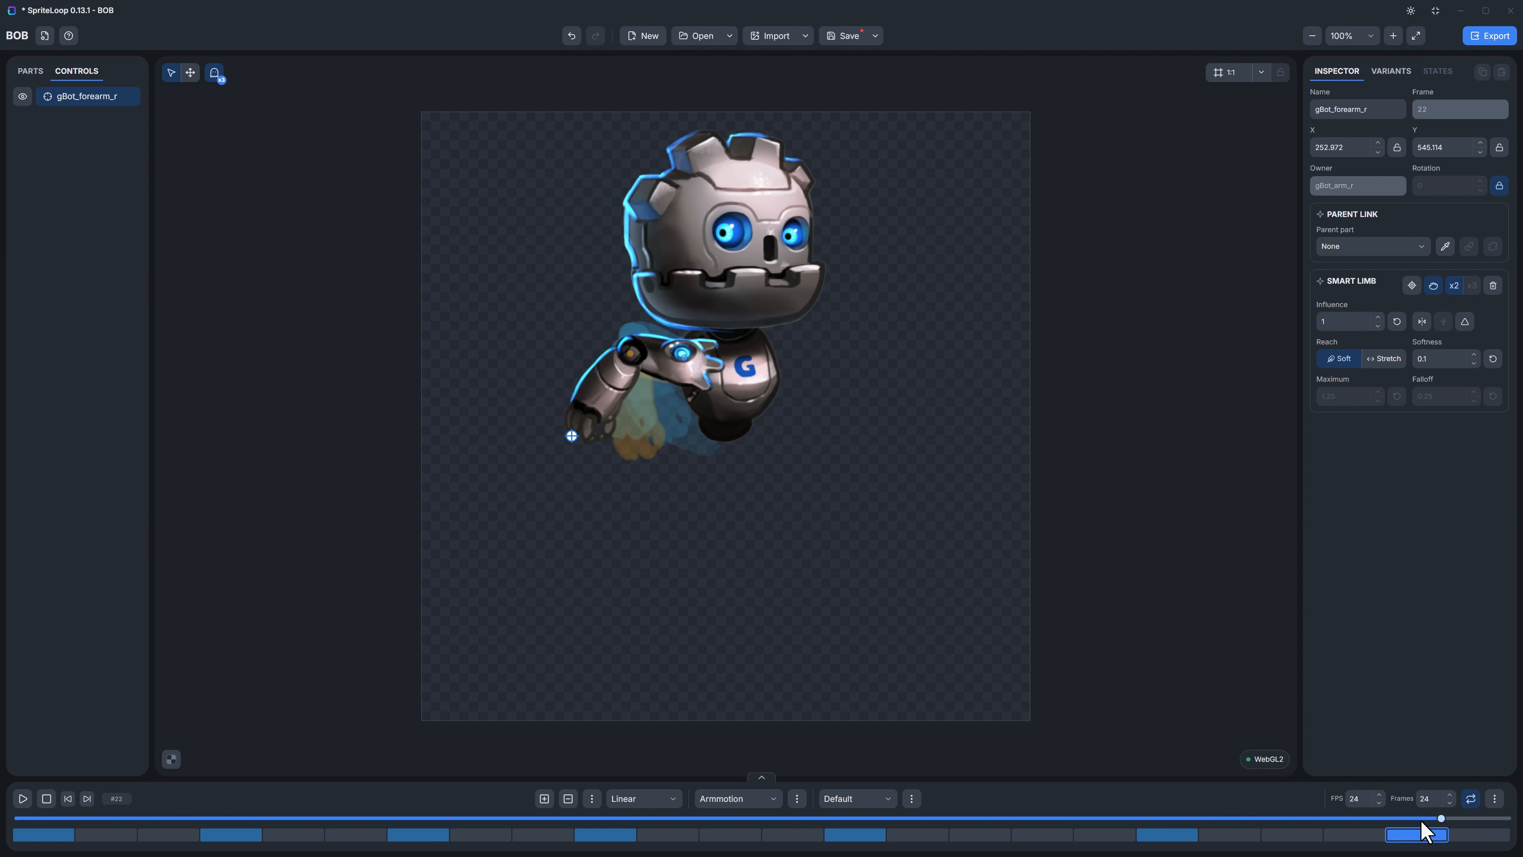
left_click_drag(1426, 831, 73, 815)
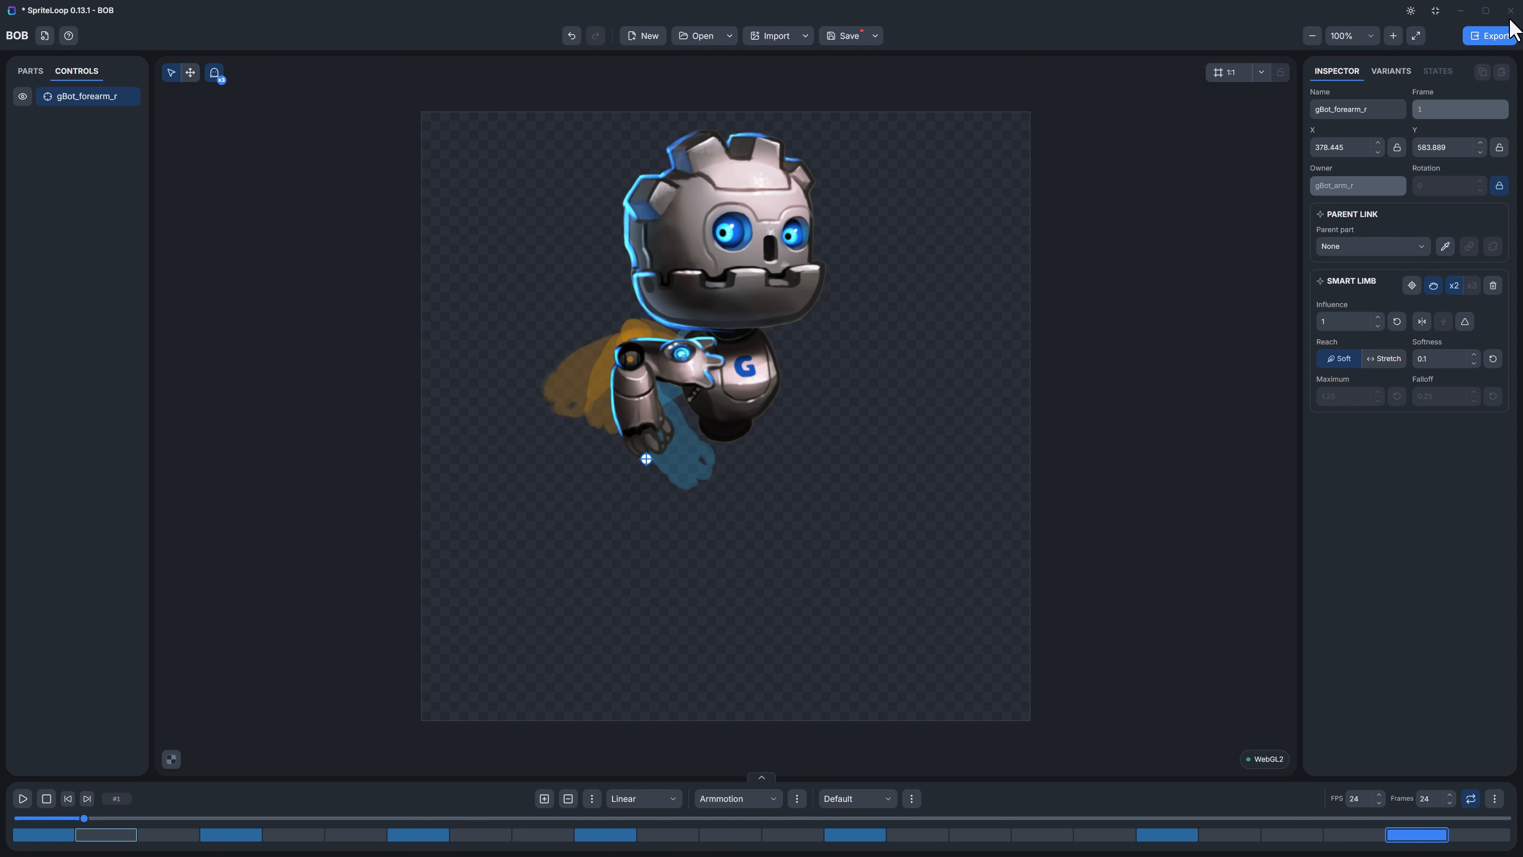
Step: Export the active animation as an Animated GIF at full canvas, 1024 by 1024, frames 0 to 23, saved as bob_armmotion.gif on the Desktop
left_click(1497, 36)
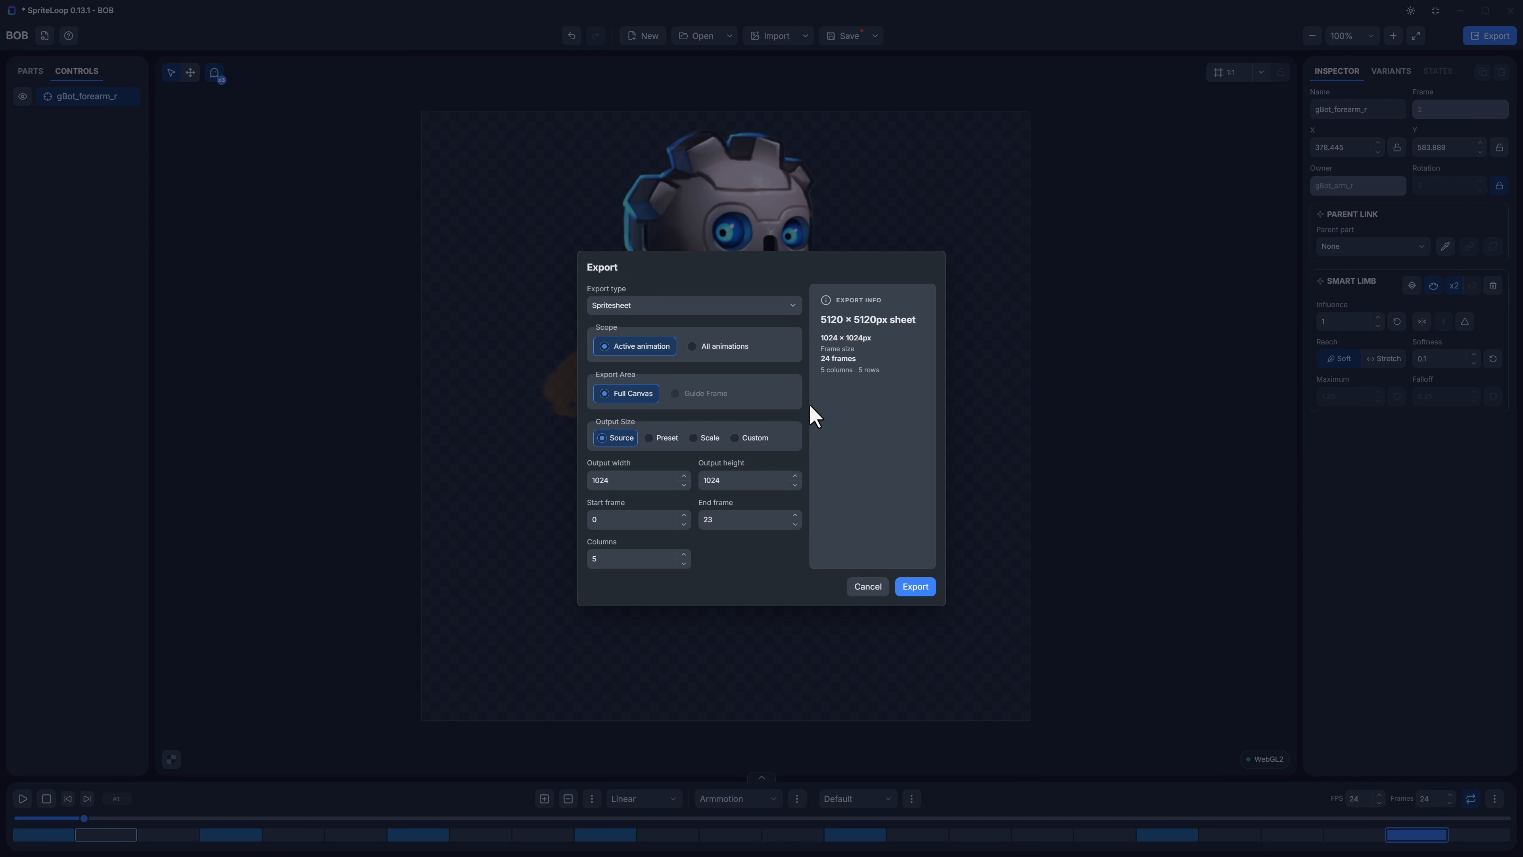
left_click(659, 307)
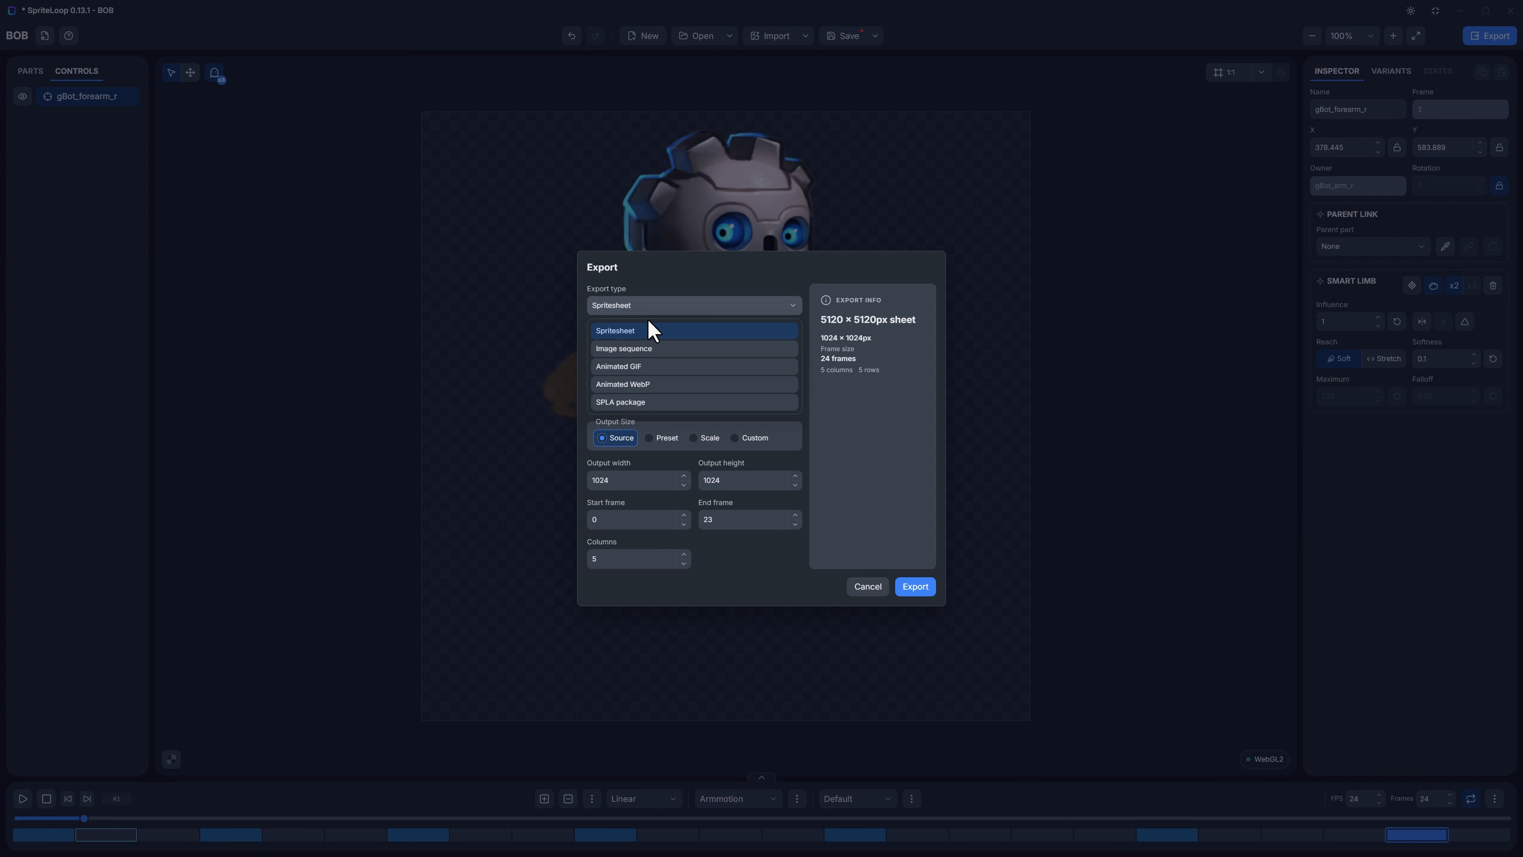
left_click(629, 349)
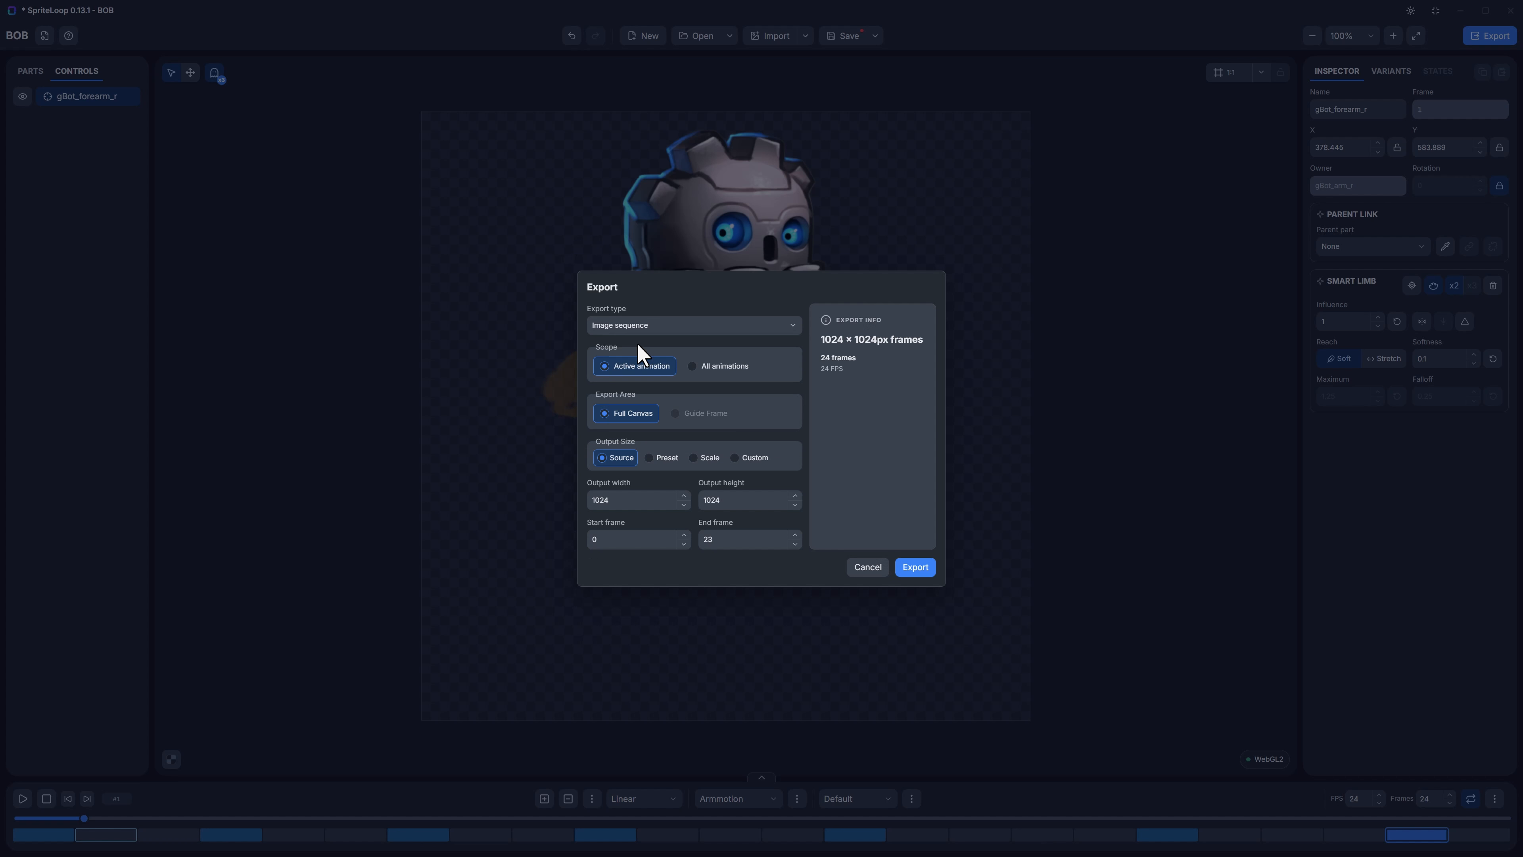
left_click(659, 327)
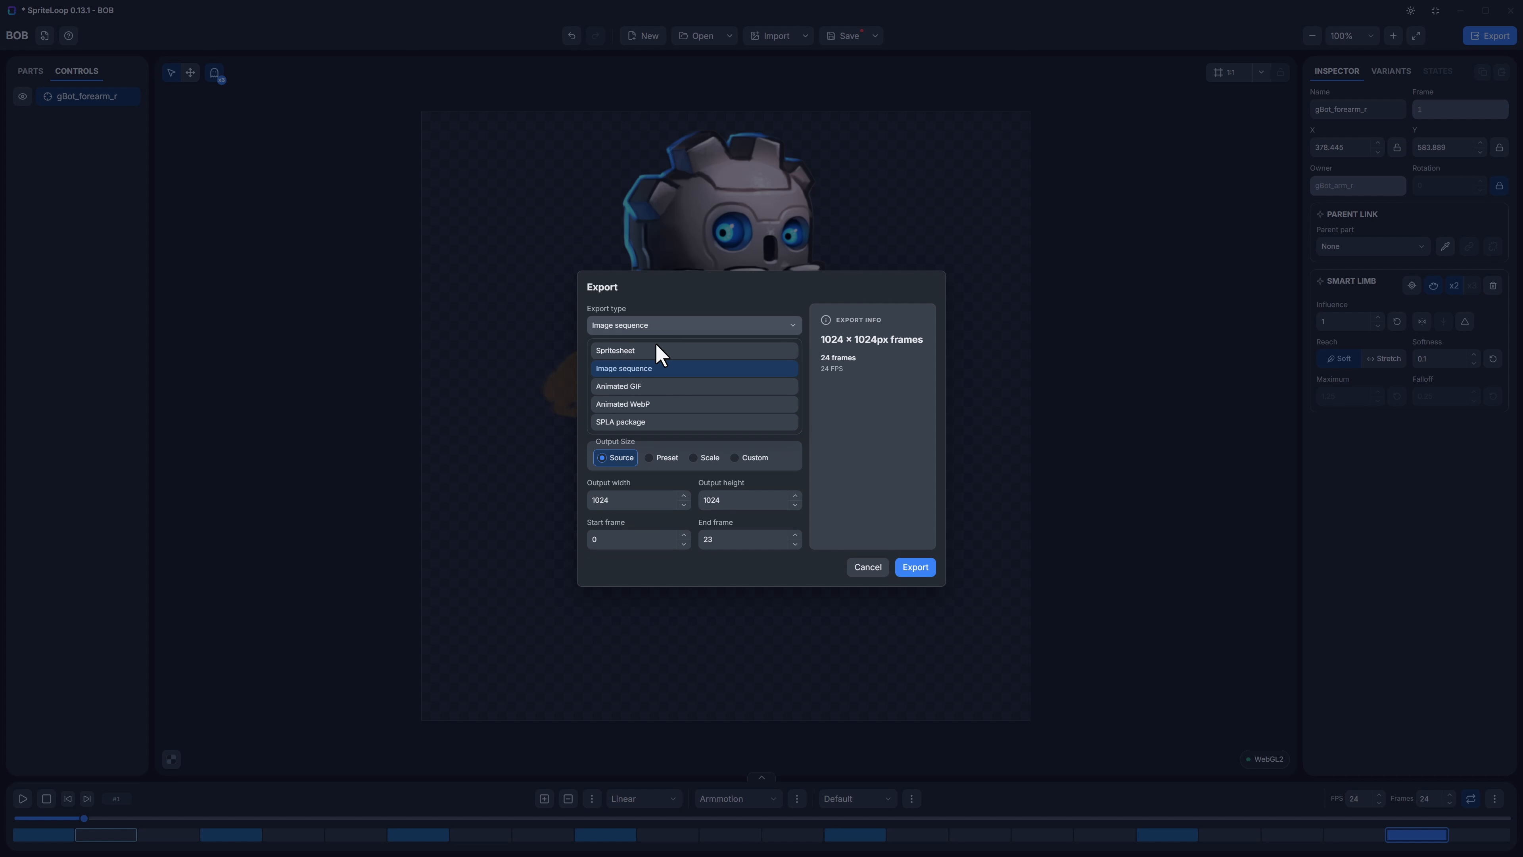
left_click(647, 385)
left_click(674, 326)
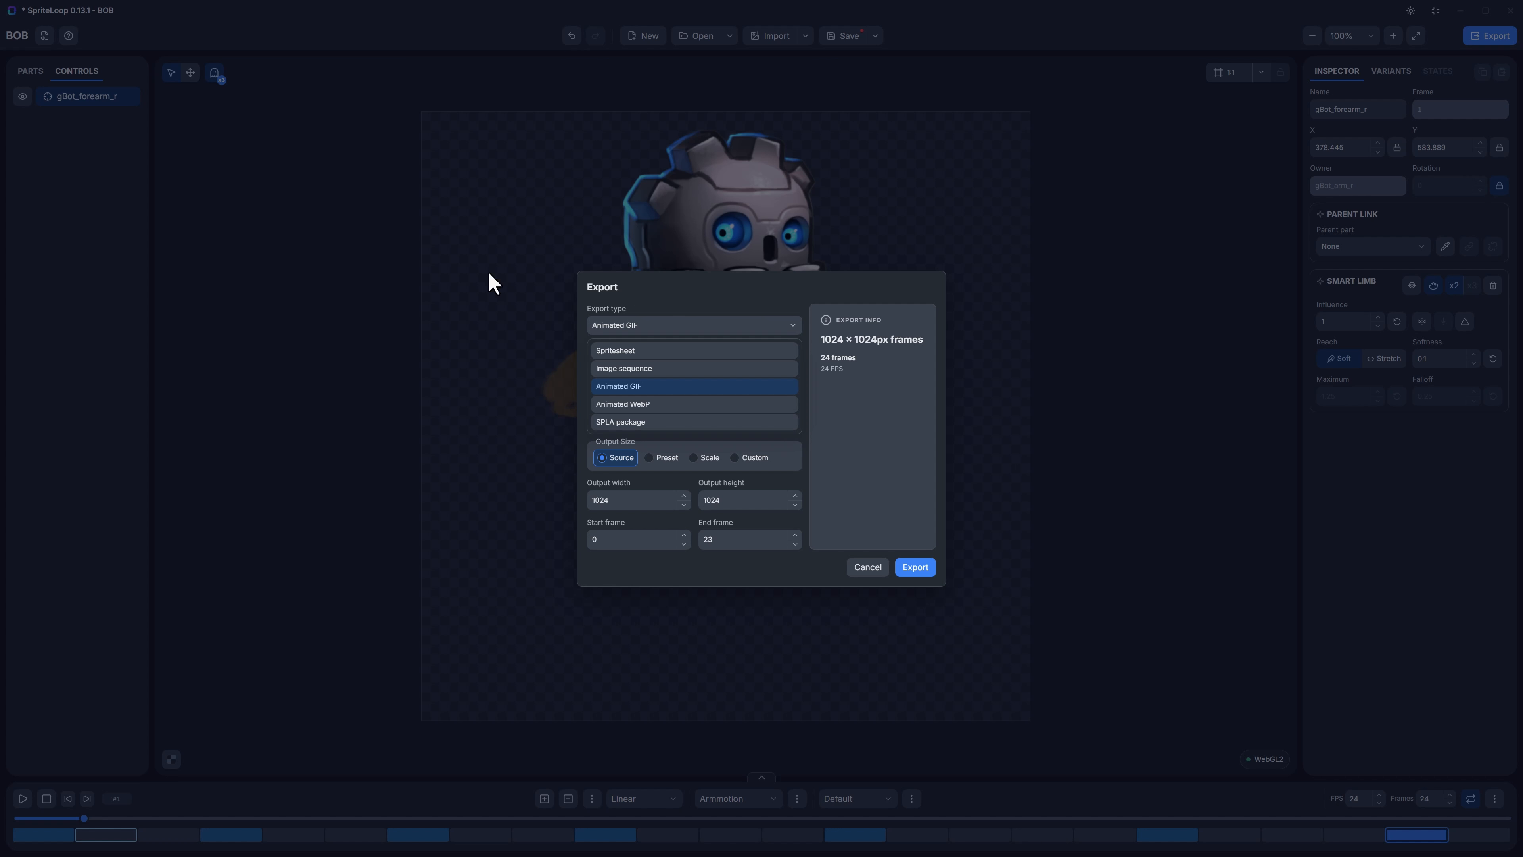
left_click(699, 294)
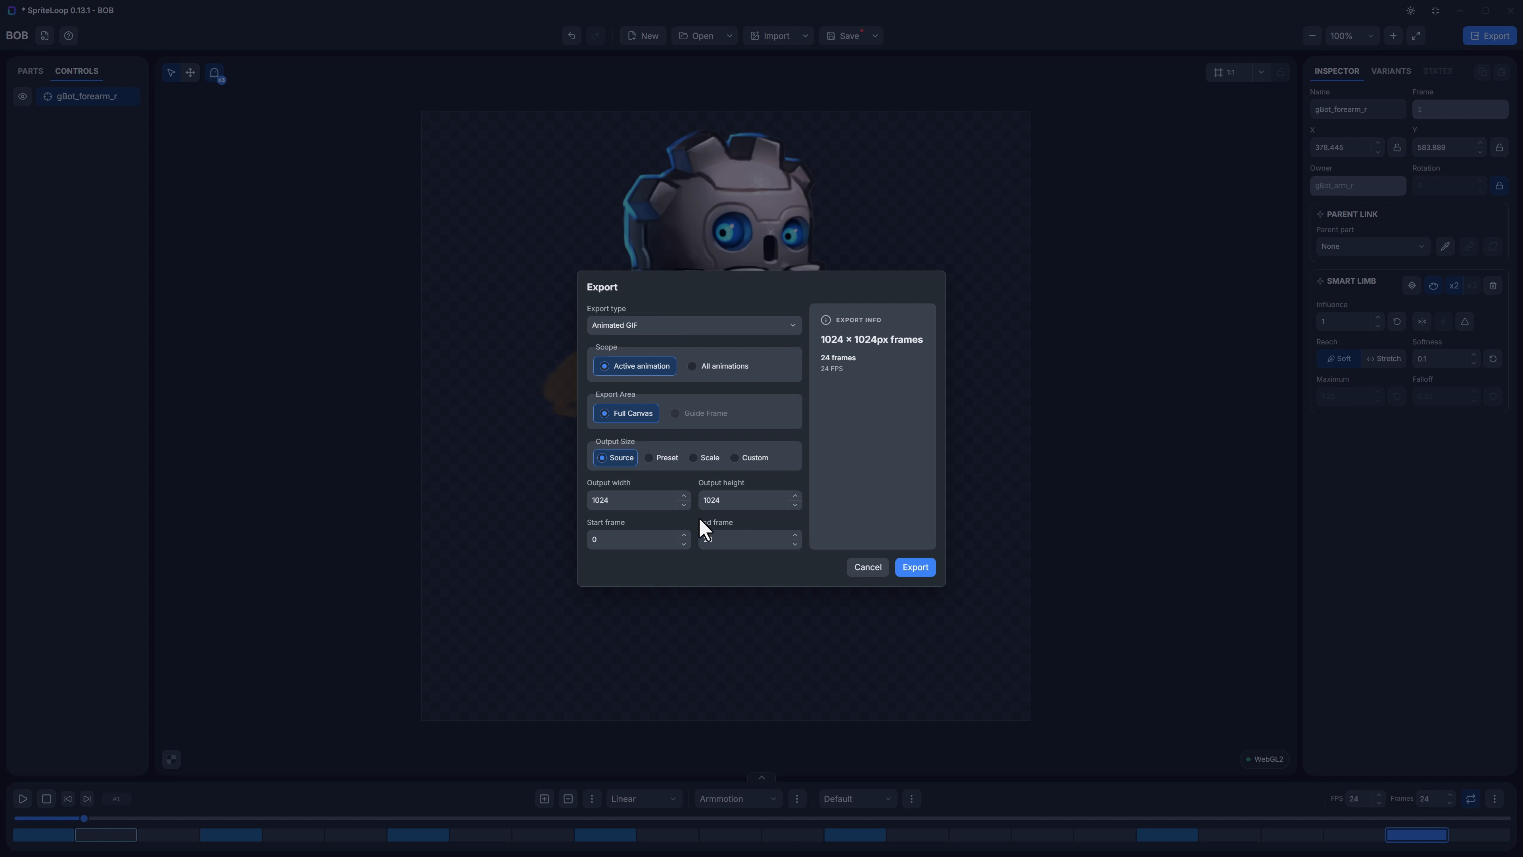
left_click(918, 569)
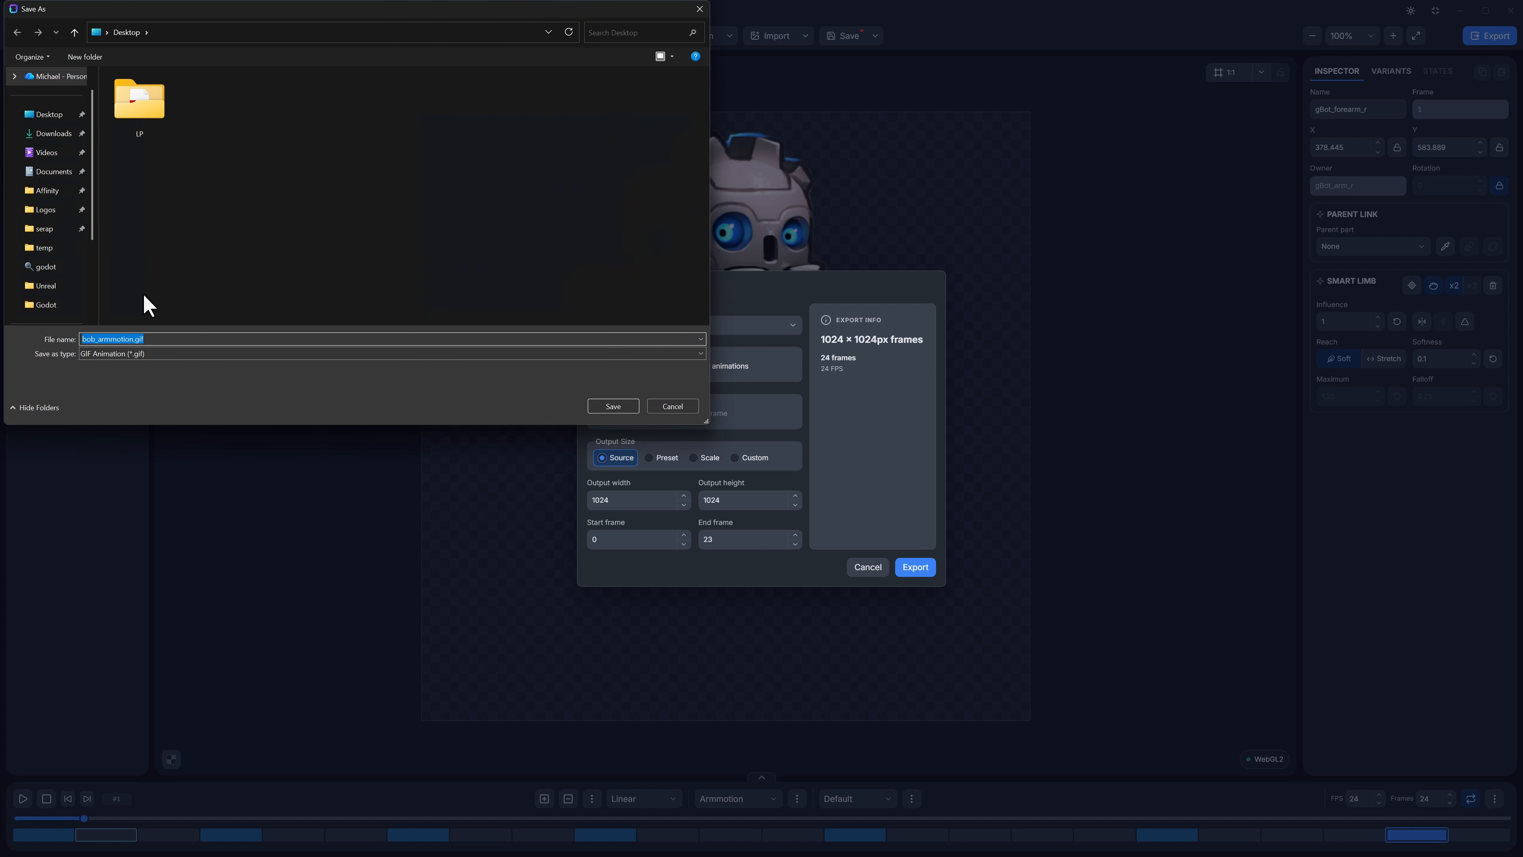
left_click(618, 406)
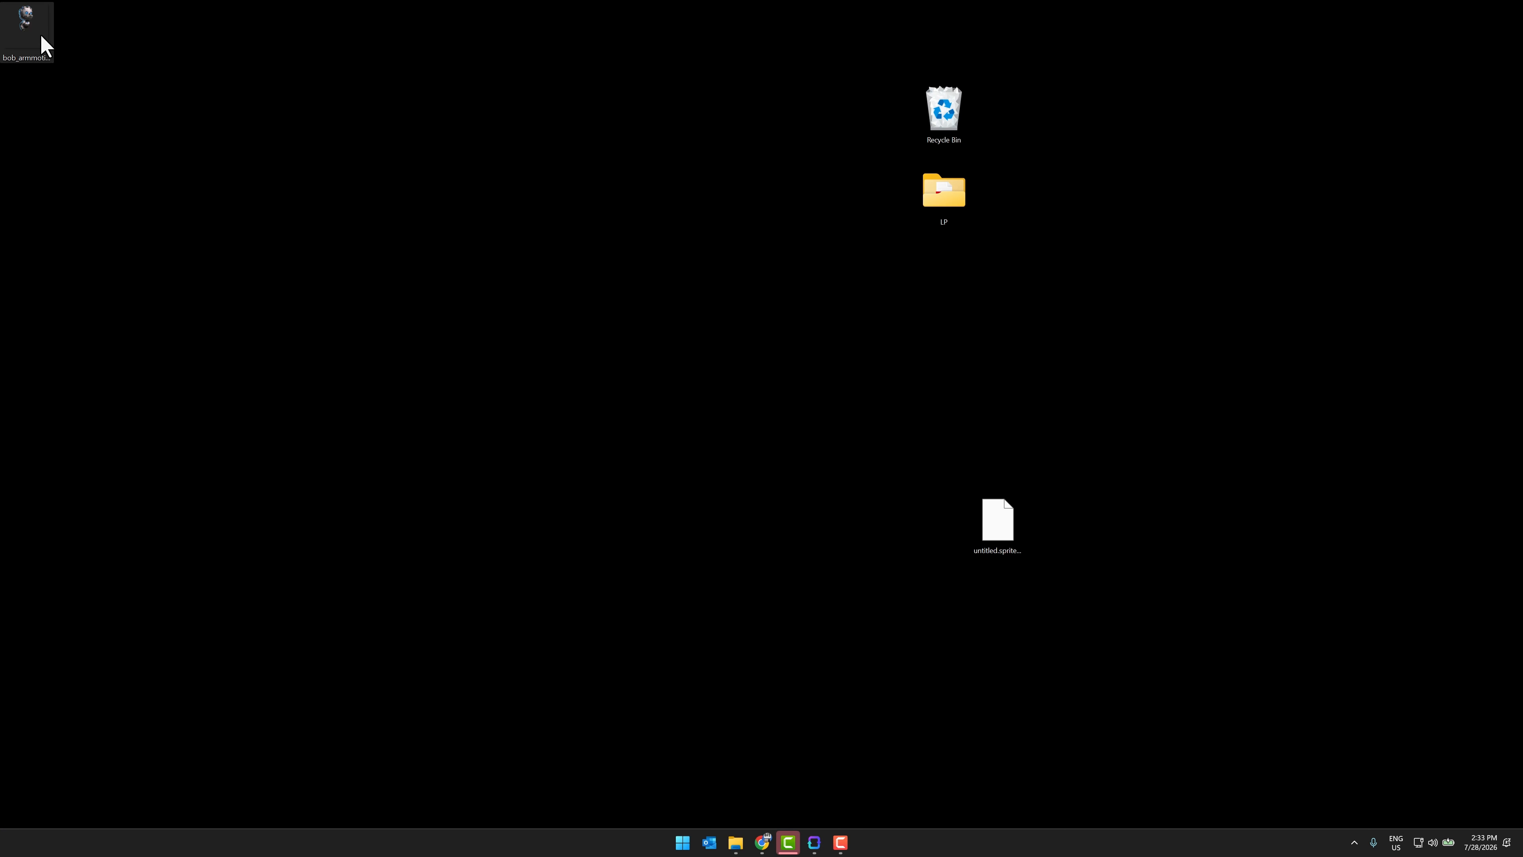
Step: View the exported bob_armmotion.gif in the image viewer, close it and dismiss the export message
left_click_drag(41, 35, 562, 278)
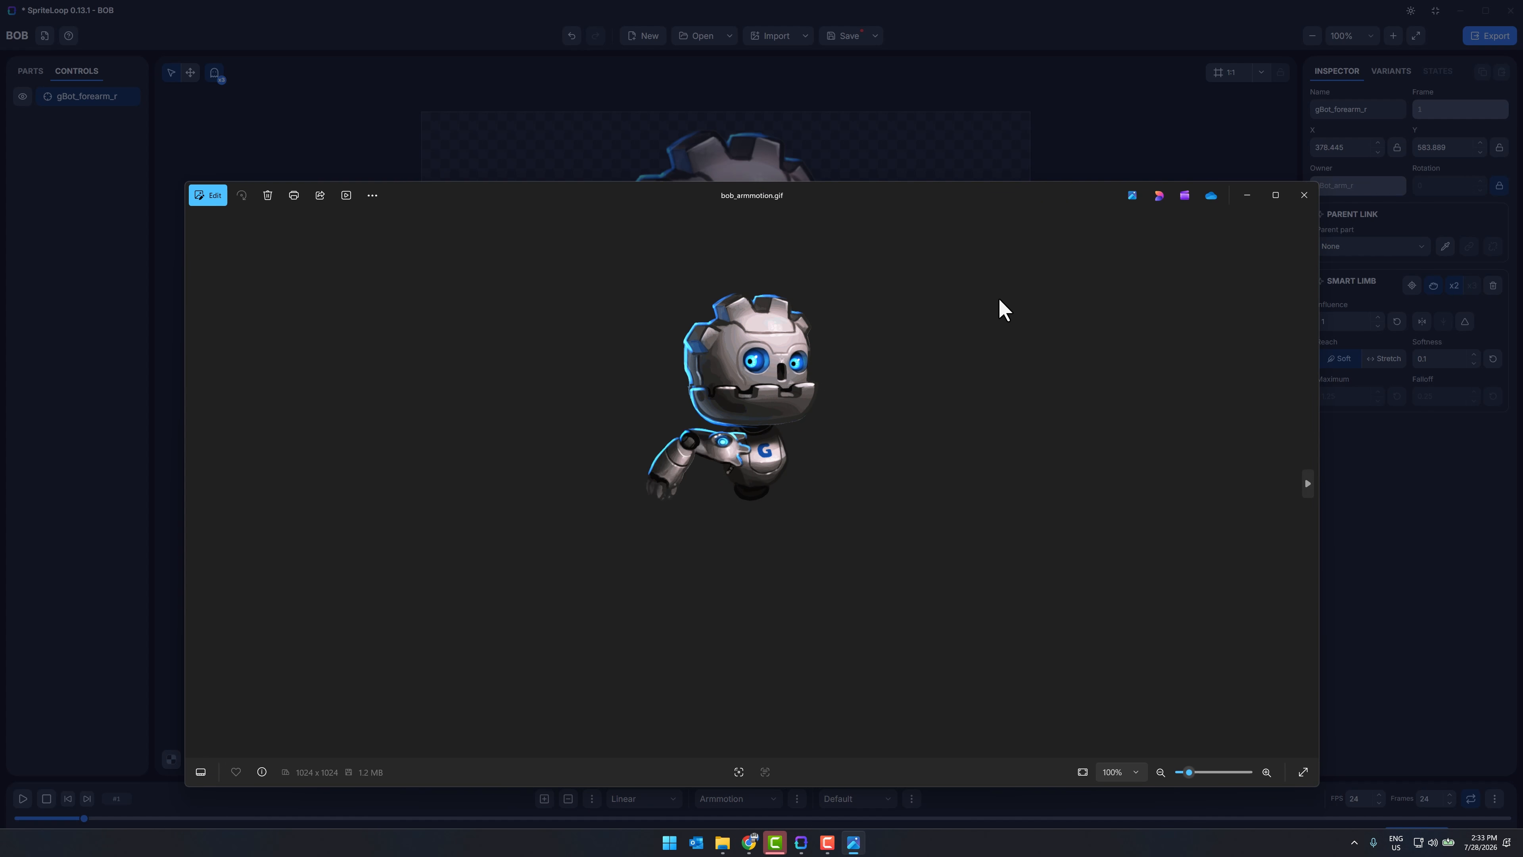
left_click(1304, 198)
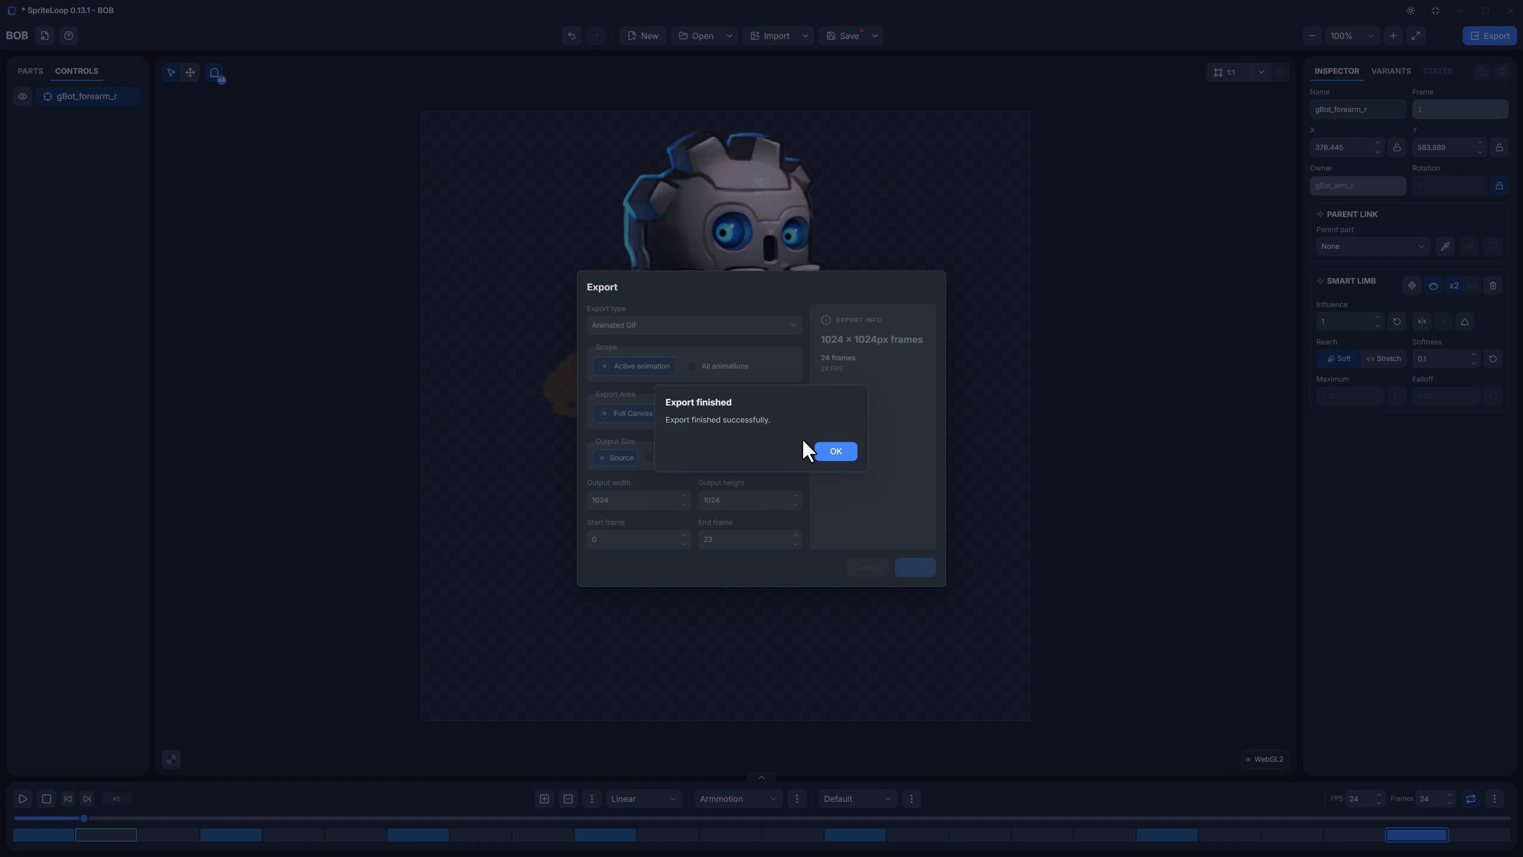
left_click(838, 453)
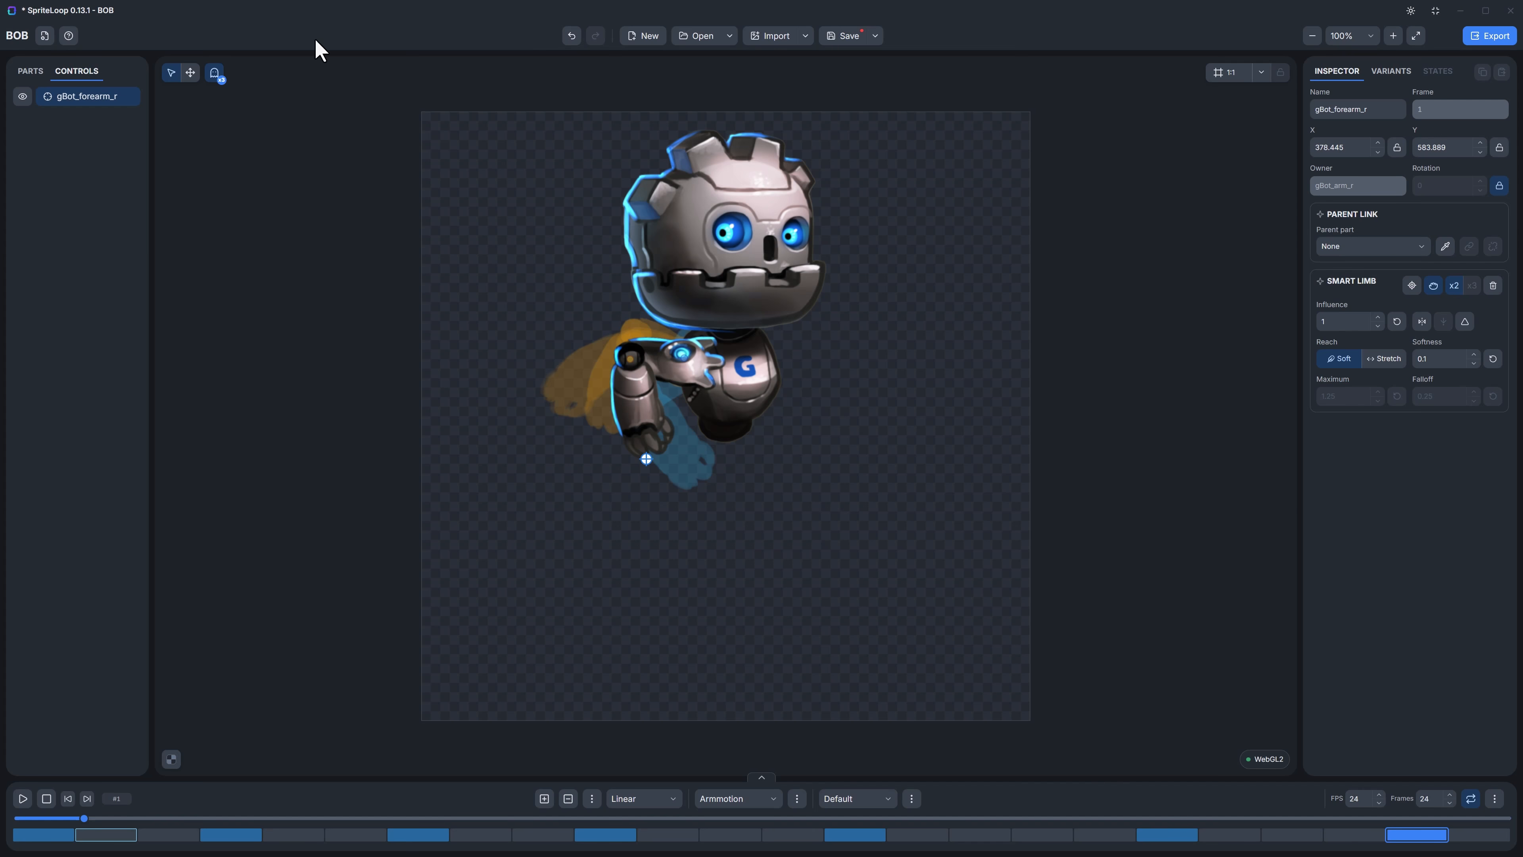
Step: Open the full-body robot project without saving the current changes, and set its Idle animation to 12 frames
left_click(701, 37)
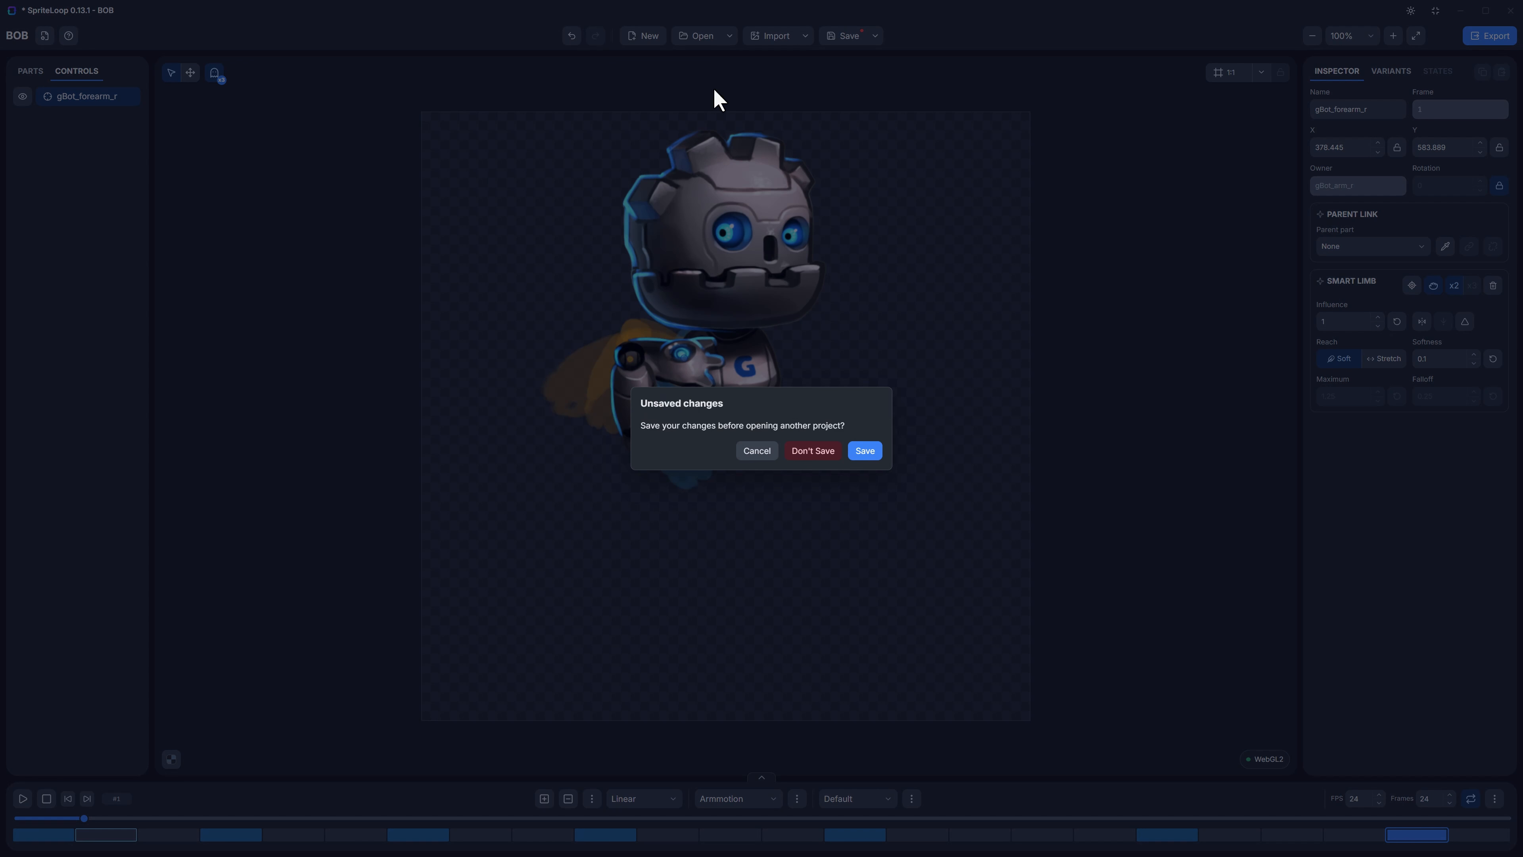
left_click(819, 458)
double_click(226, 103)
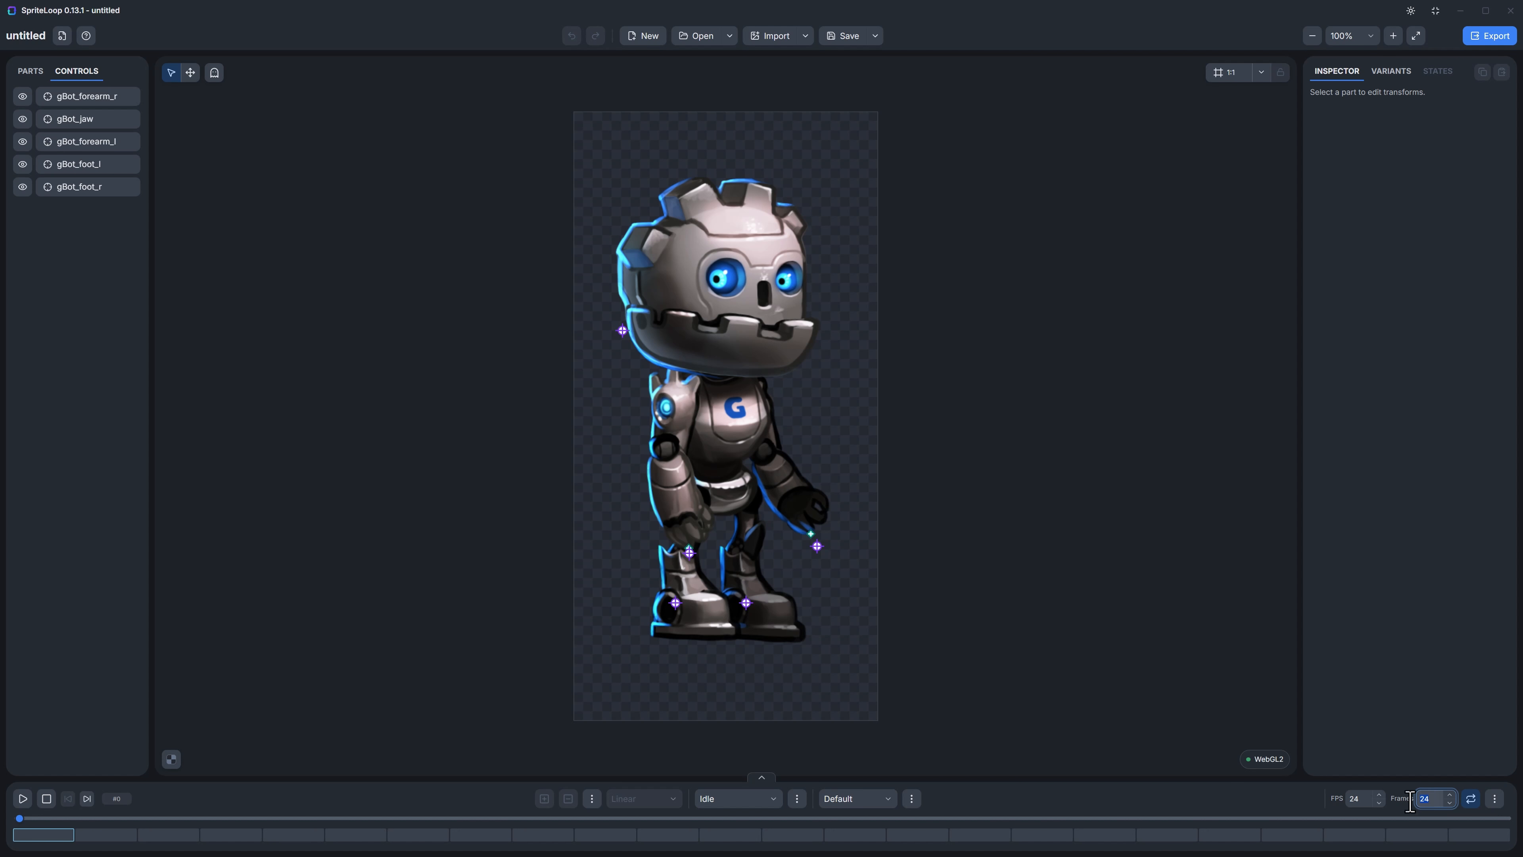
left_click(1467, 801)
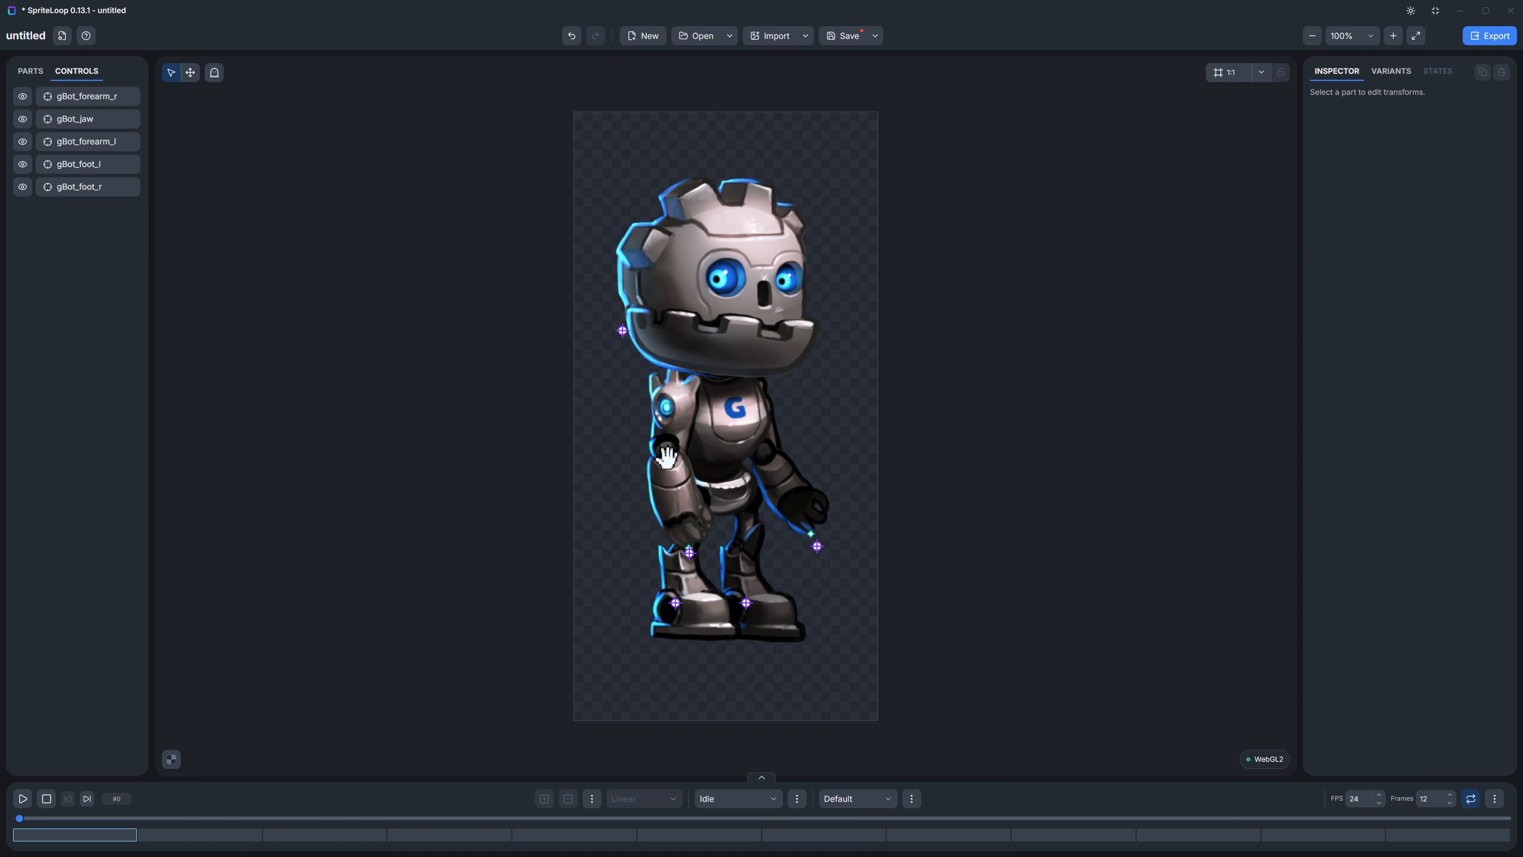
Step: Key the gBot_forearm_r control at about X 186, Y 740 on frame 0 and X 137, Y 708 on frame 4
left_click(689, 552)
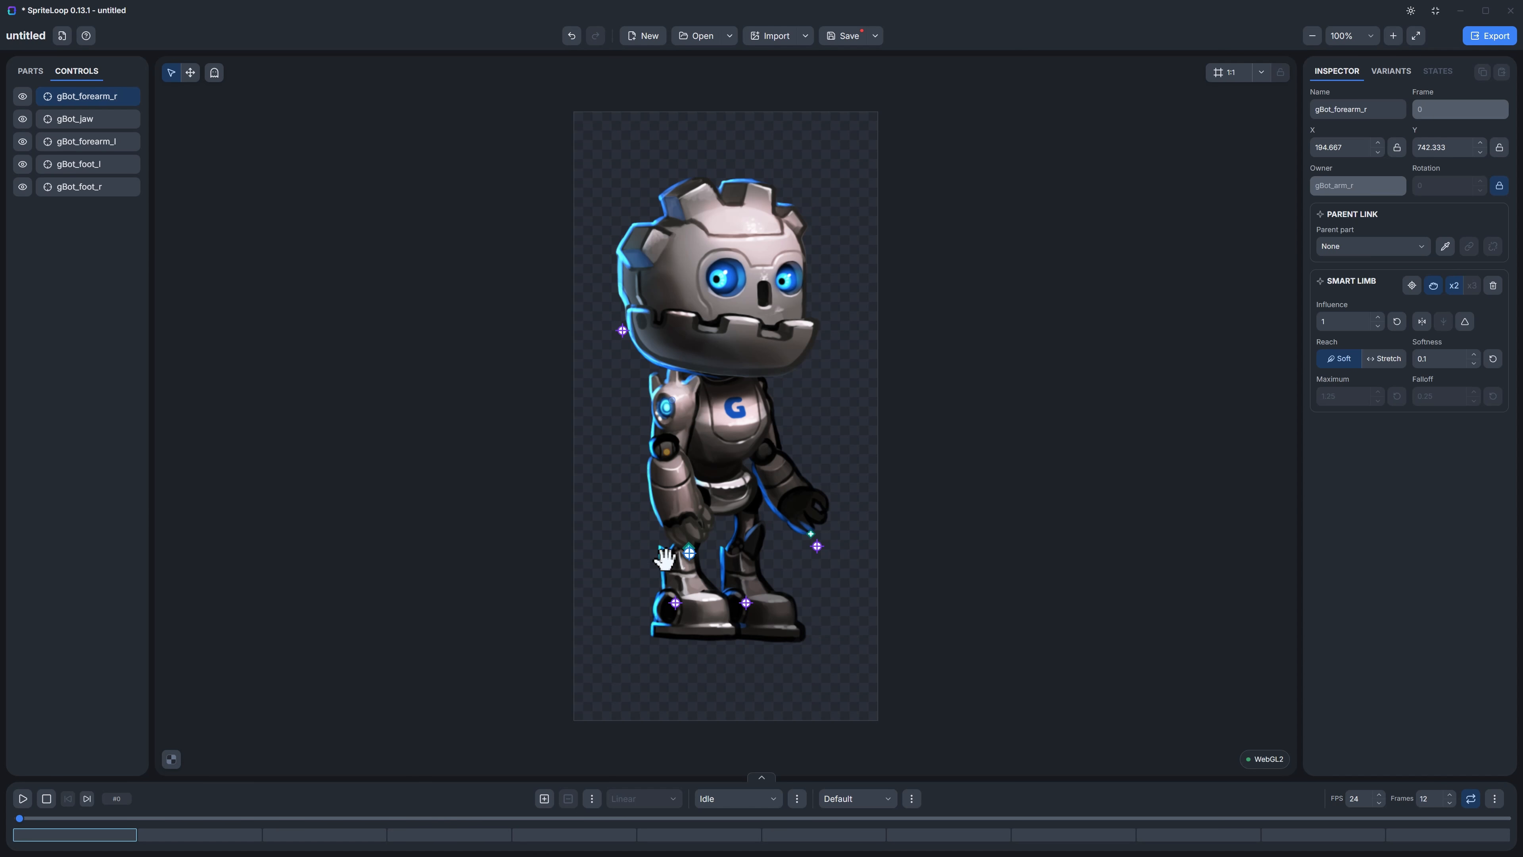
left_click_drag(683, 549, 680, 547)
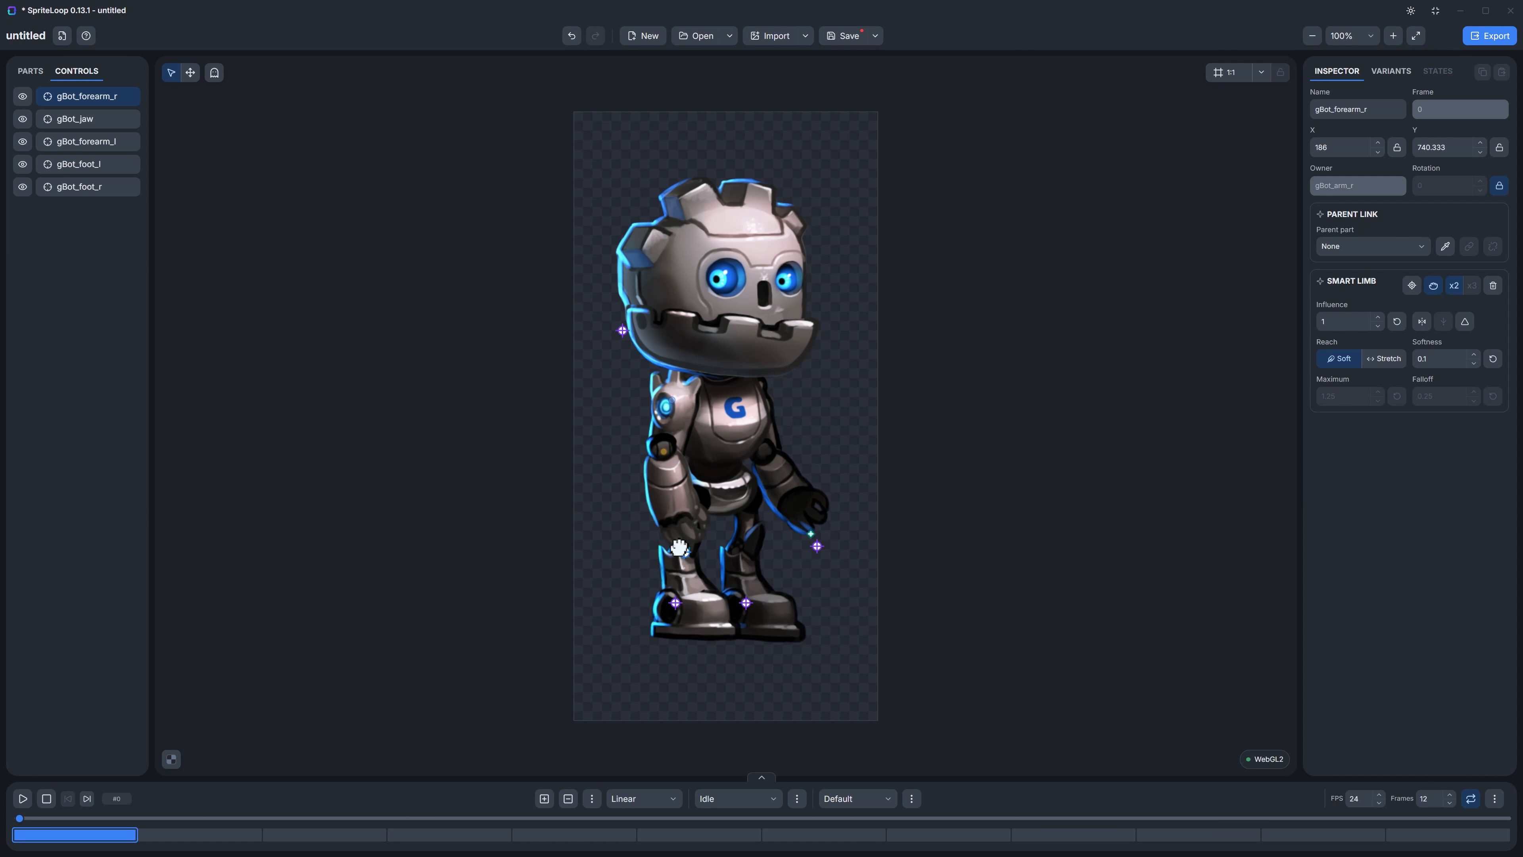
left_click(540, 835)
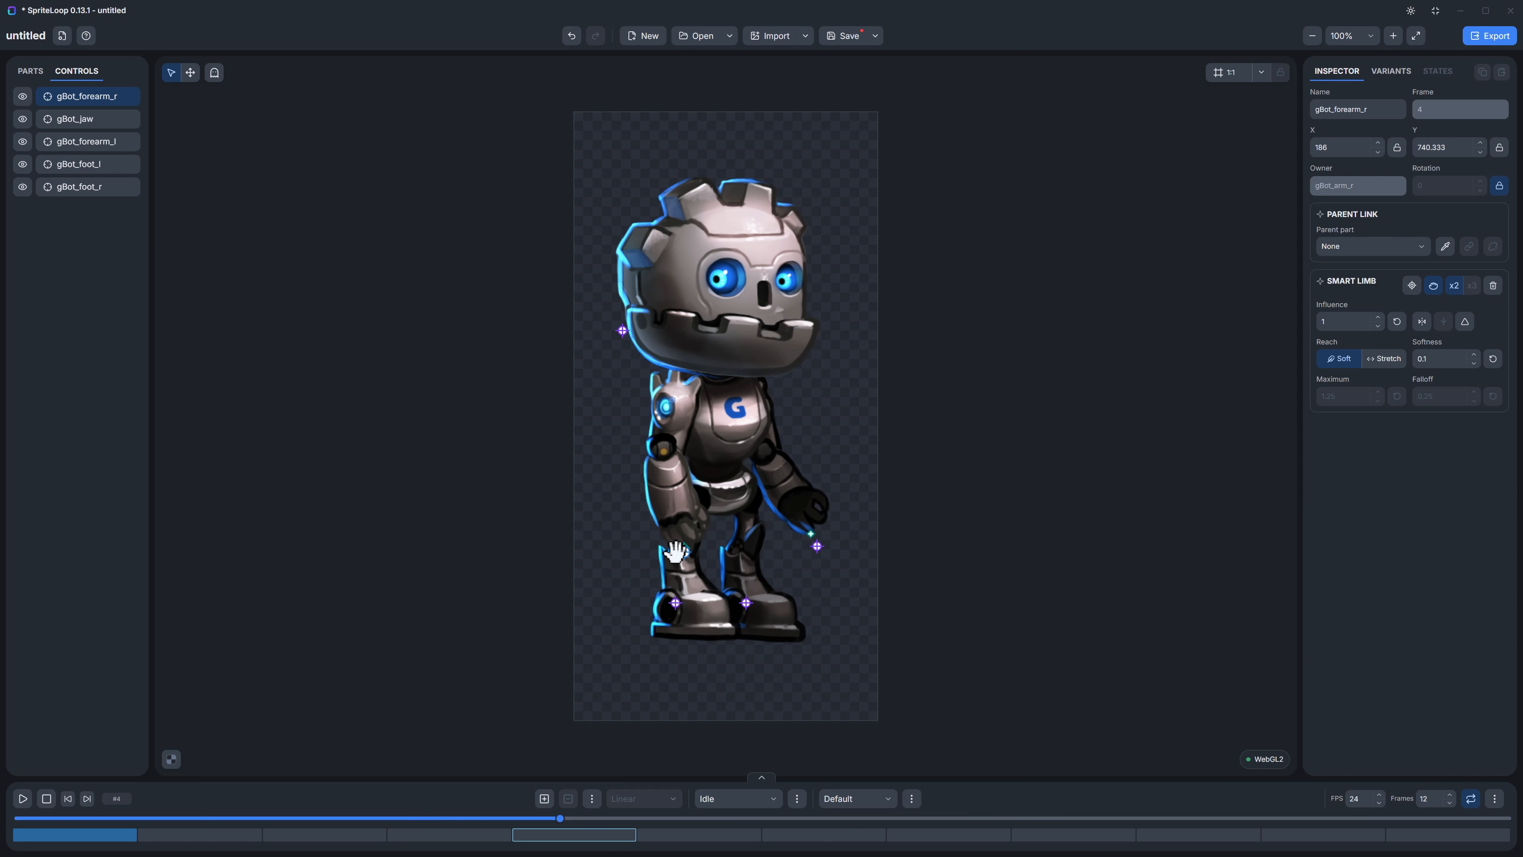
left_click_drag(679, 547, 655, 532)
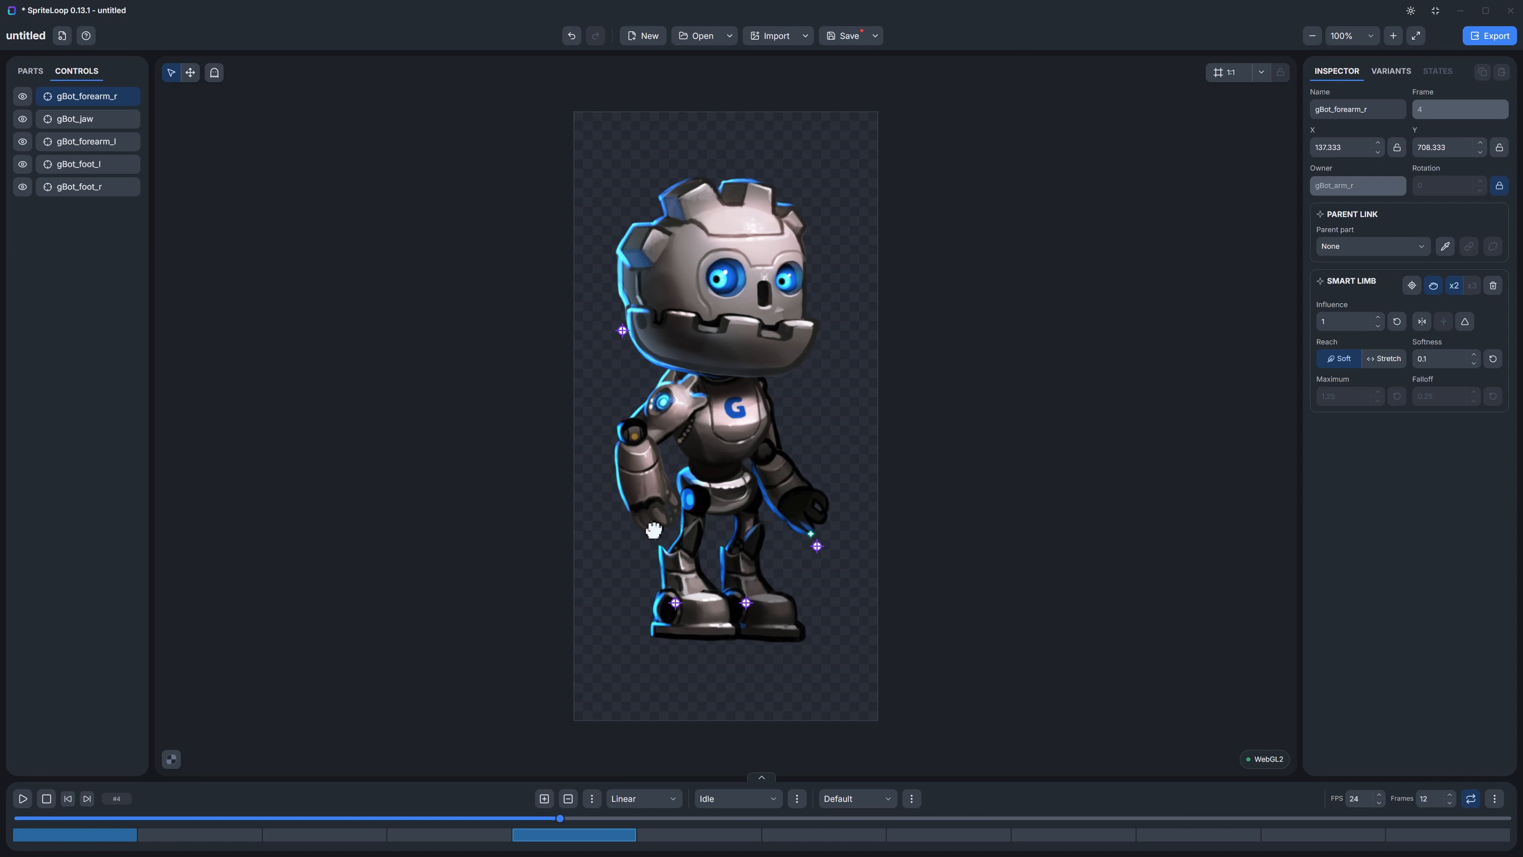
Step: At frame 4, key the head at about X 259, Y 163 and move the jaw control to about X 70, Y 390
left_click(746, 289)
left_click_drag(768, 239, 773, 235)
key("k")
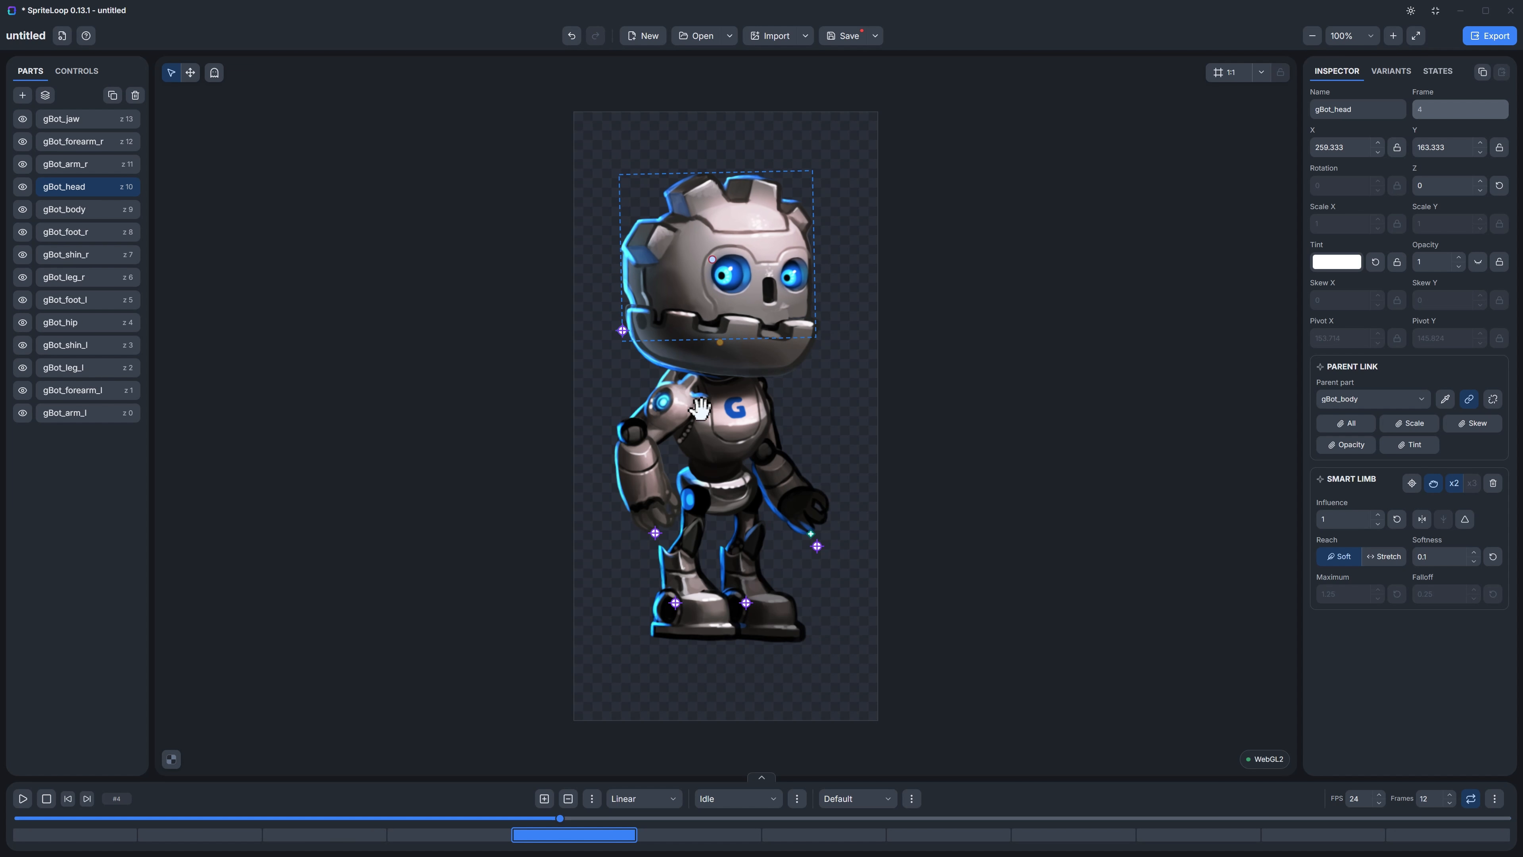
left_click_drag(620, 331, 626, 327)
left_click_drag(628, 336, 612, 346)
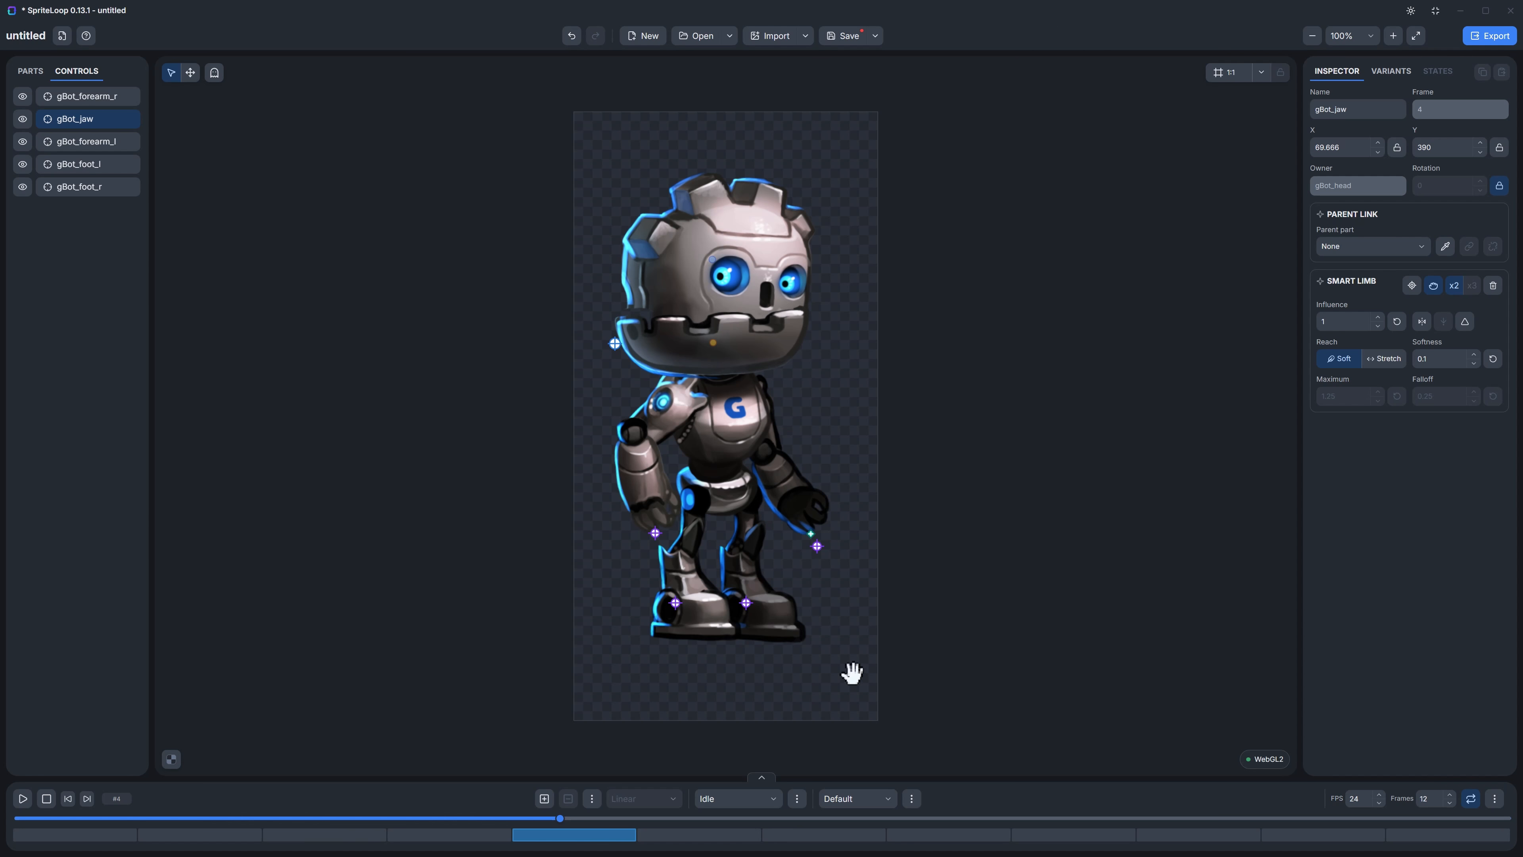
Step: At frame 8, move the jaw control to about X 85, Y 363 and raise the gBot_forearm_l control to about X 495, Y 554
left_click(1056, 834)
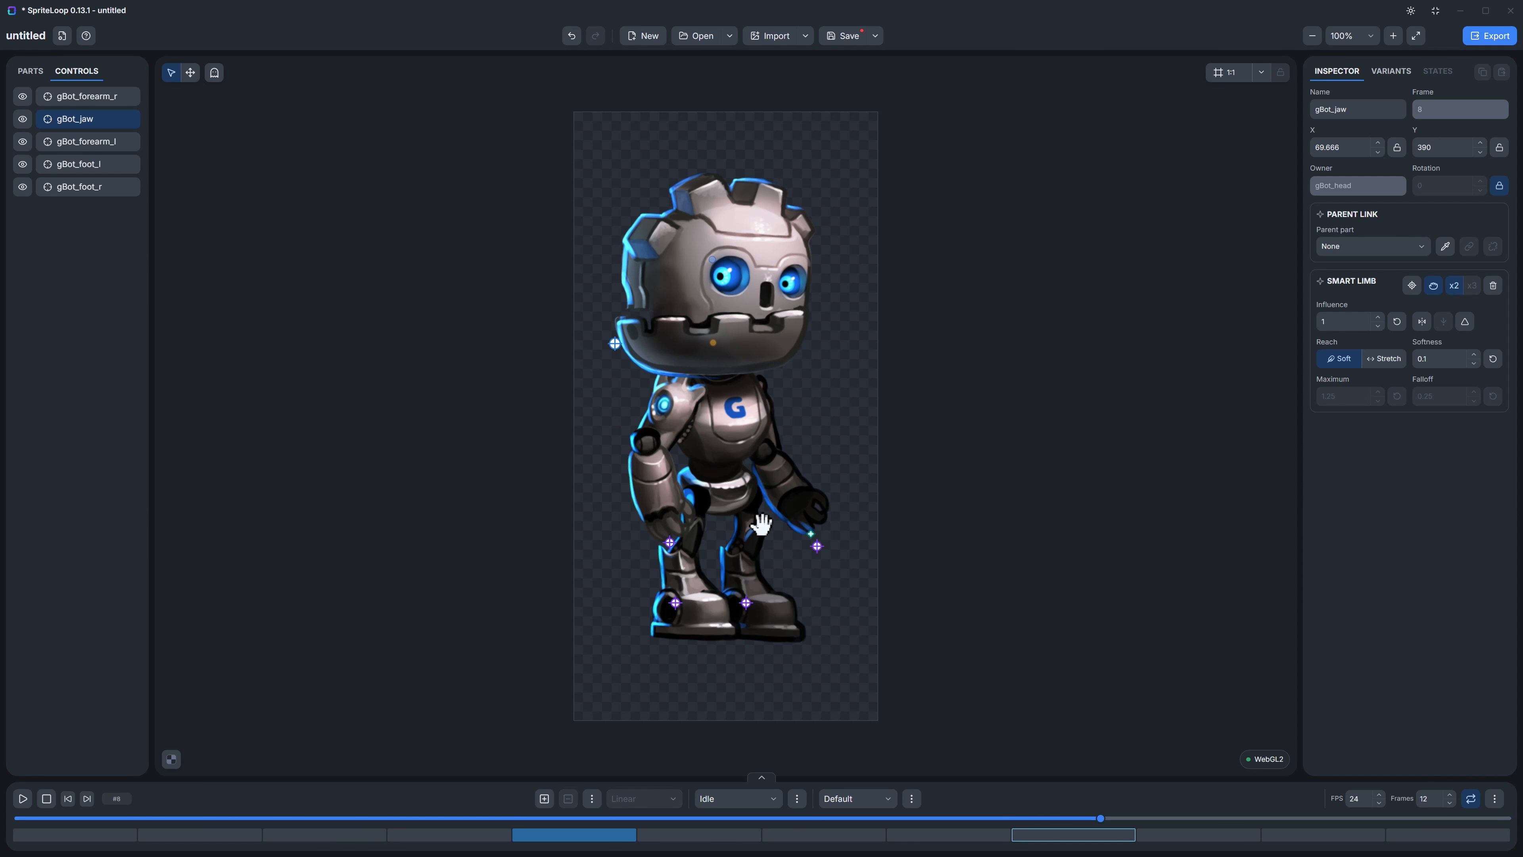
left_click(705, 353)
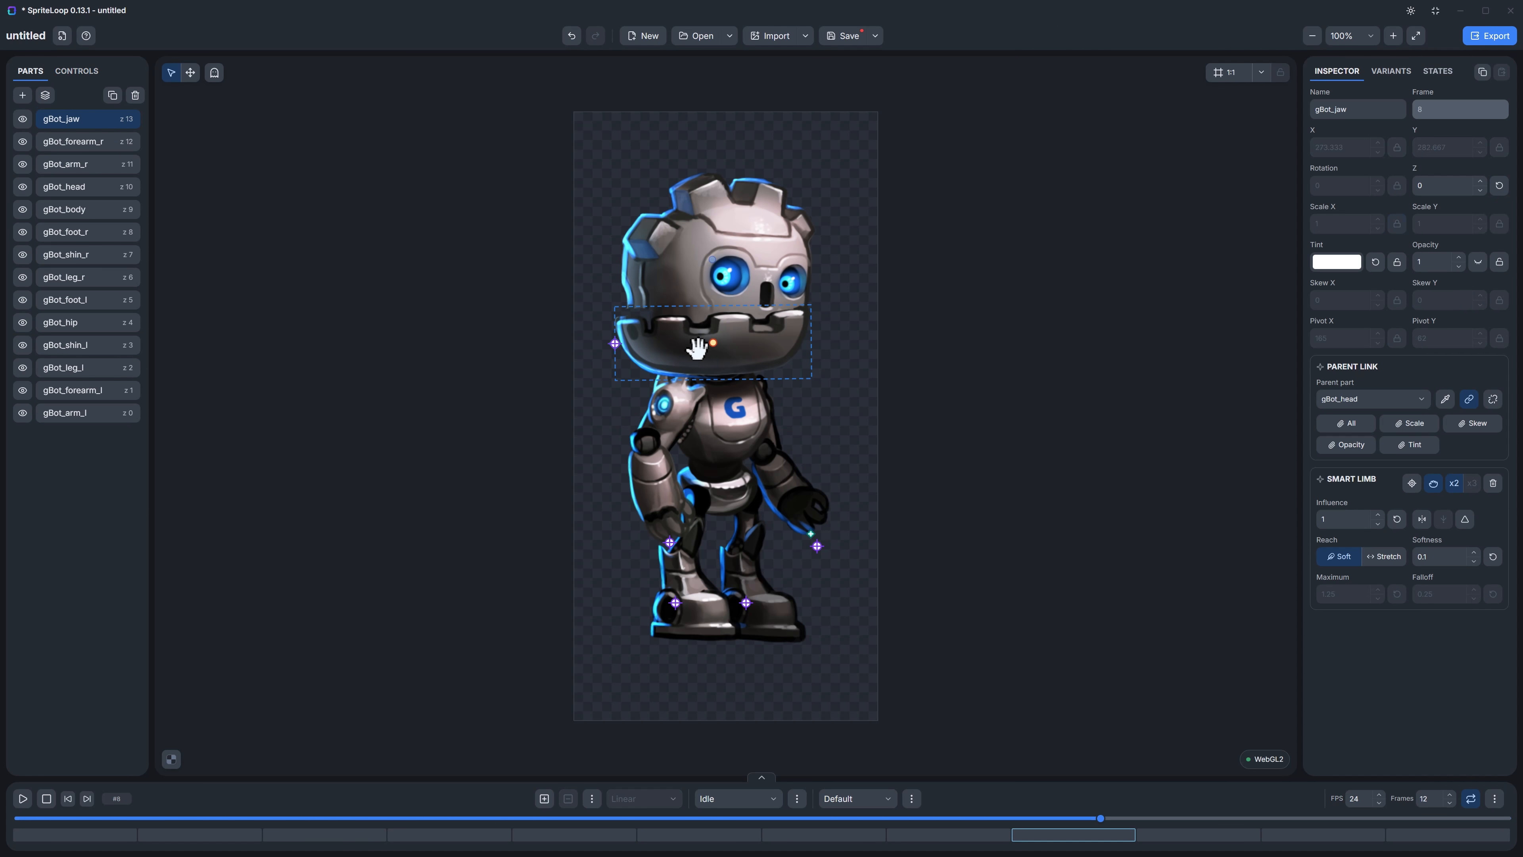
left_click_drag(714, 347, 623, 327)
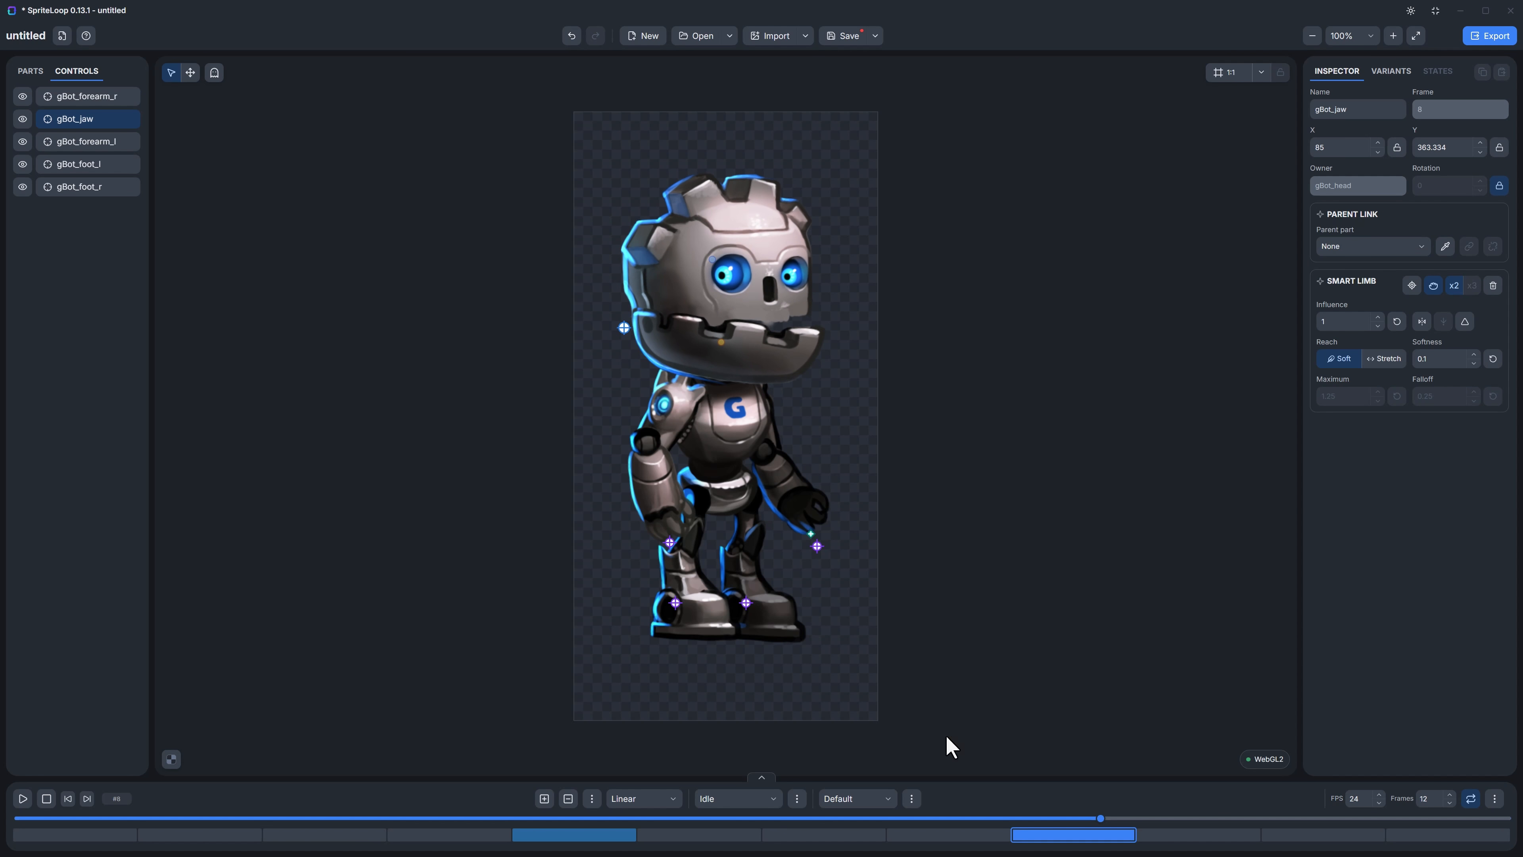
left_click(811, 529)
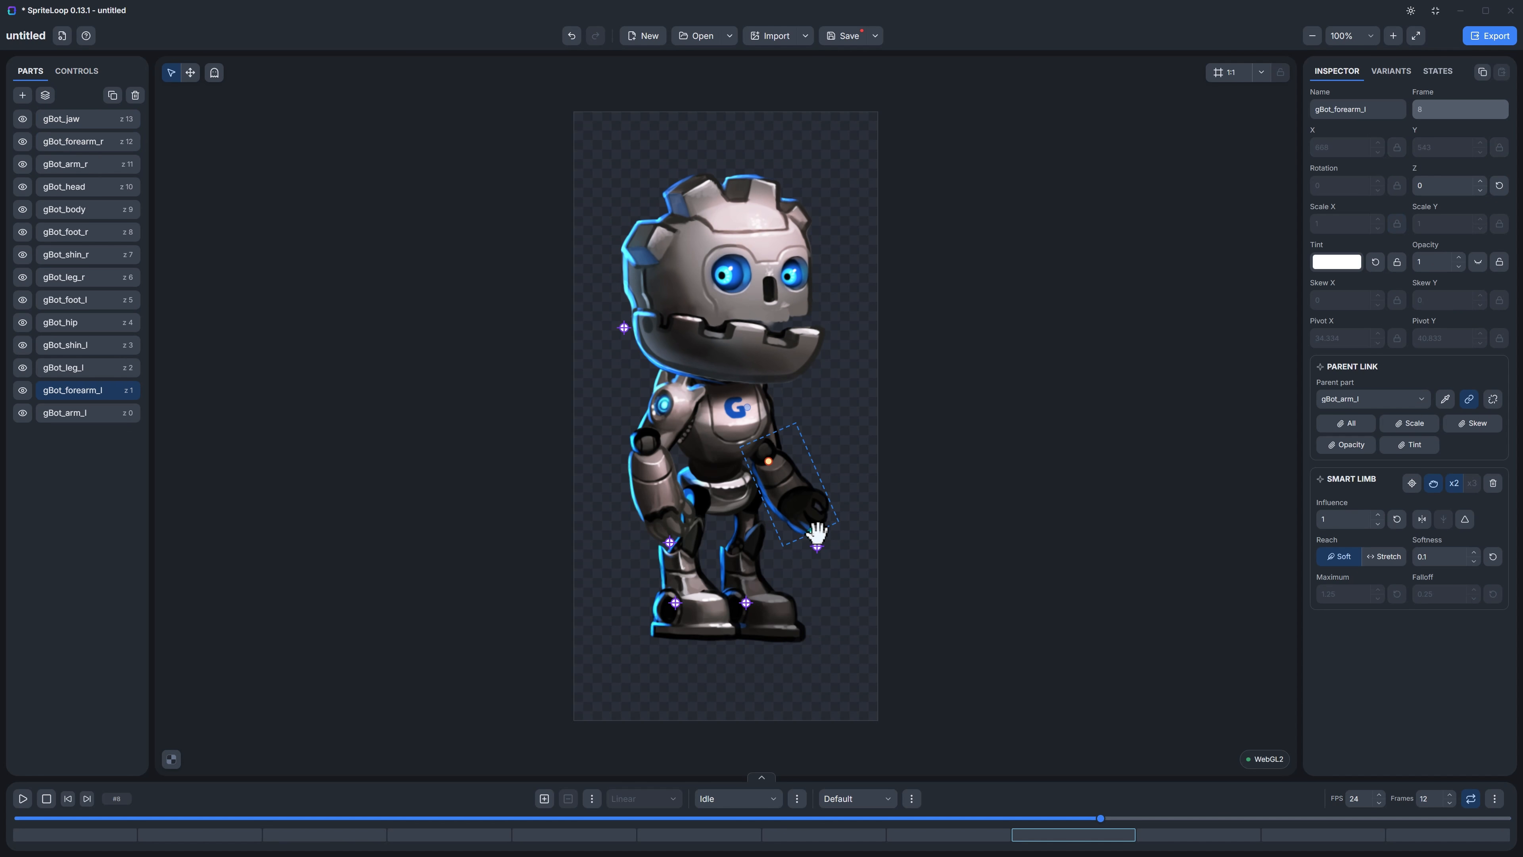
left_click_drag(816, 543, 877, 454)
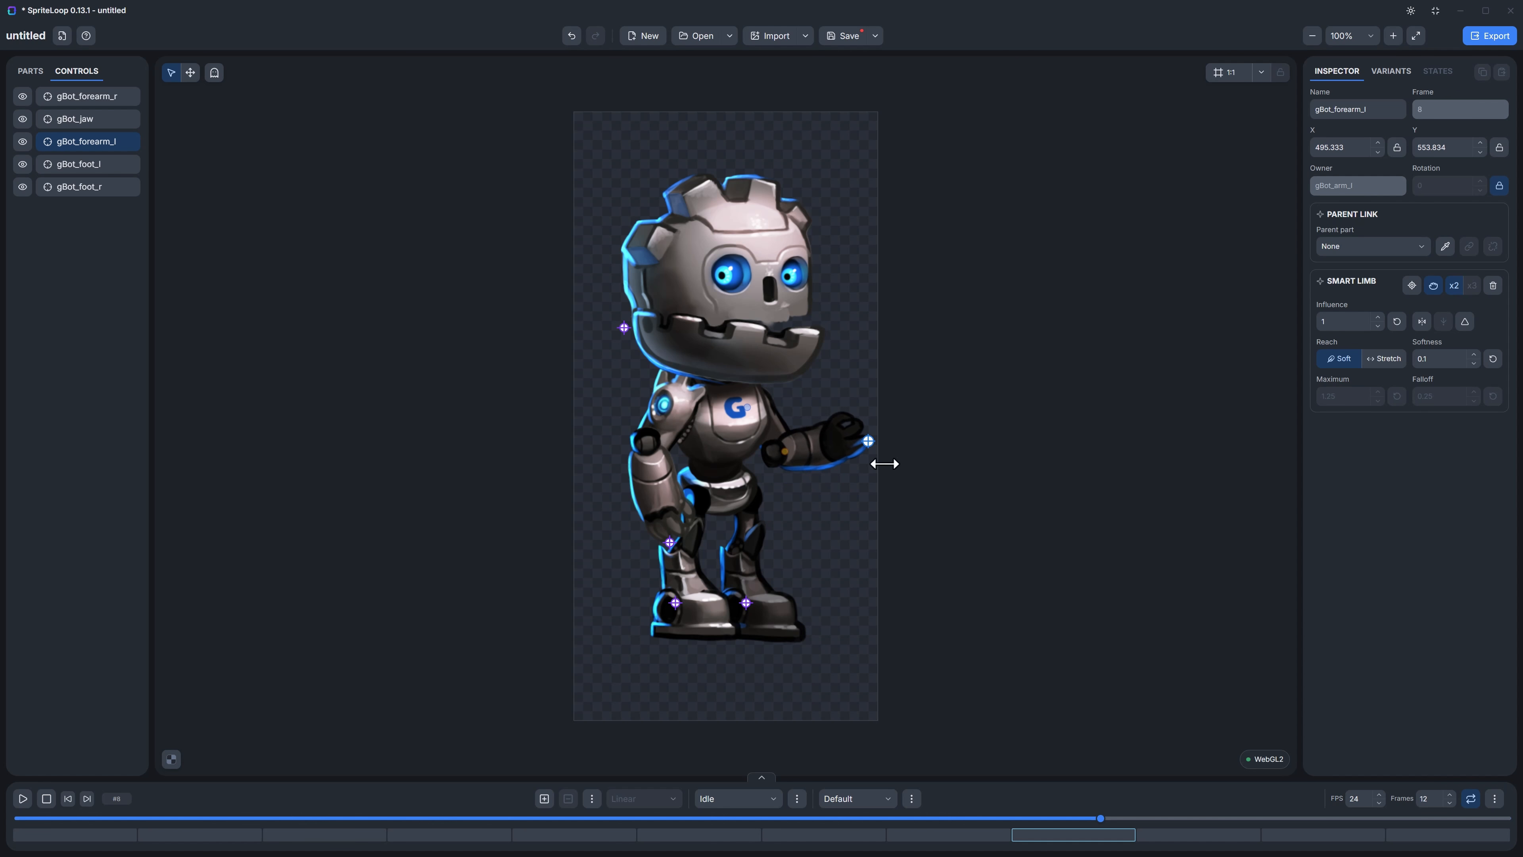
Step: Play back the Idle animation and view the variants and states of gBot_arm_r and the states of gBot_jaw
key("space")
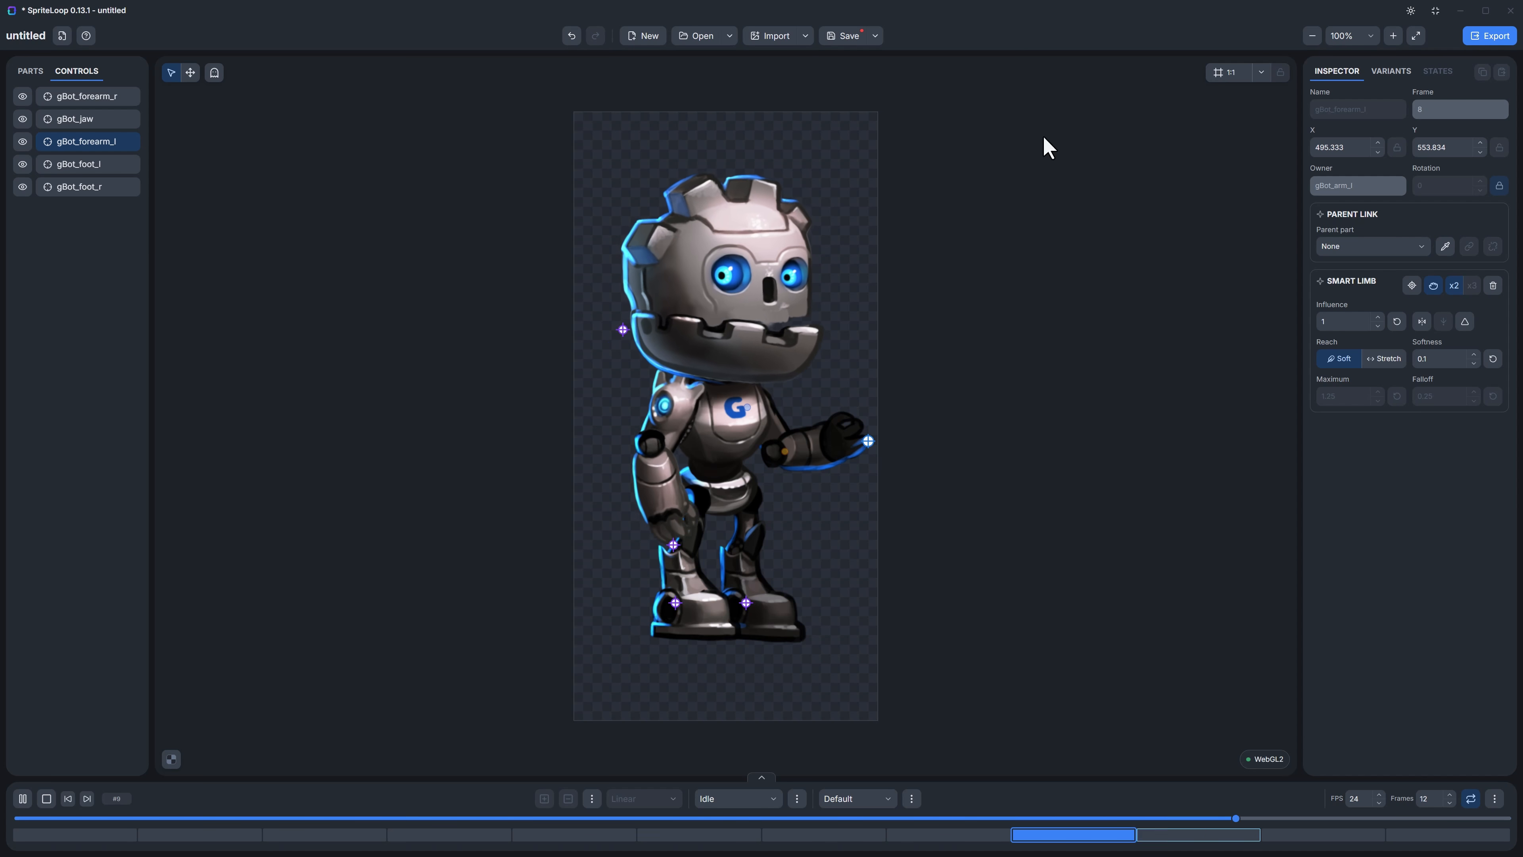
left_click(1393, 77)
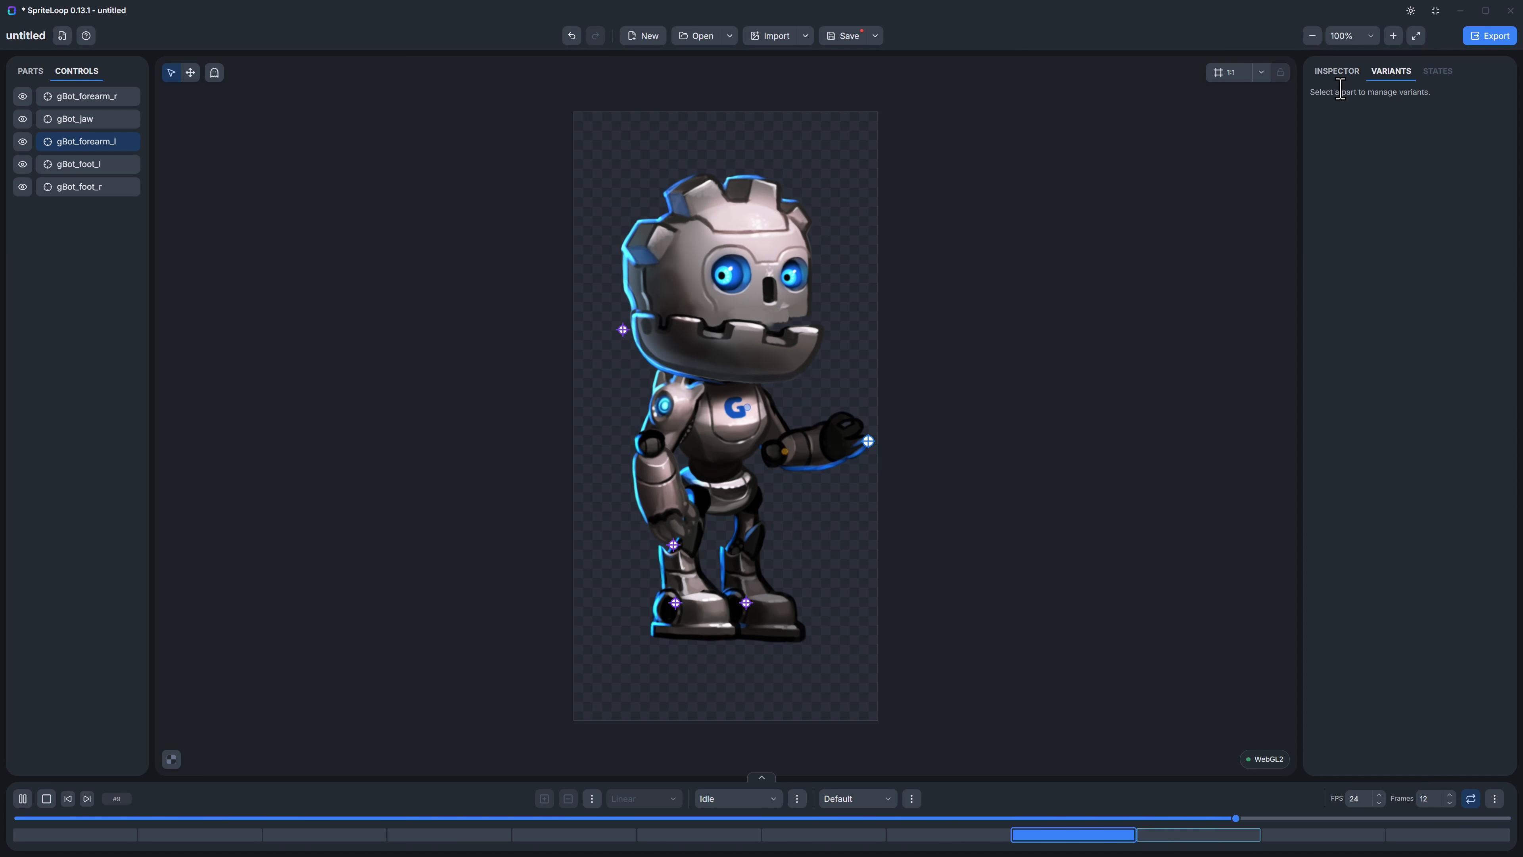
left_click(686, 415)
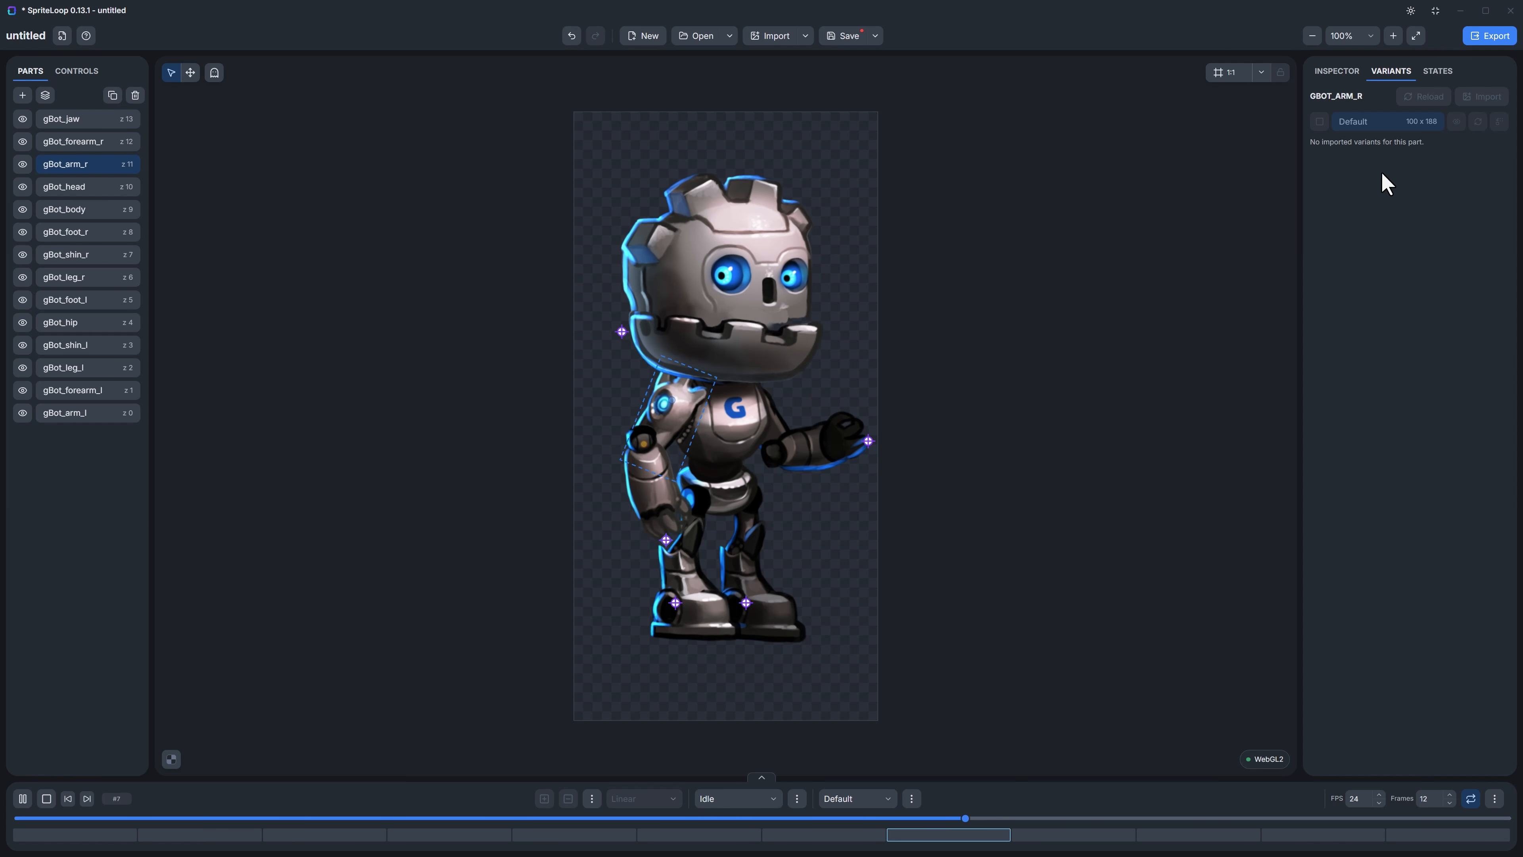
left_click(1437, 73)
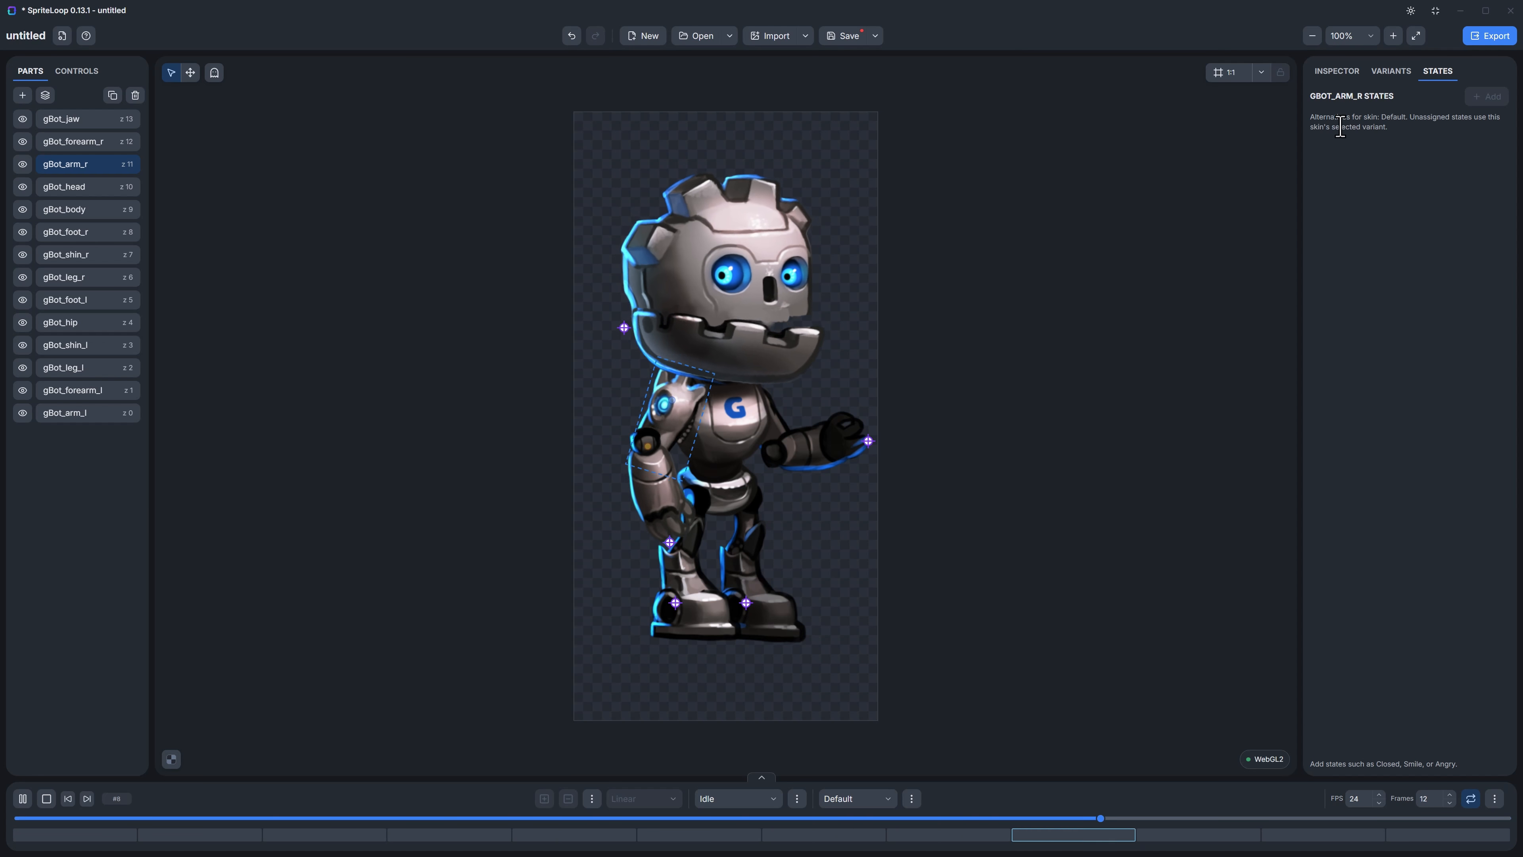
left_click(778, 327)
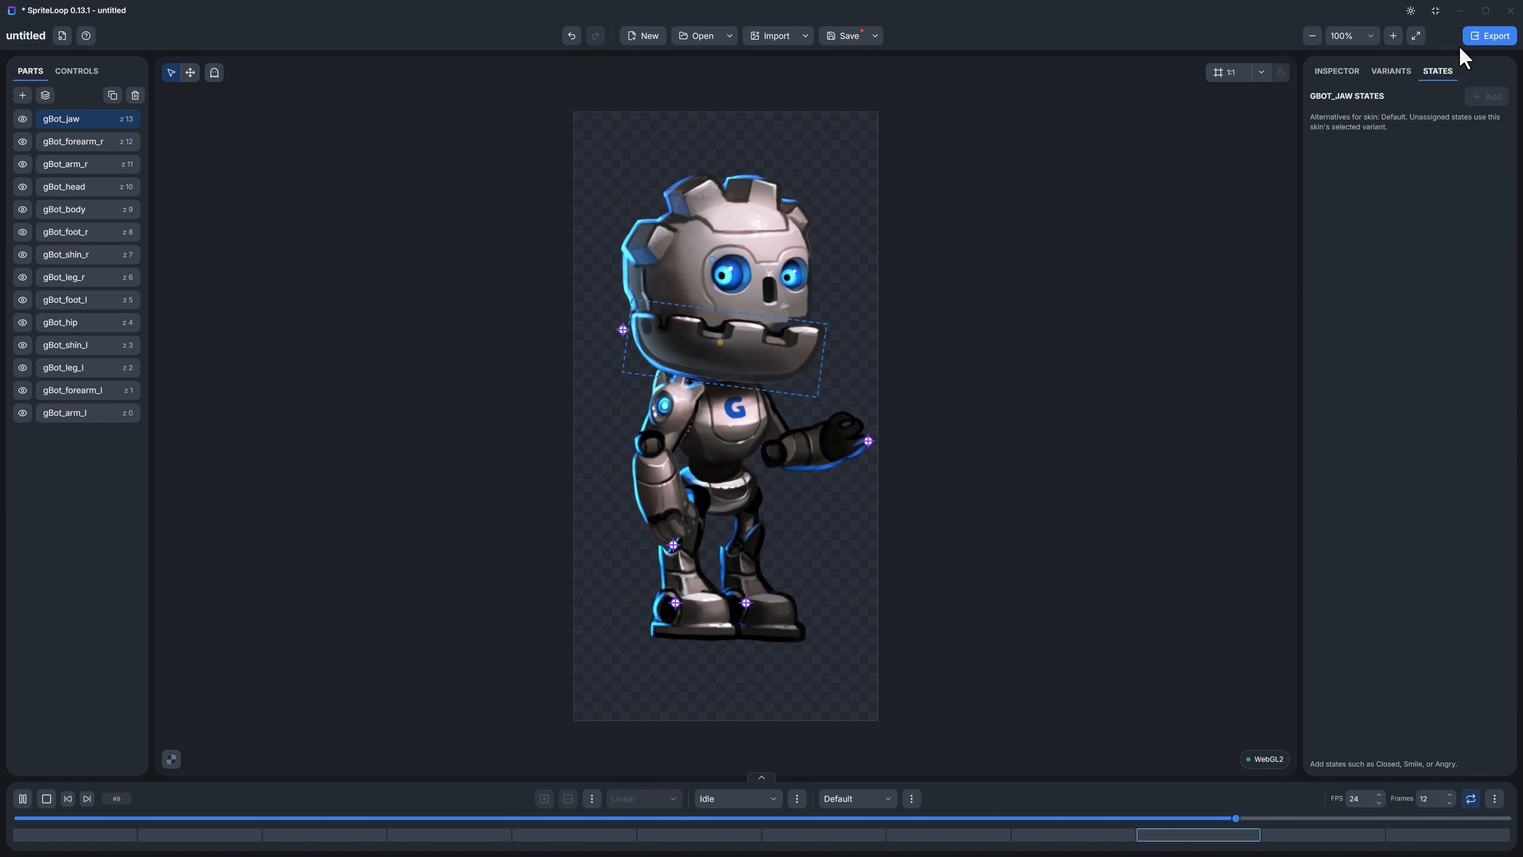
Step: View the available export types for the Idle animation and close the export settings without exporting
left_click(1473, 38)
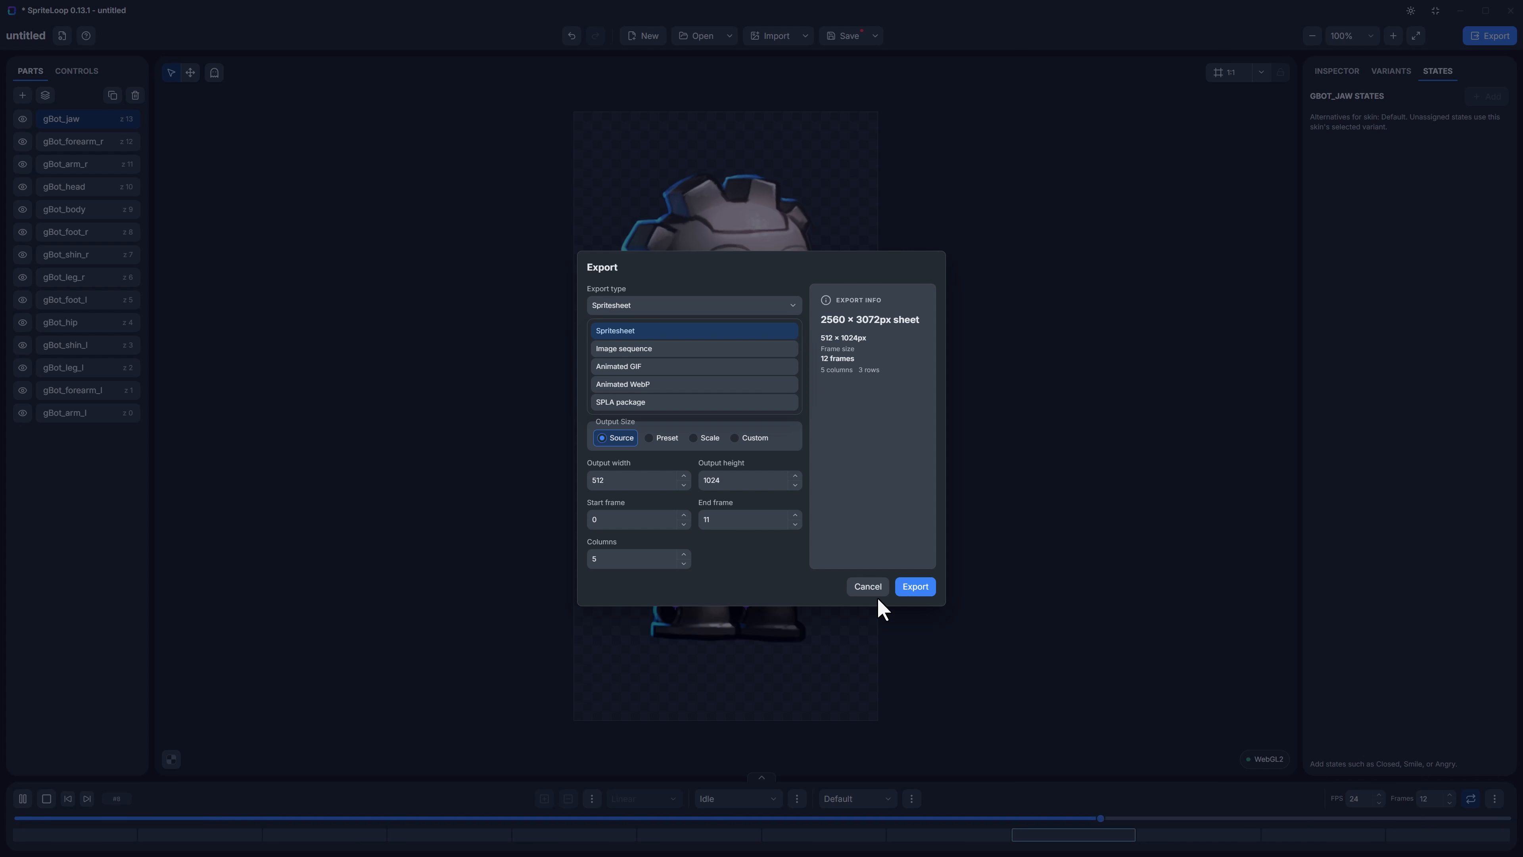
left_click(868, 586)
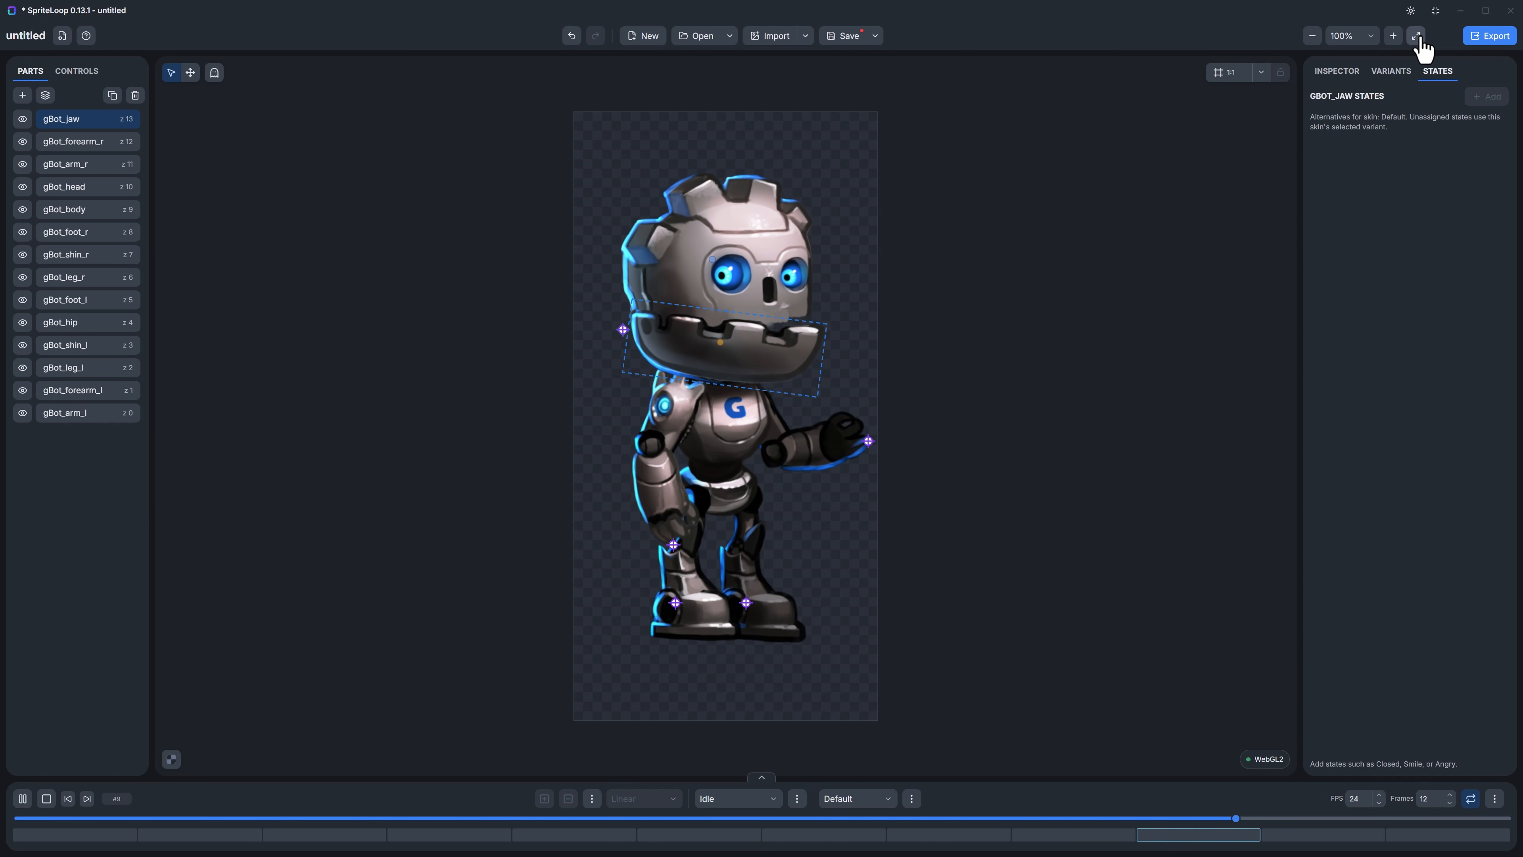
Step: Leave full-screen mode, and preview the light theme before returning to the dark theme
left_click(1433, 14)
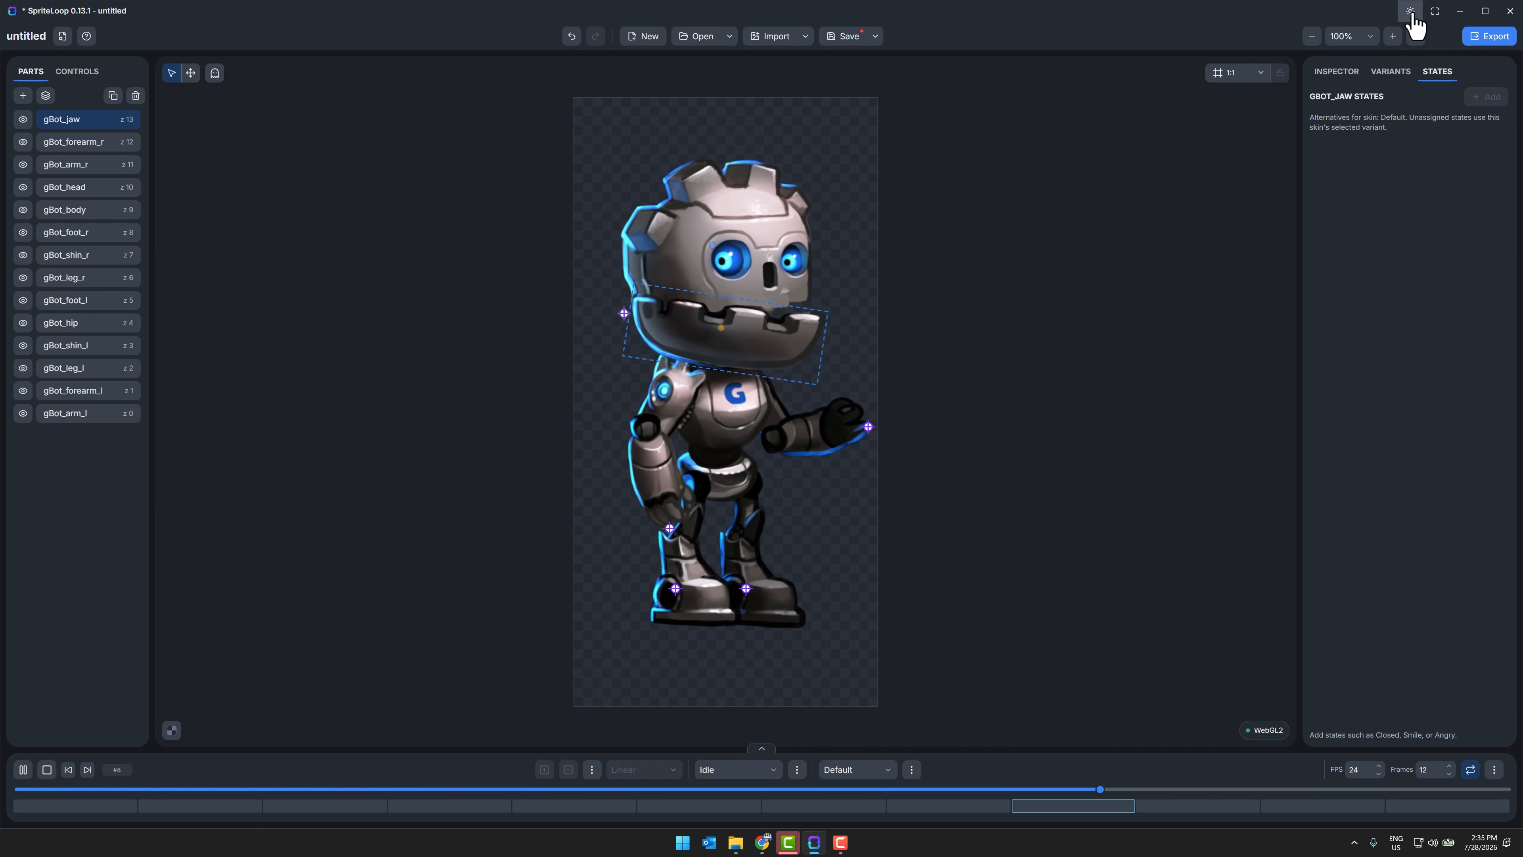
left_click(1411, 13)
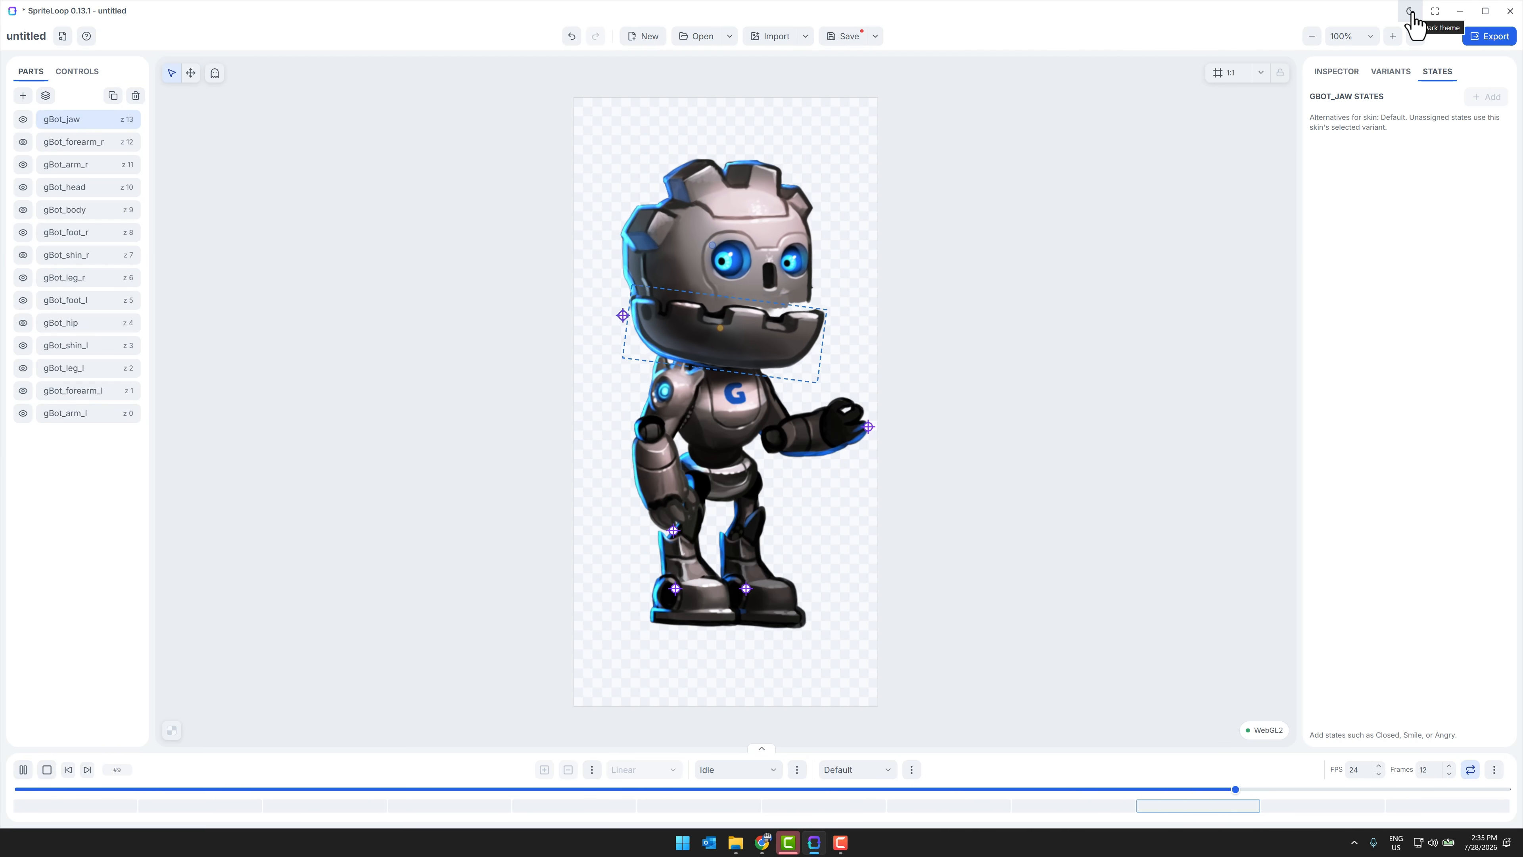
left_click(1411, 13)
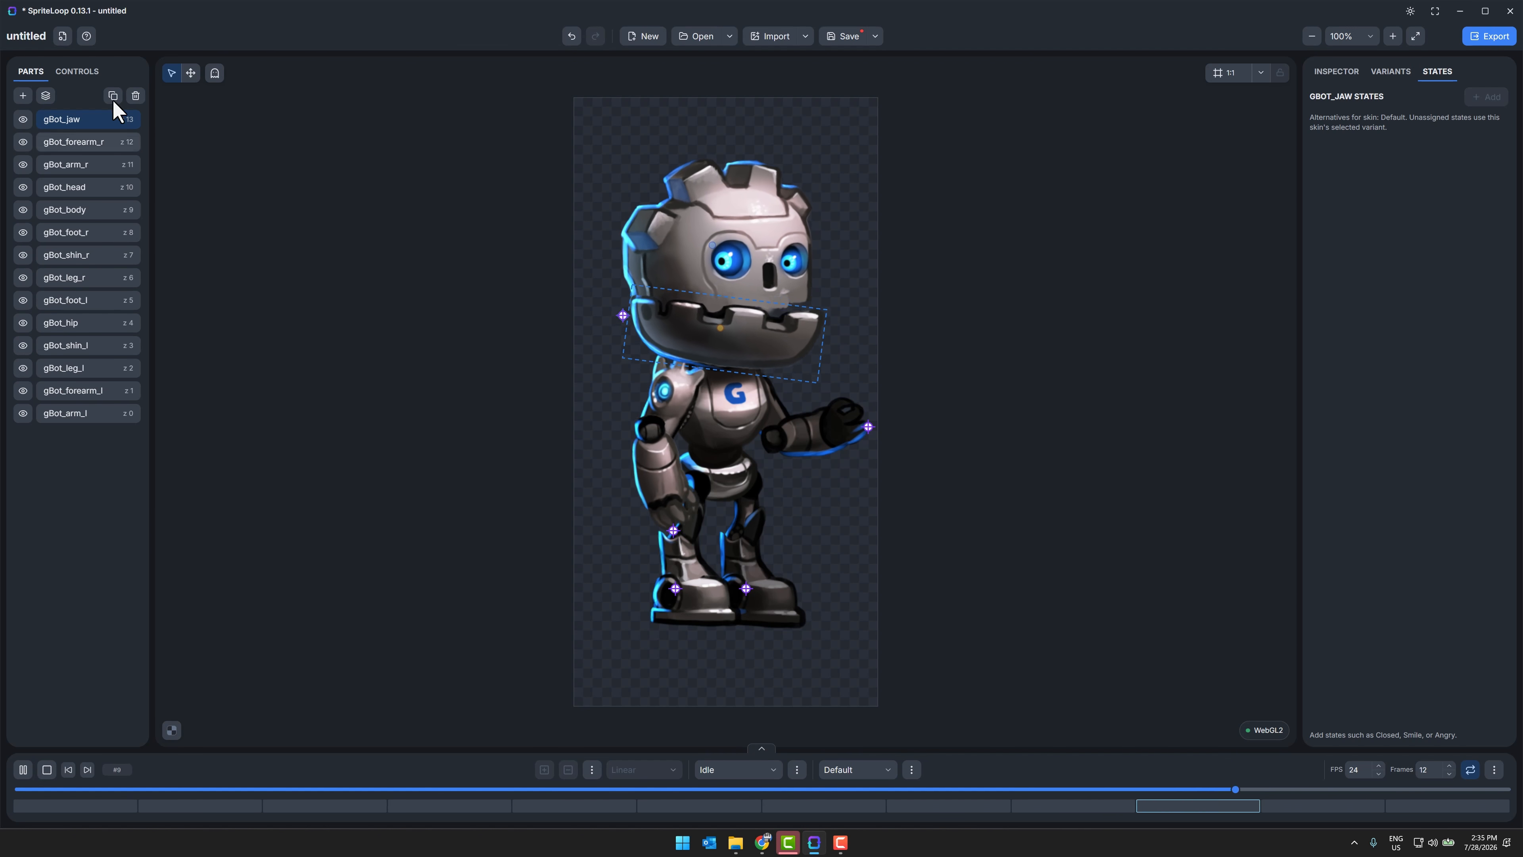
Step: Look through the help's keyboard shortcuts and graphics diagnostics, and close it
left_click(87, 36)
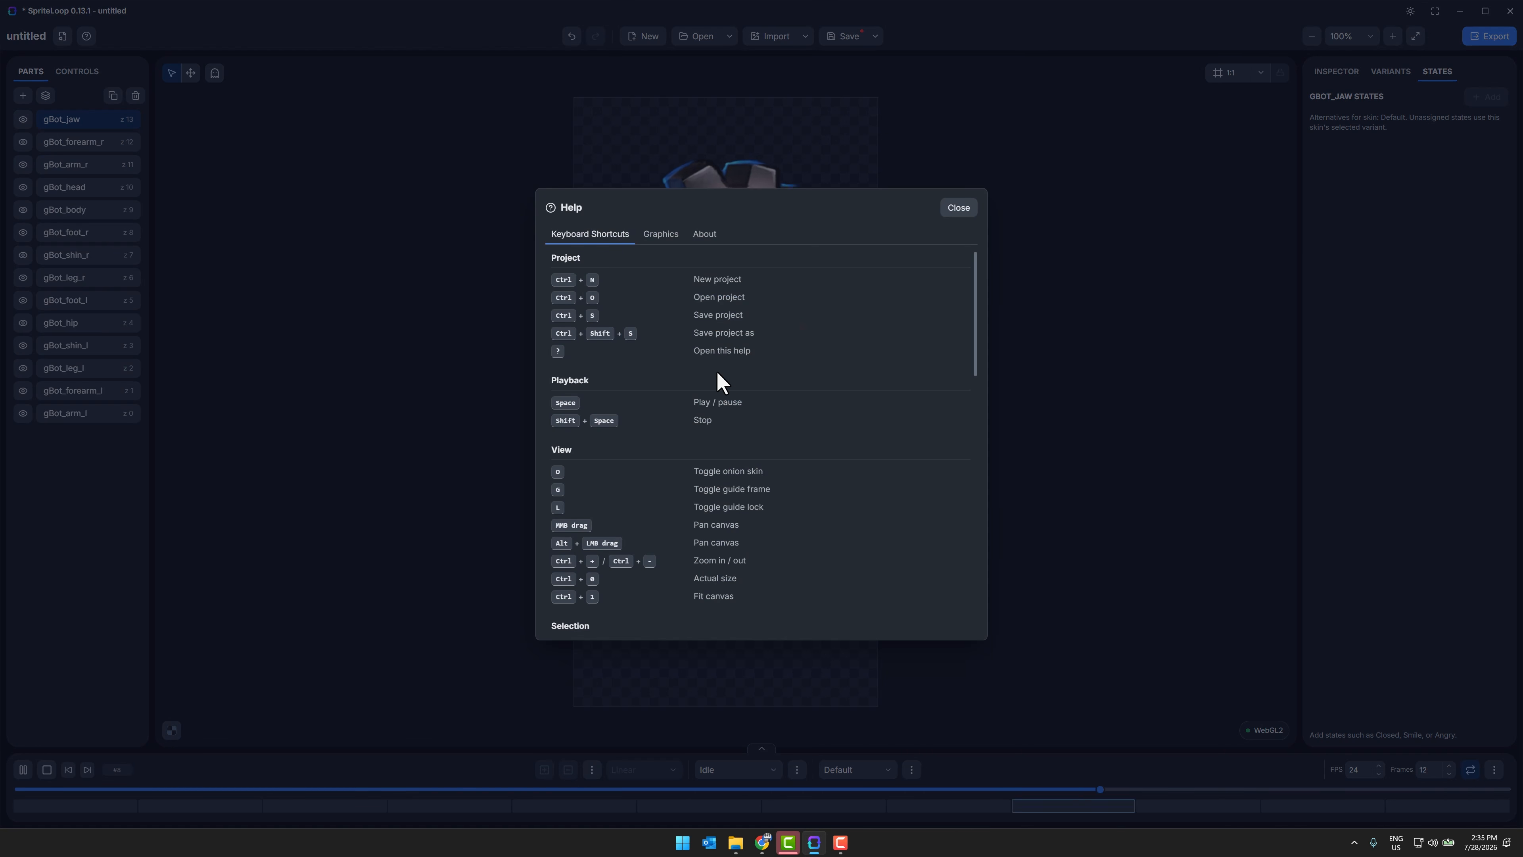
scroll(714, 336, "down", 10)
scroll(701, 297, "up", 10)
left_click(662, 236)
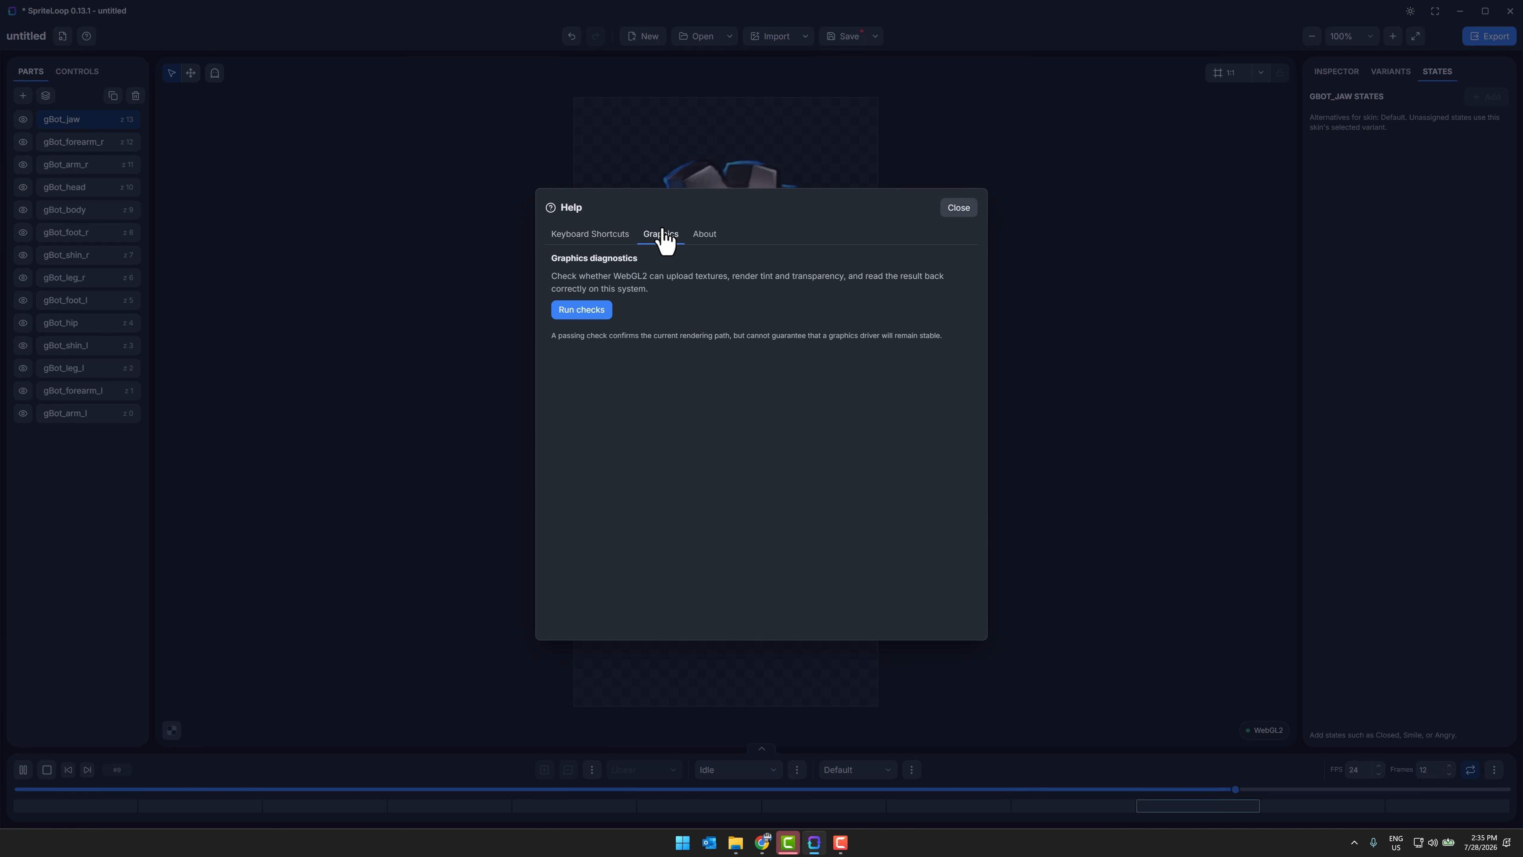
left_click(960, 211)
Step: Try the Canvas 2D renderer and return to WebGL2
left_click(1268, 733)
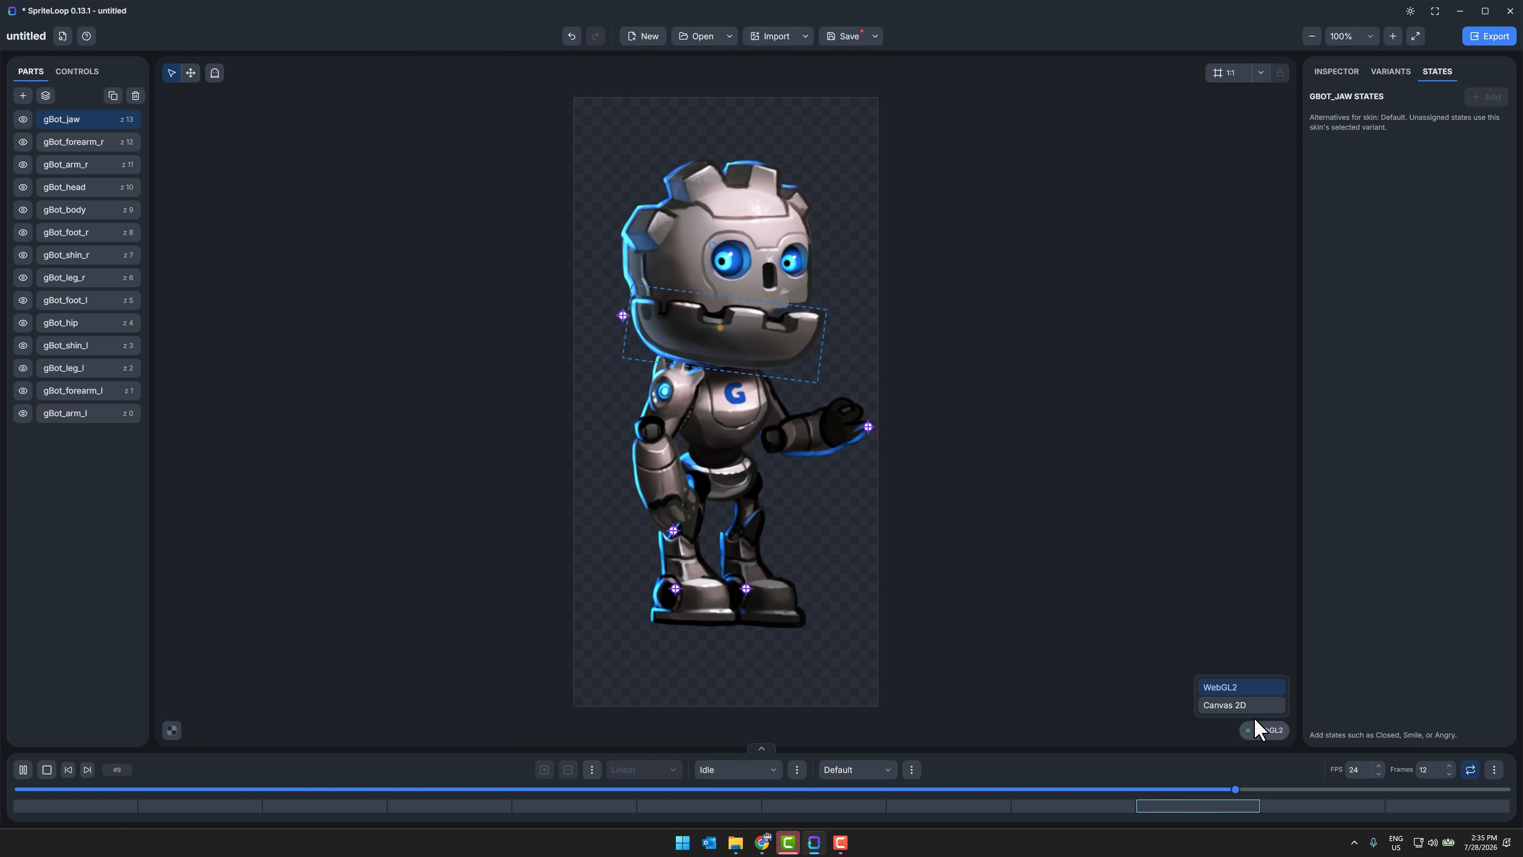
left_click(1238, 707)
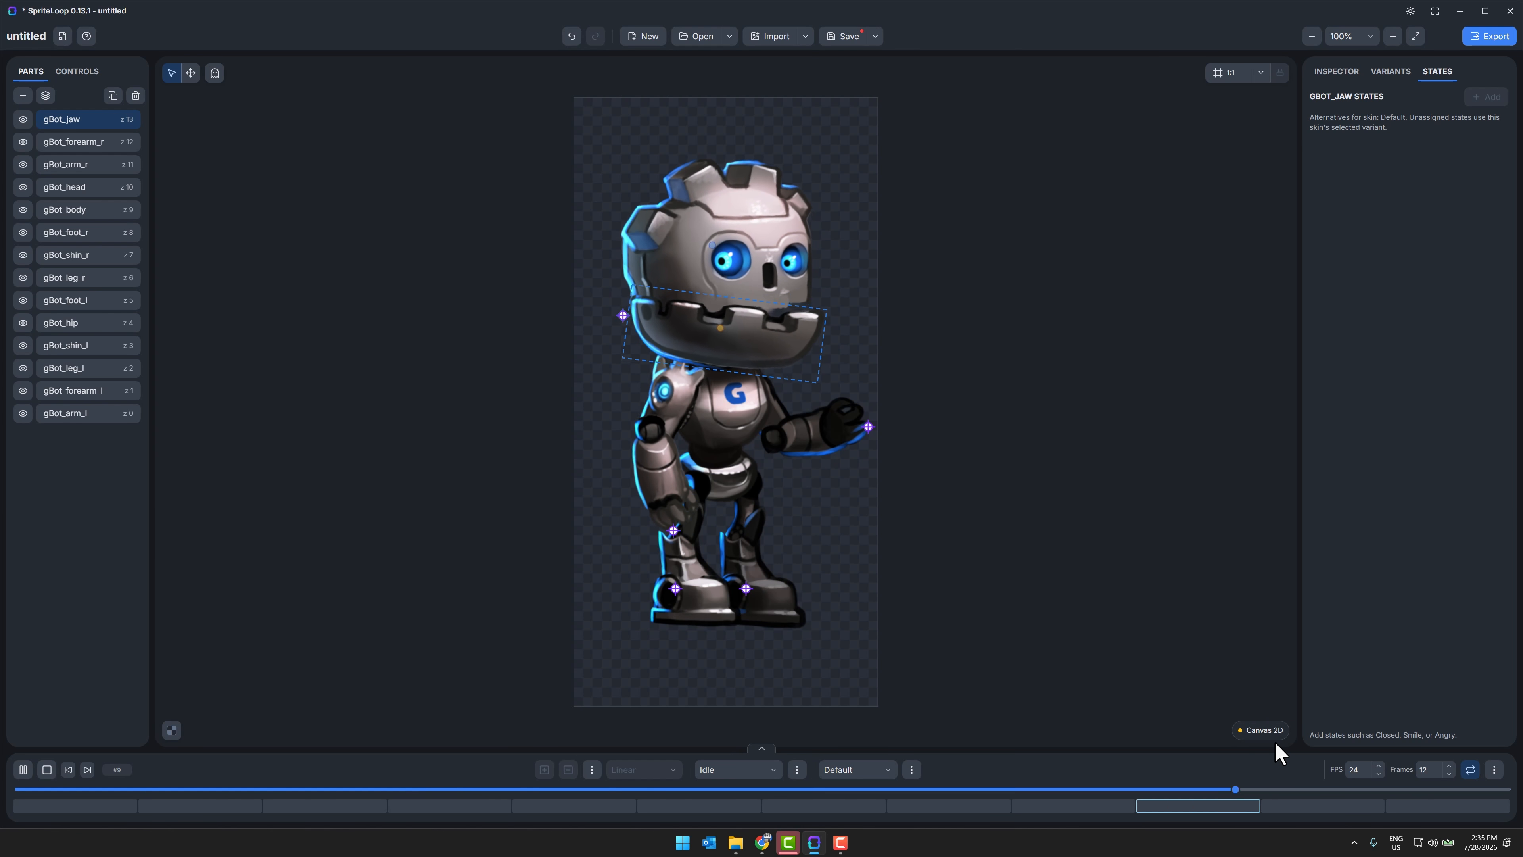
left_click(1259, 729)
left_click(1258, 689)
Step: Create a new animation named Animation 2 and switch back to the Idle animation
left_click(773, 770)
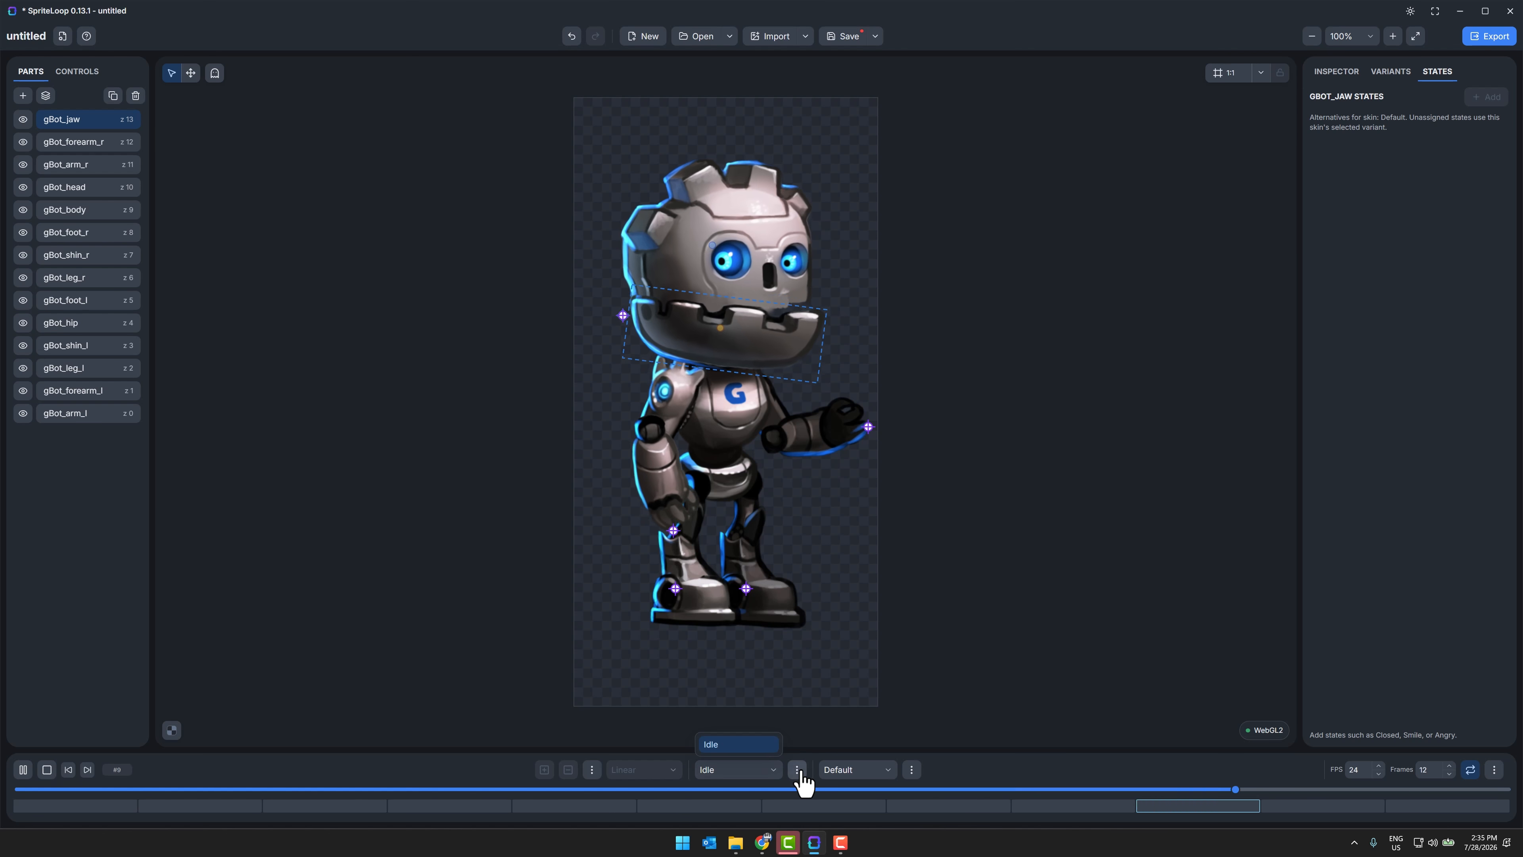
left_click(797, 769)
left_click(760, 685)
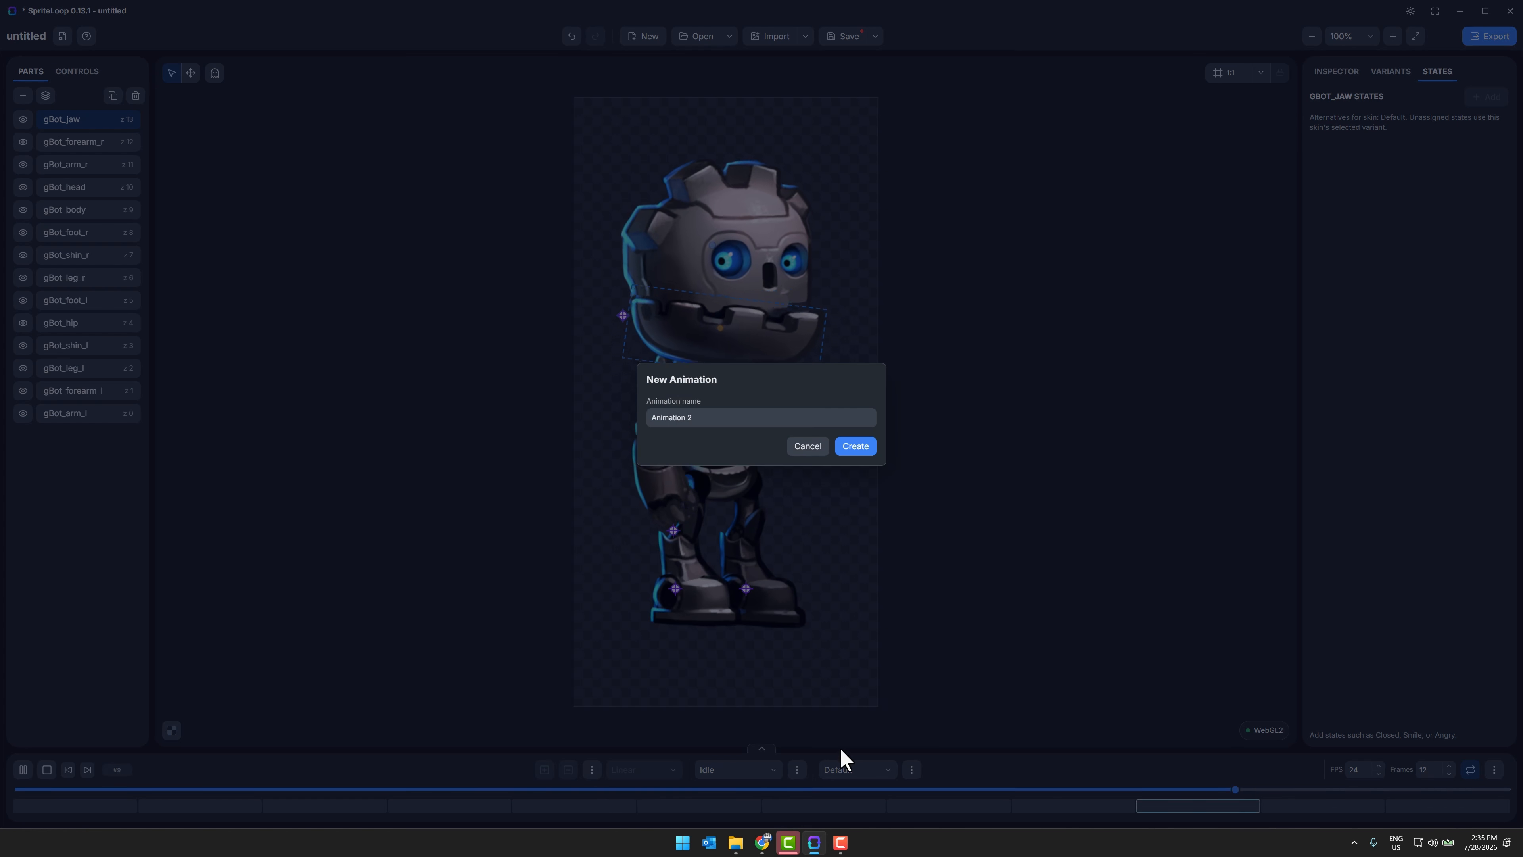
left_click(853, 448)
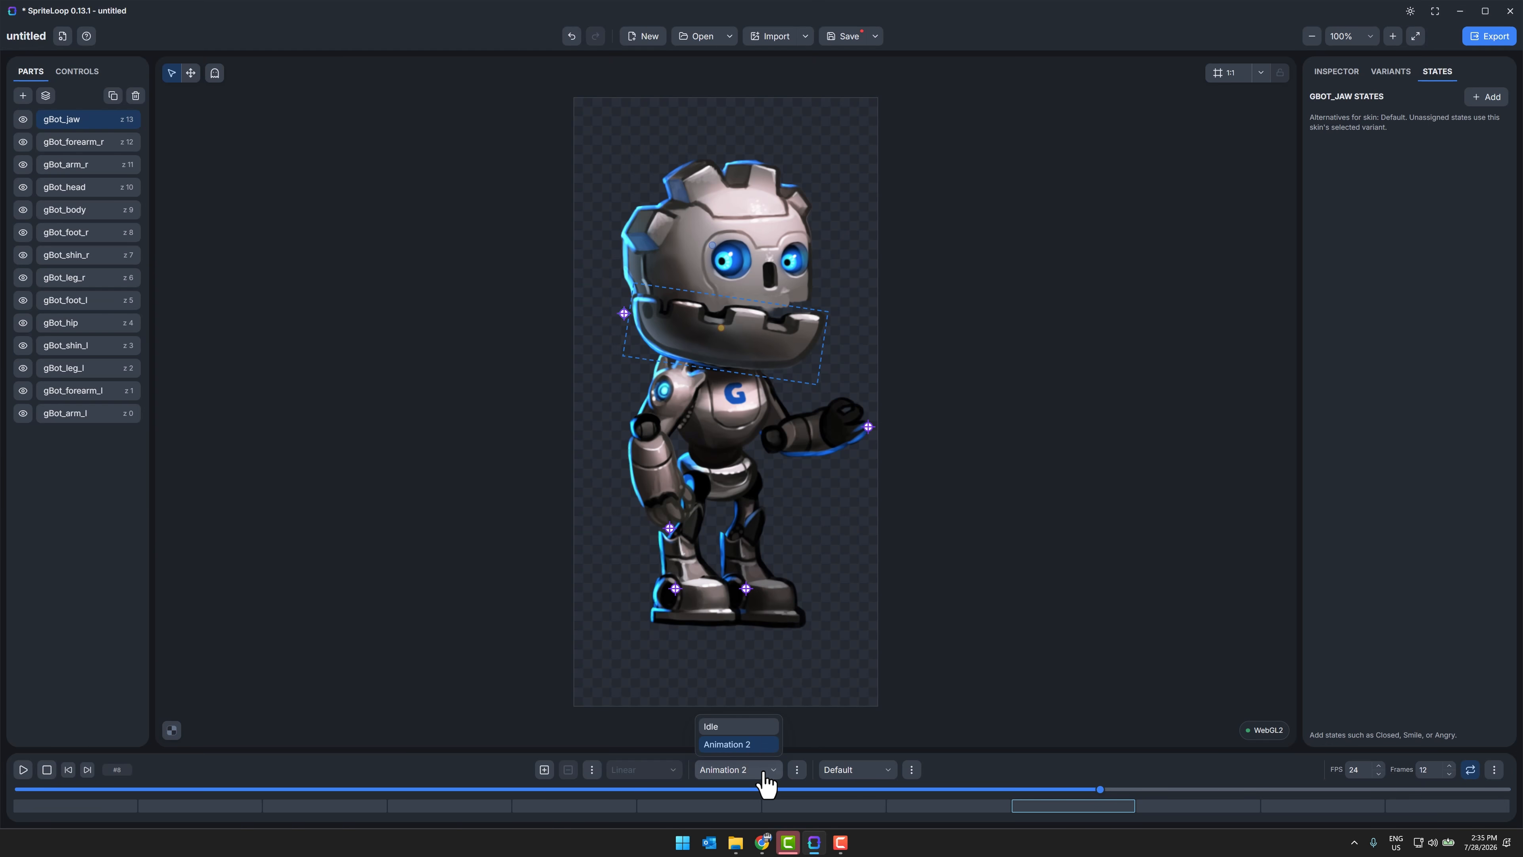
left_click(743, 726)
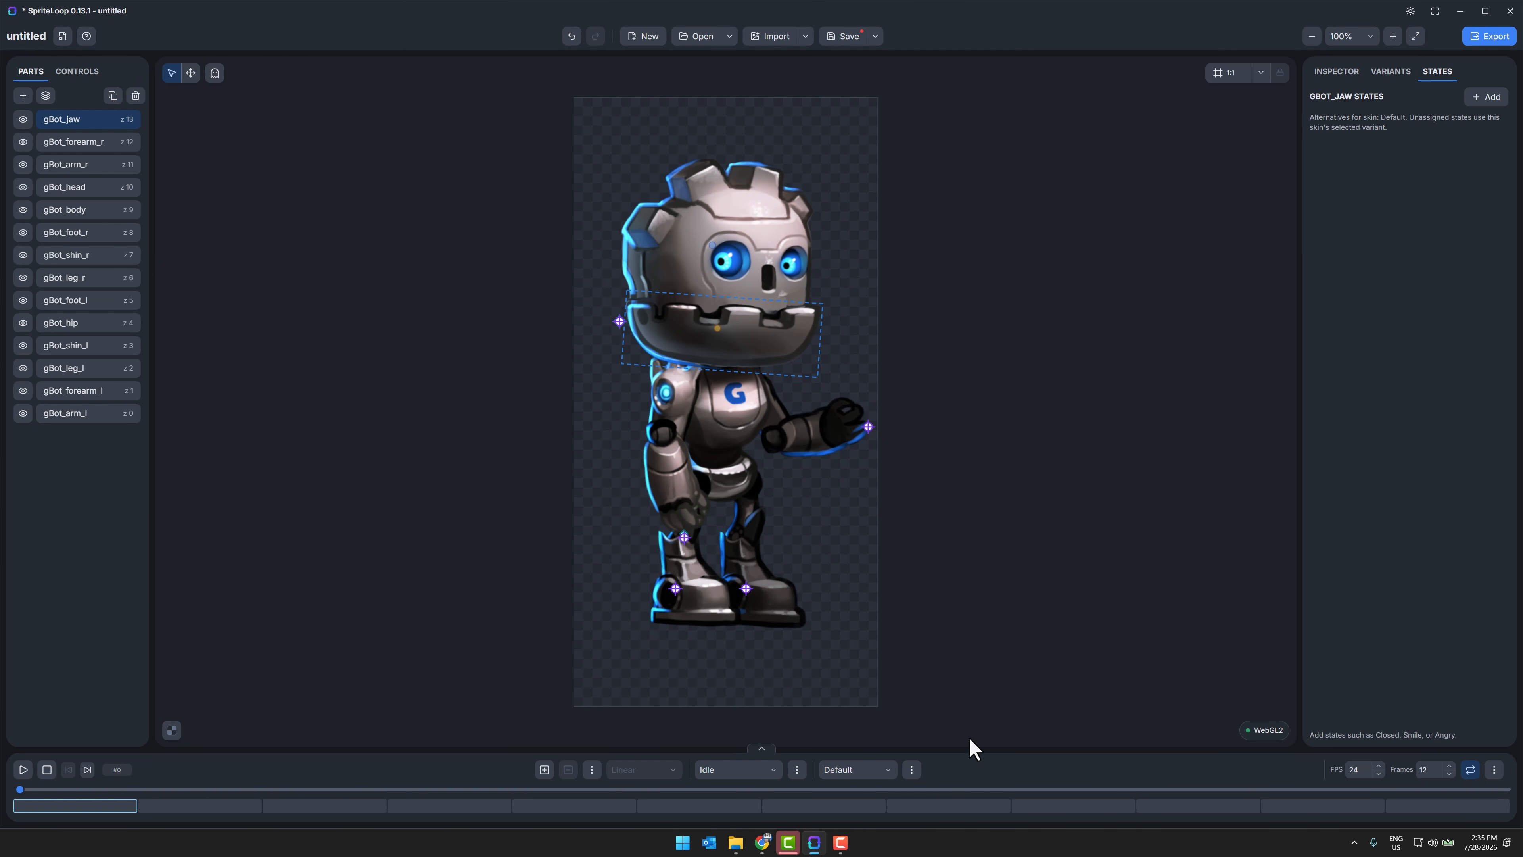
Step: View the options for creating and duplicating skins without choosing any
left_click(912, 770)
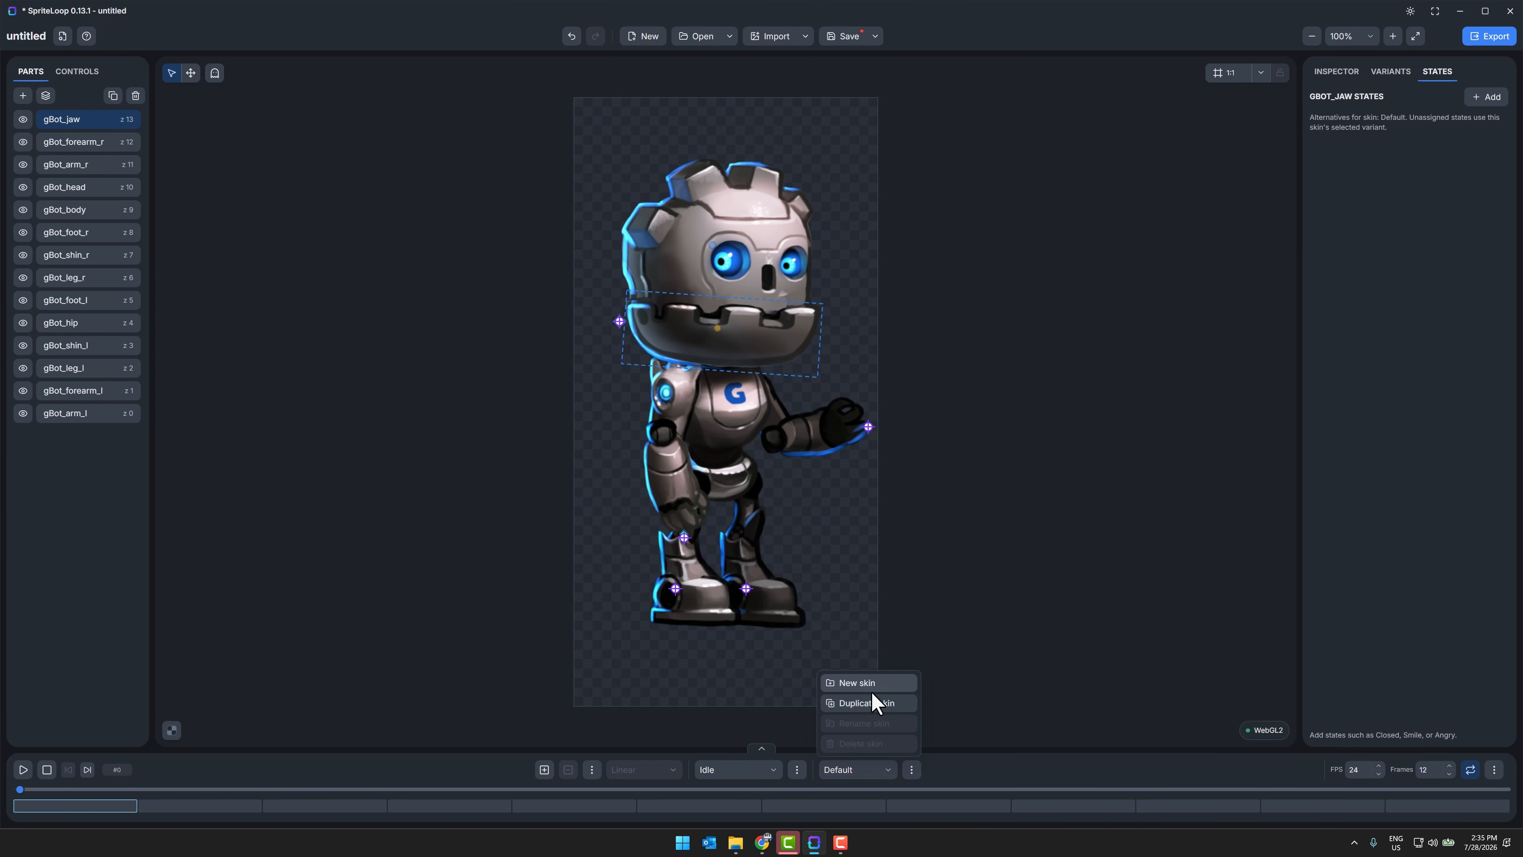
left_click(943, 612)
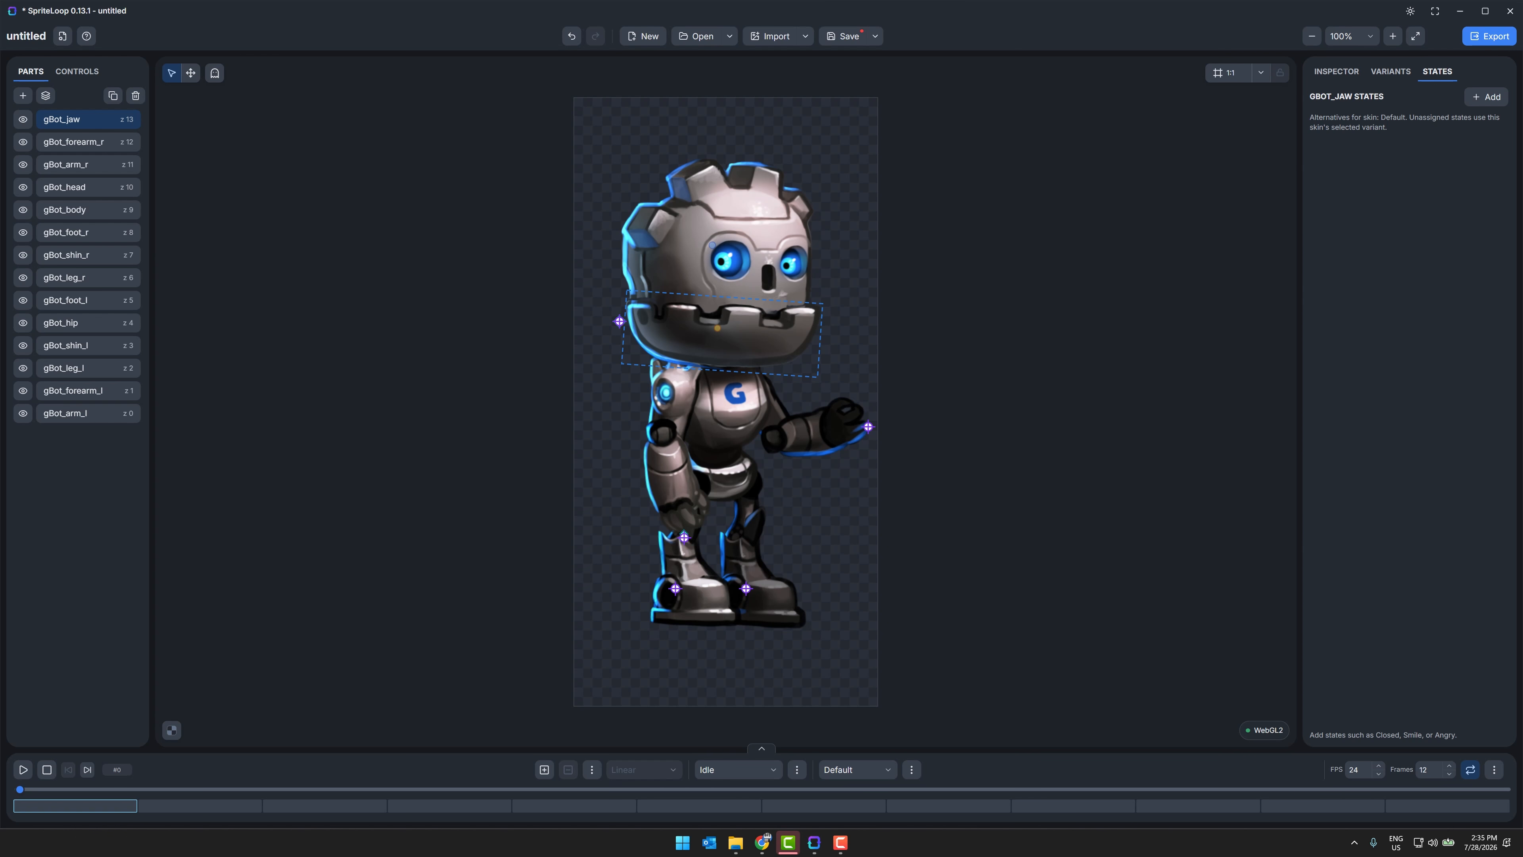
Step: Switch to the browser's SpriteLoop itch.io page and read the supported platforms and introductory description
mouse_move(772, 848)
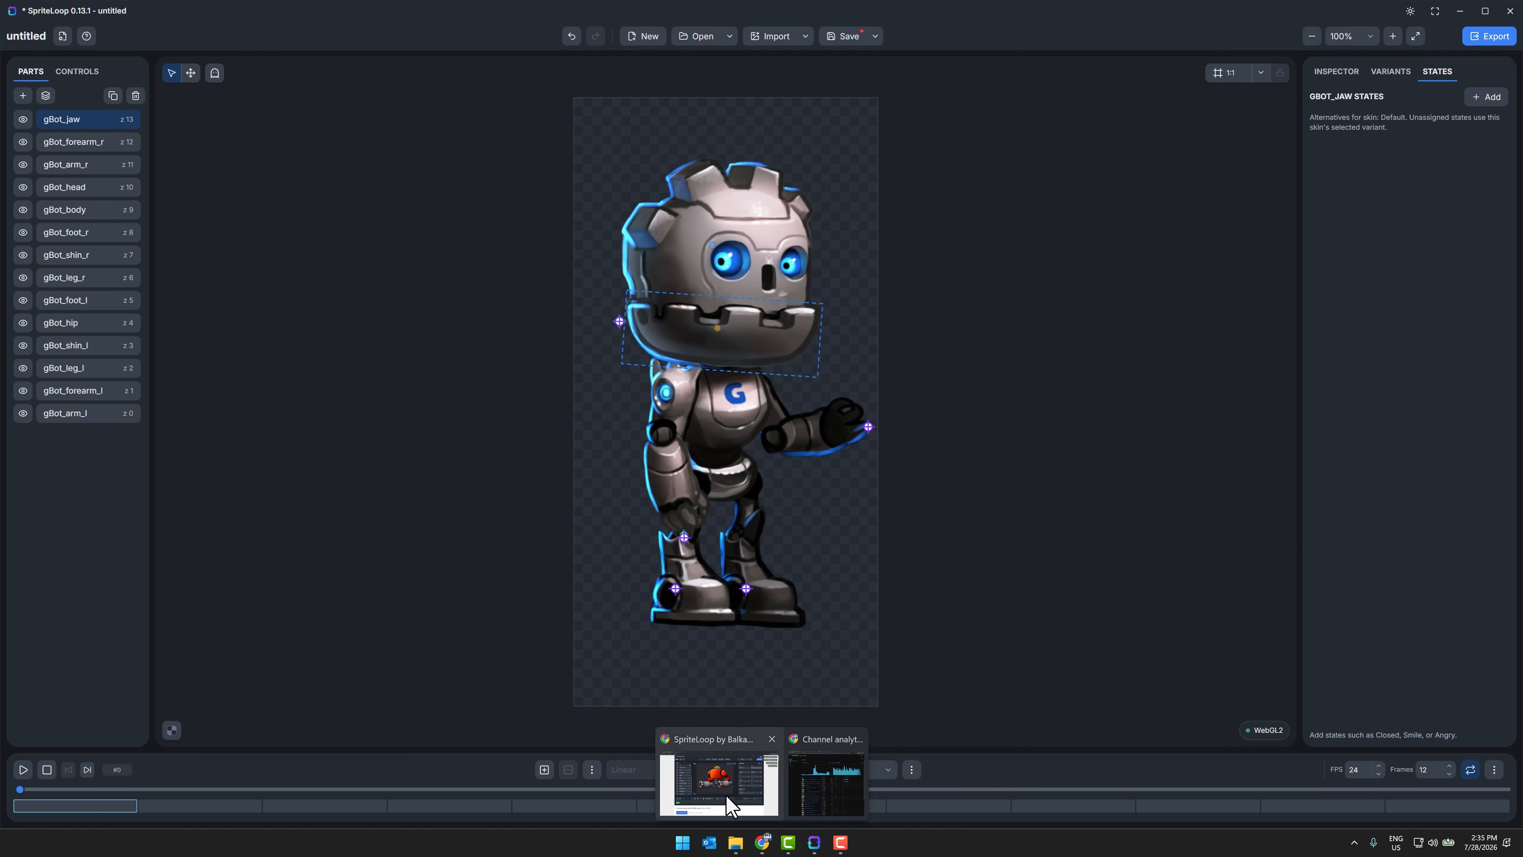
left_click(714, 780)
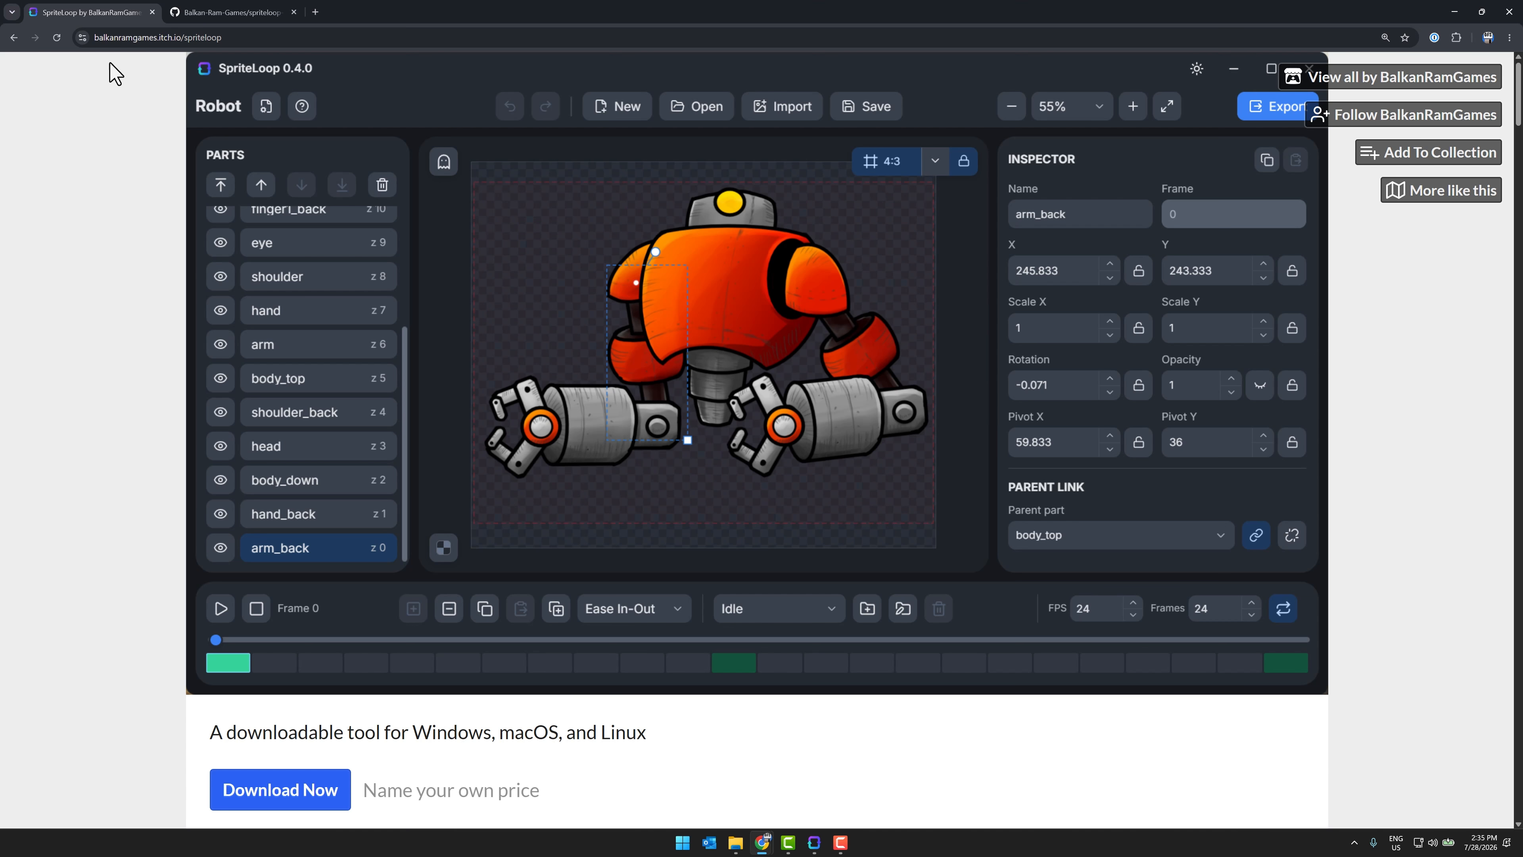
scroll(480, 324, "down", 5)
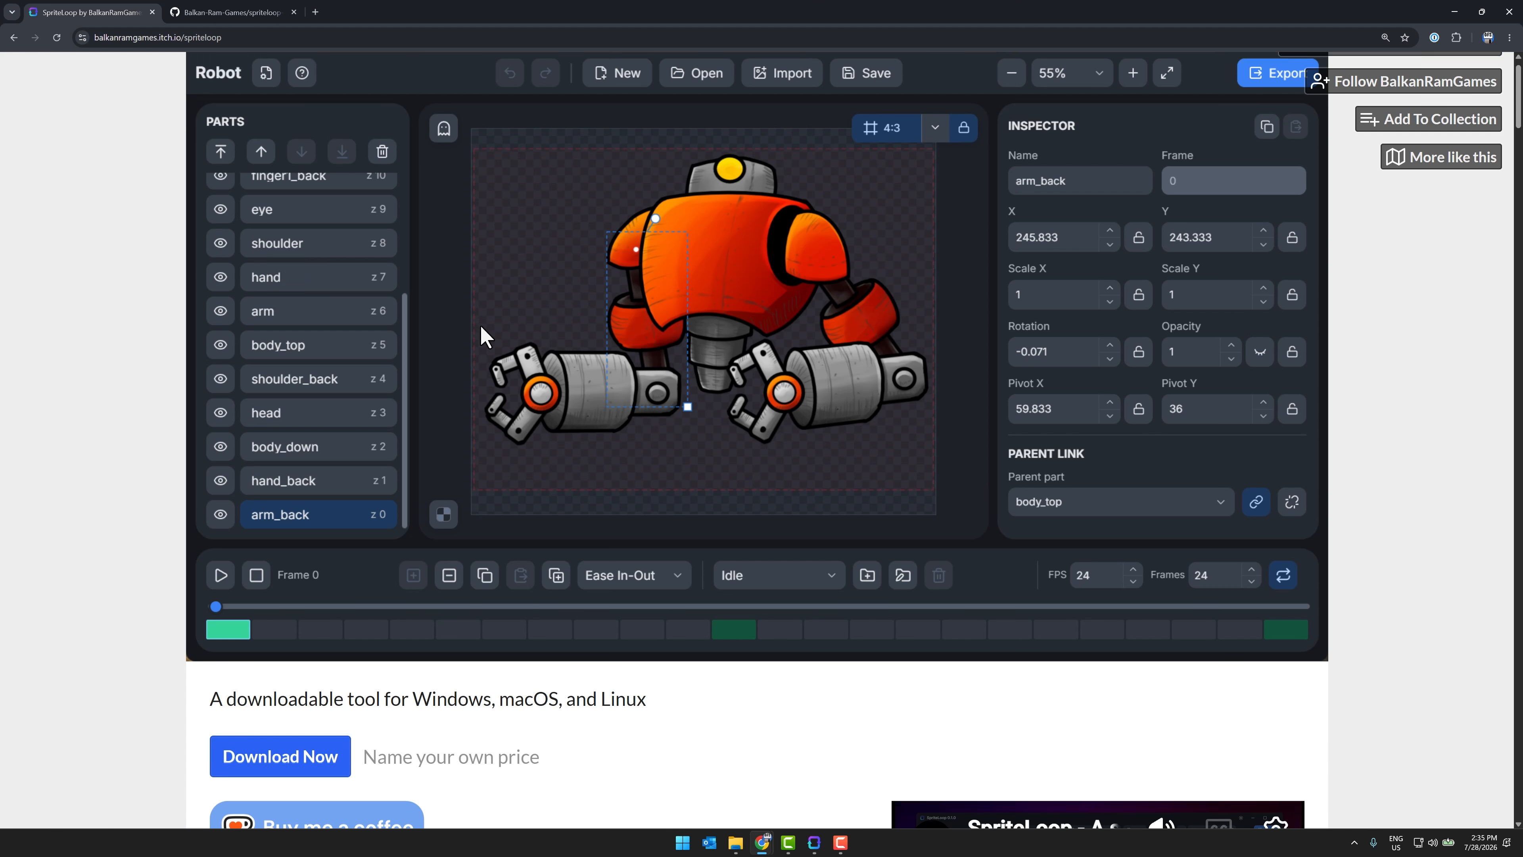
left_click_drag(390, 435, 660, 459)
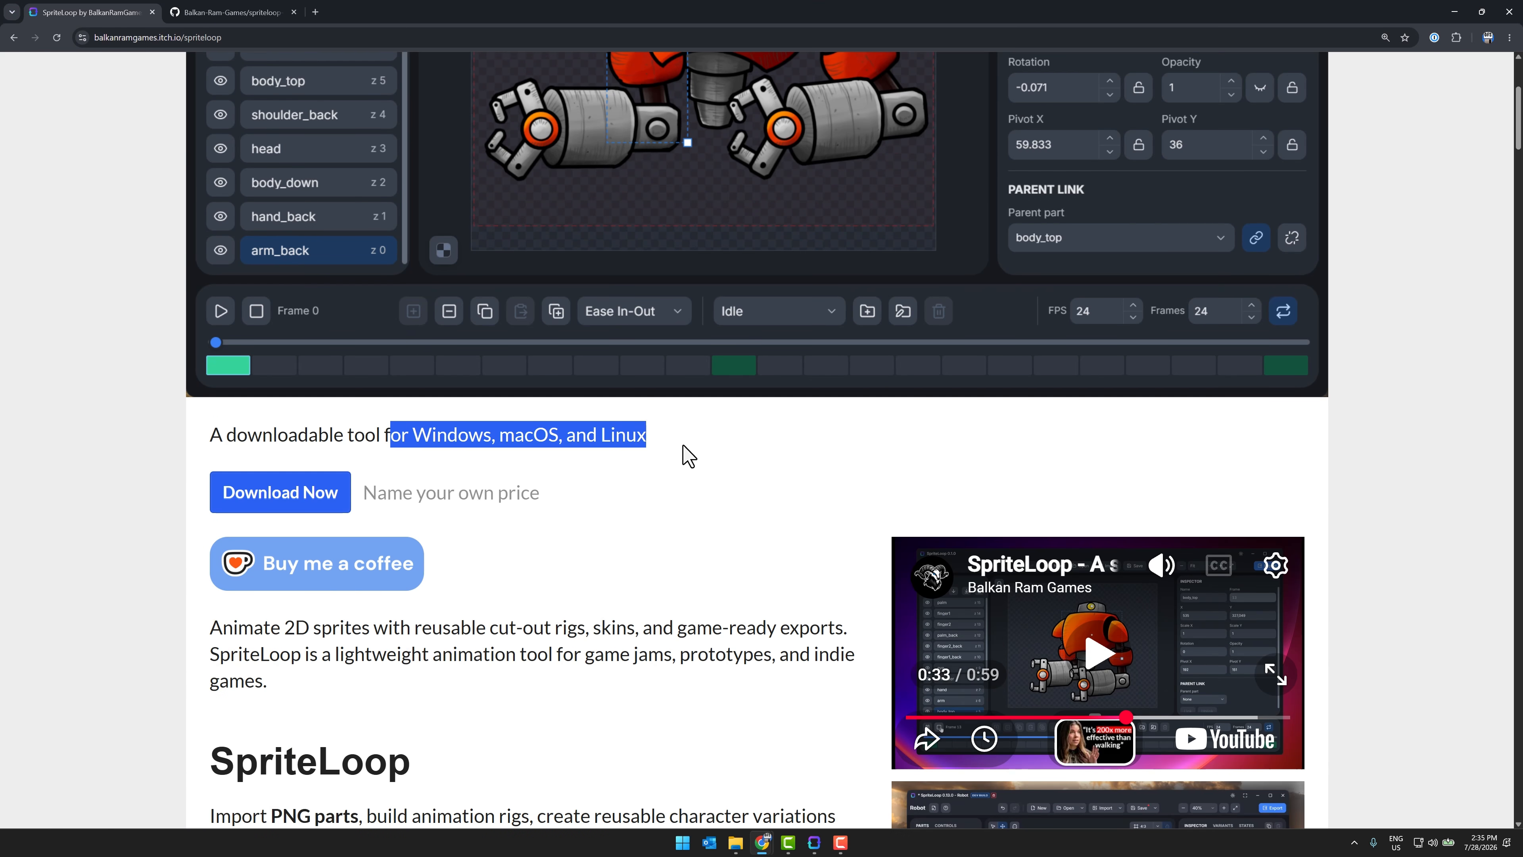
scroll(688, 456, "down", 11)
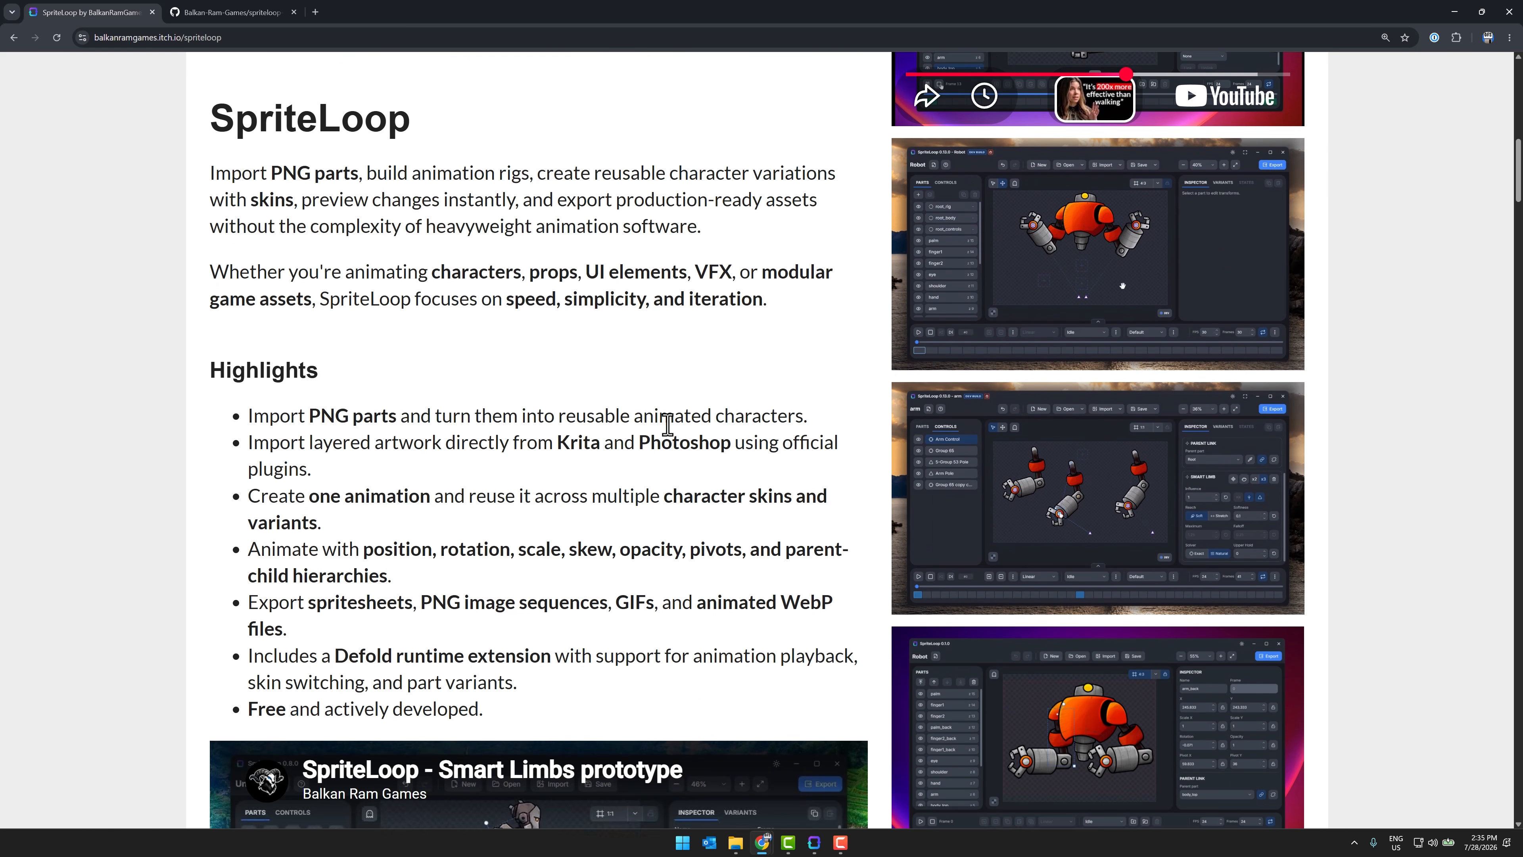
left_click_drag(273, 160, 461, 160)
left_click(480, 159)
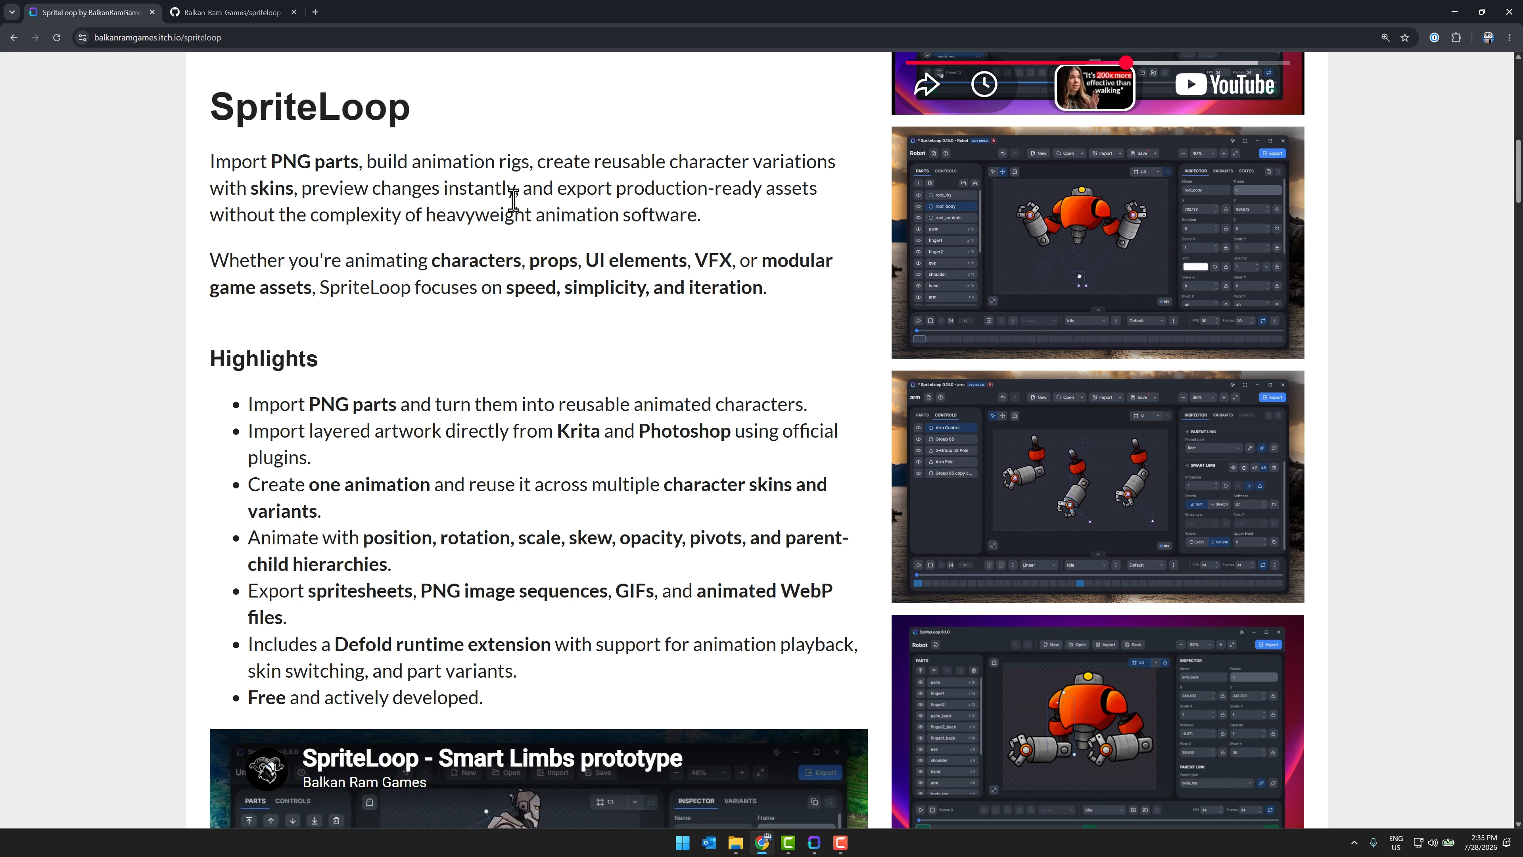
scroll(515, 204, "down", 3)
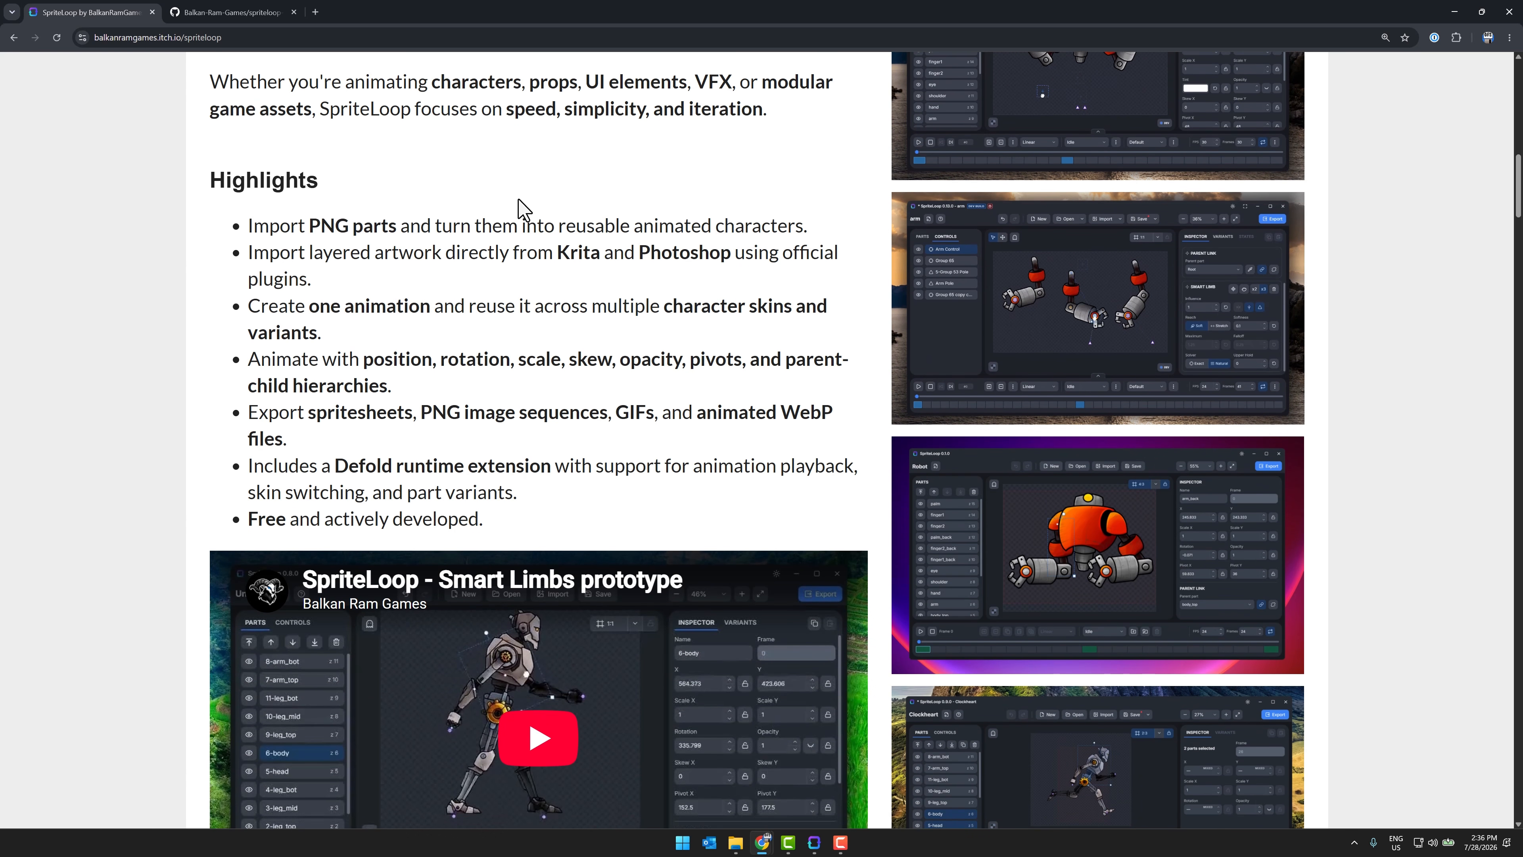
left_click_drag(570, 84, 730, 84)
left_click(730, 84)
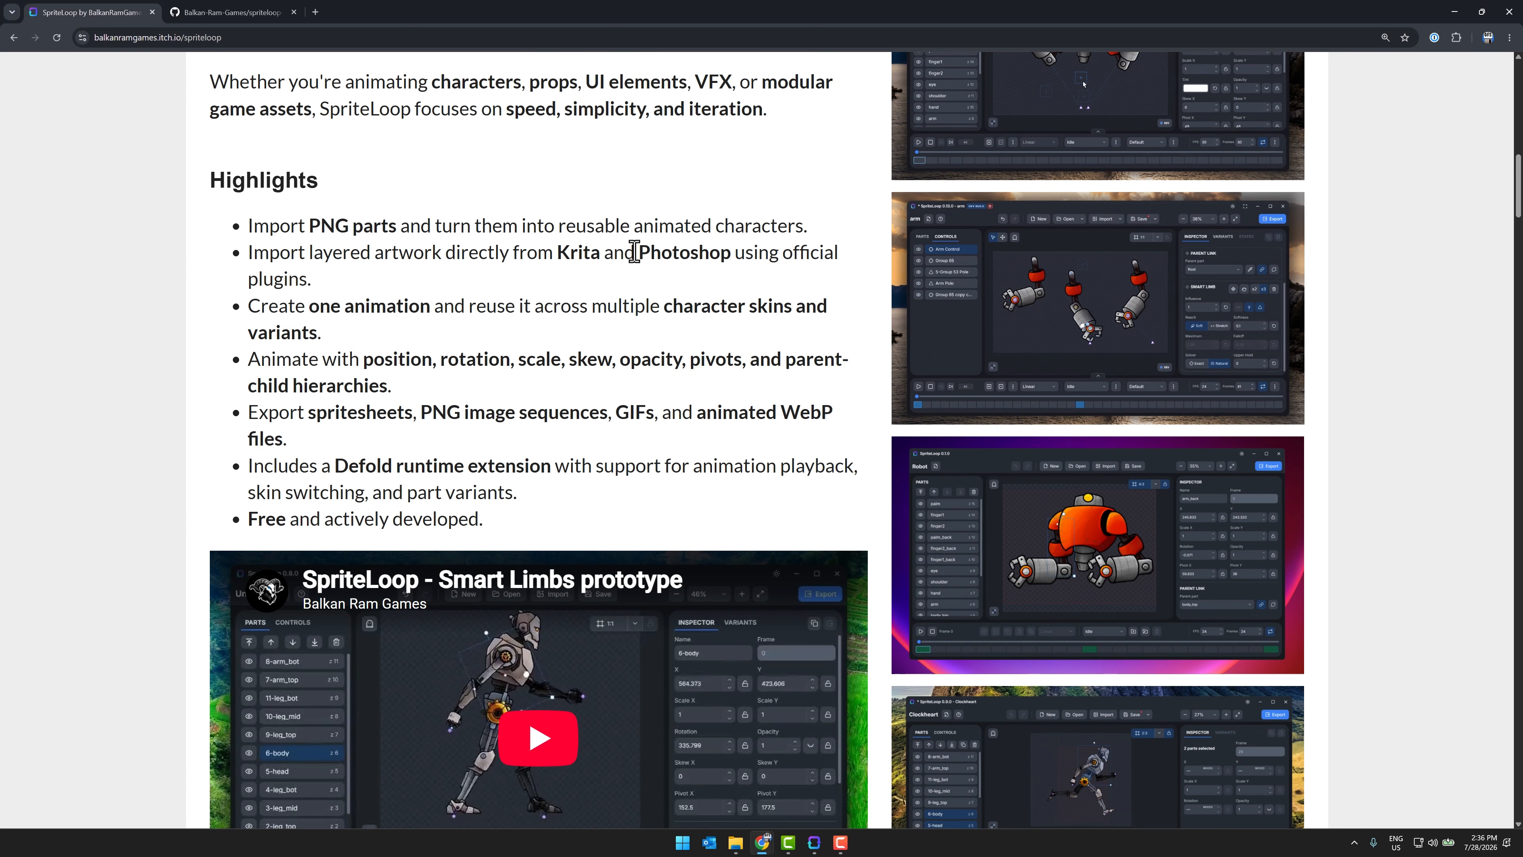
Step: Read the highlights about importing layered artwork and reusing one animation across character skins and variants
scroll(630, 252, "down", 2)
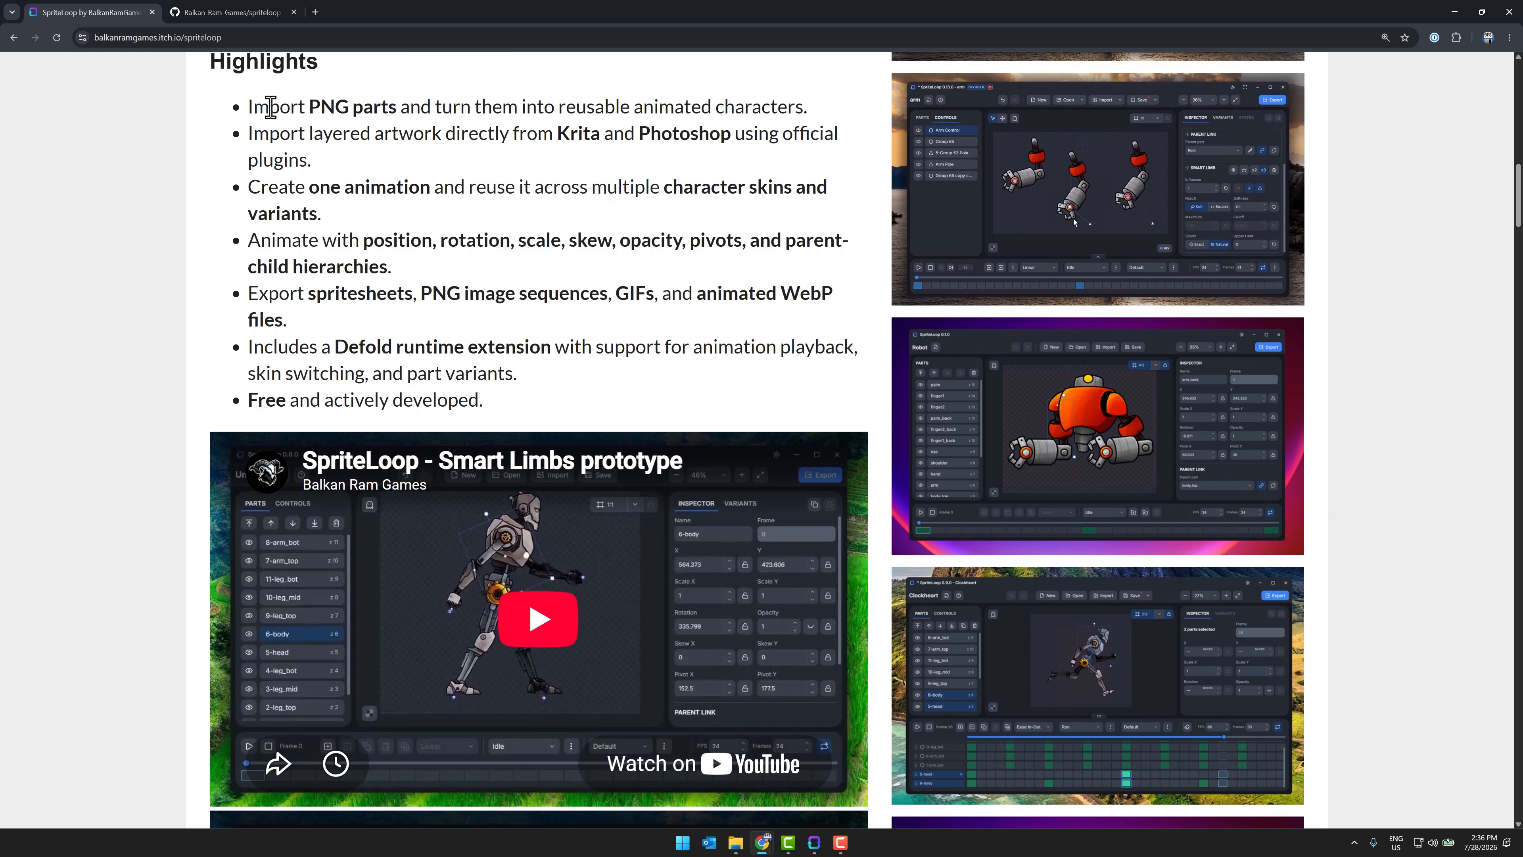
left_click_drag(318, 159, 243, 144)
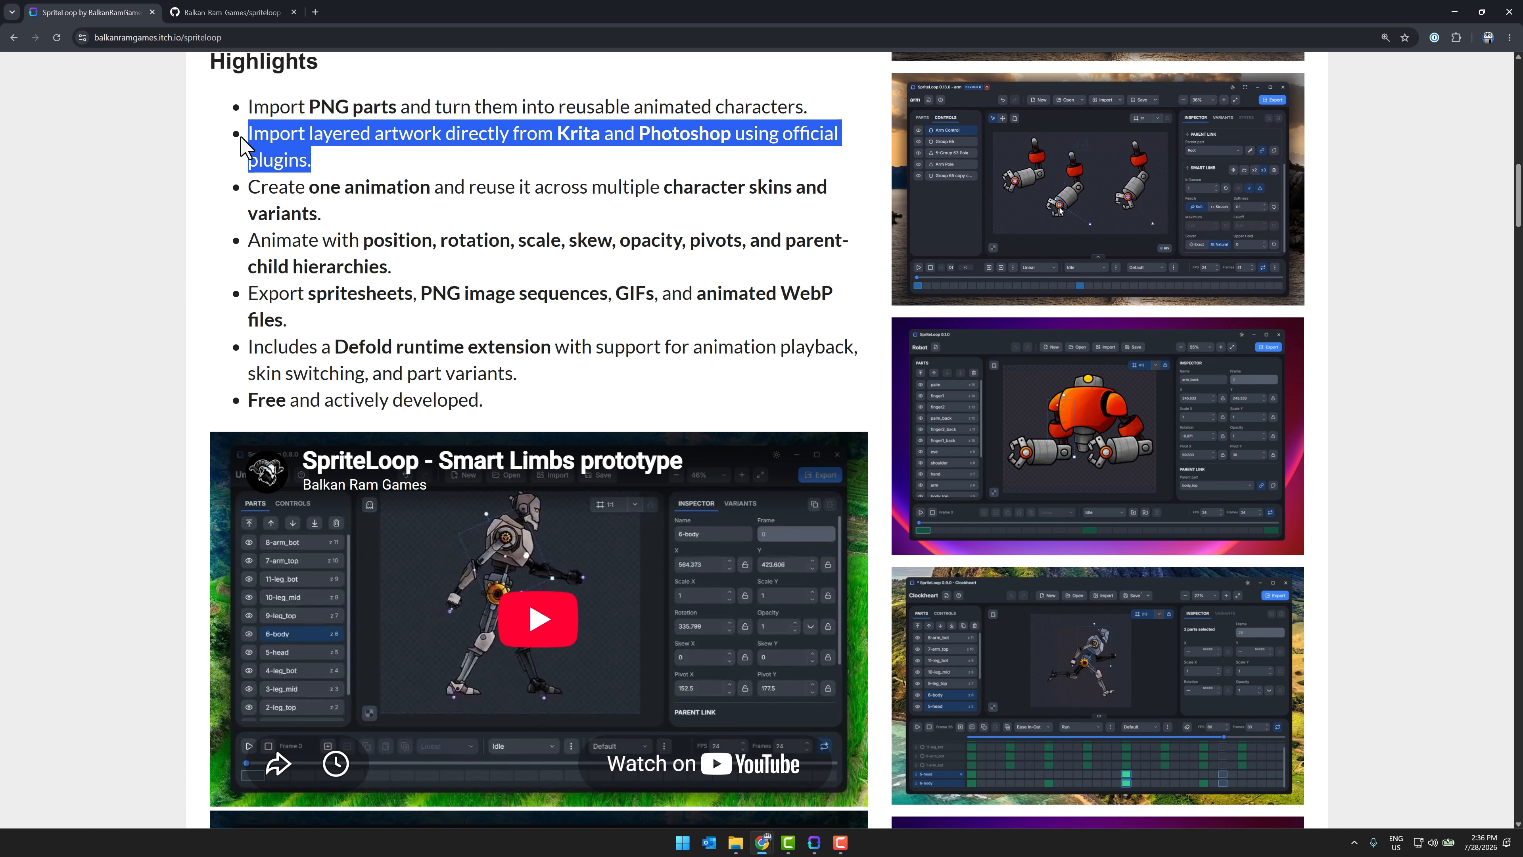
left_click(370, 163)
double_click(579, 136)
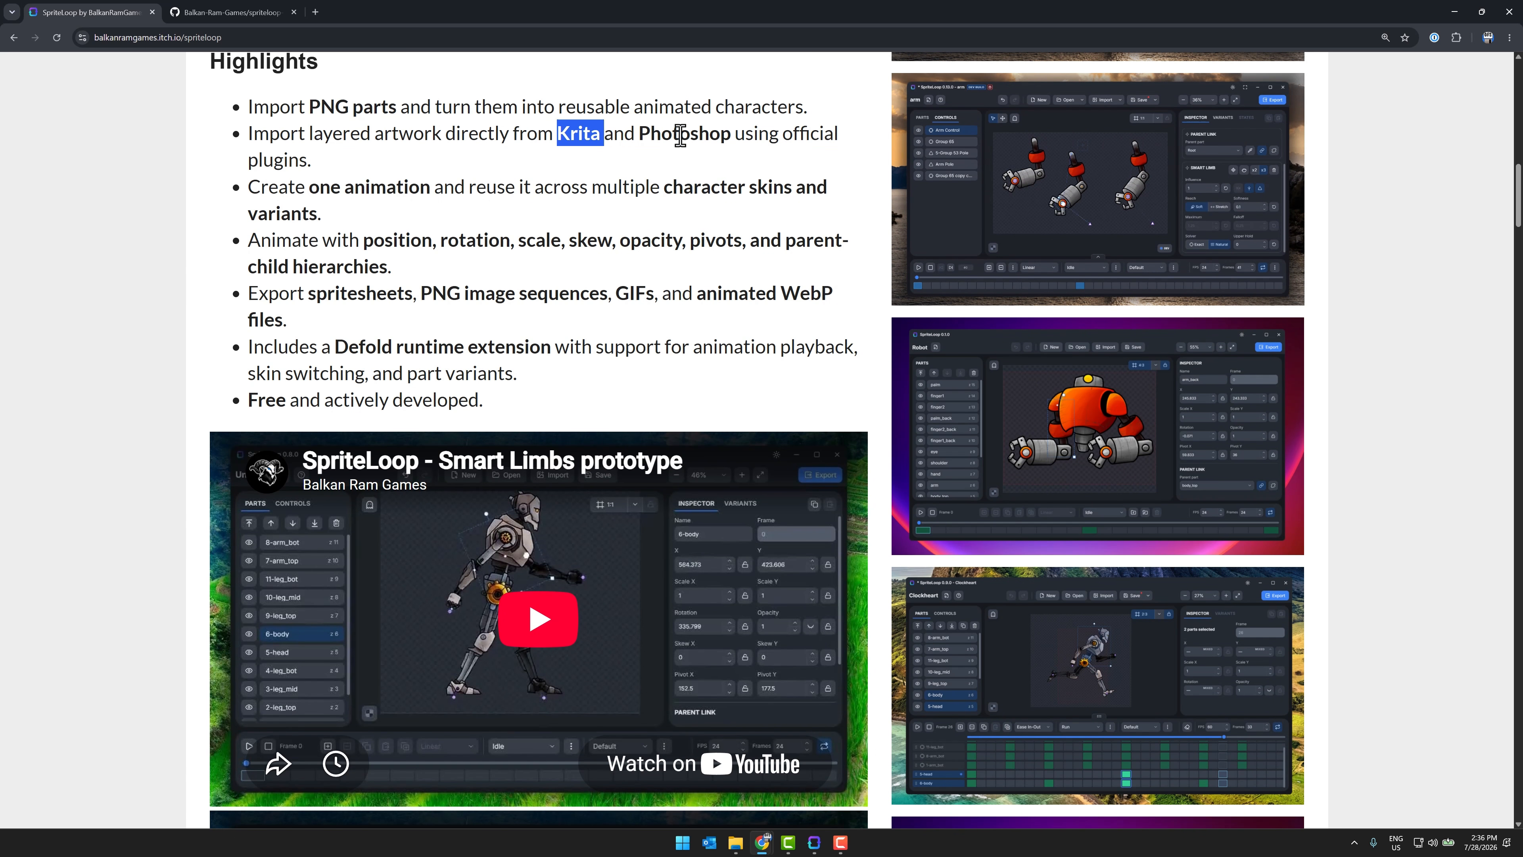
double_click(676, 137)
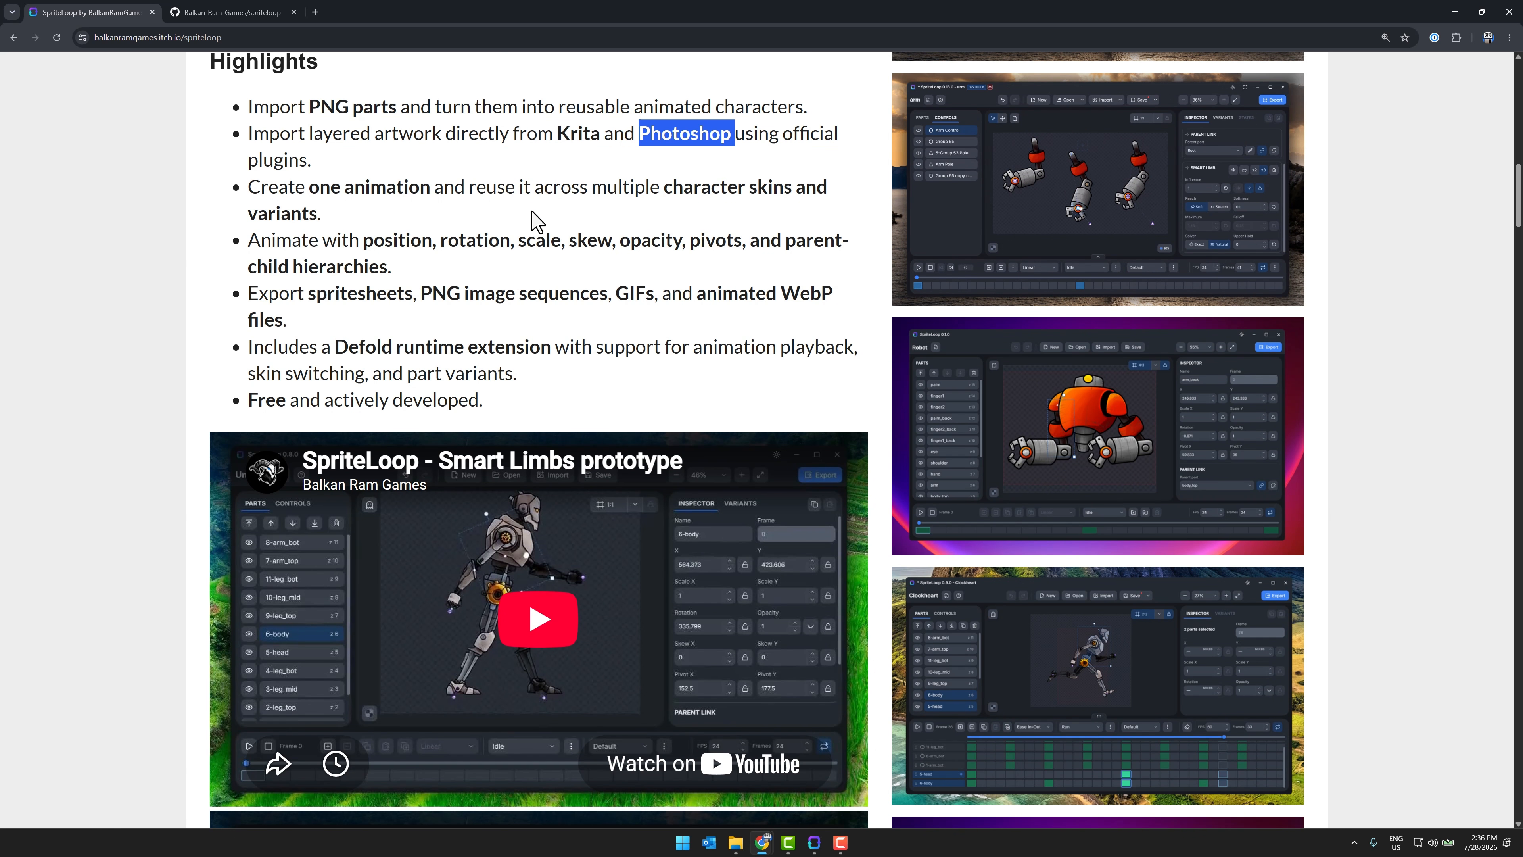
left_click_drag(242, 189, 486, 211)
left_click(489, 211)
scroll(491, 211, "down", 1)
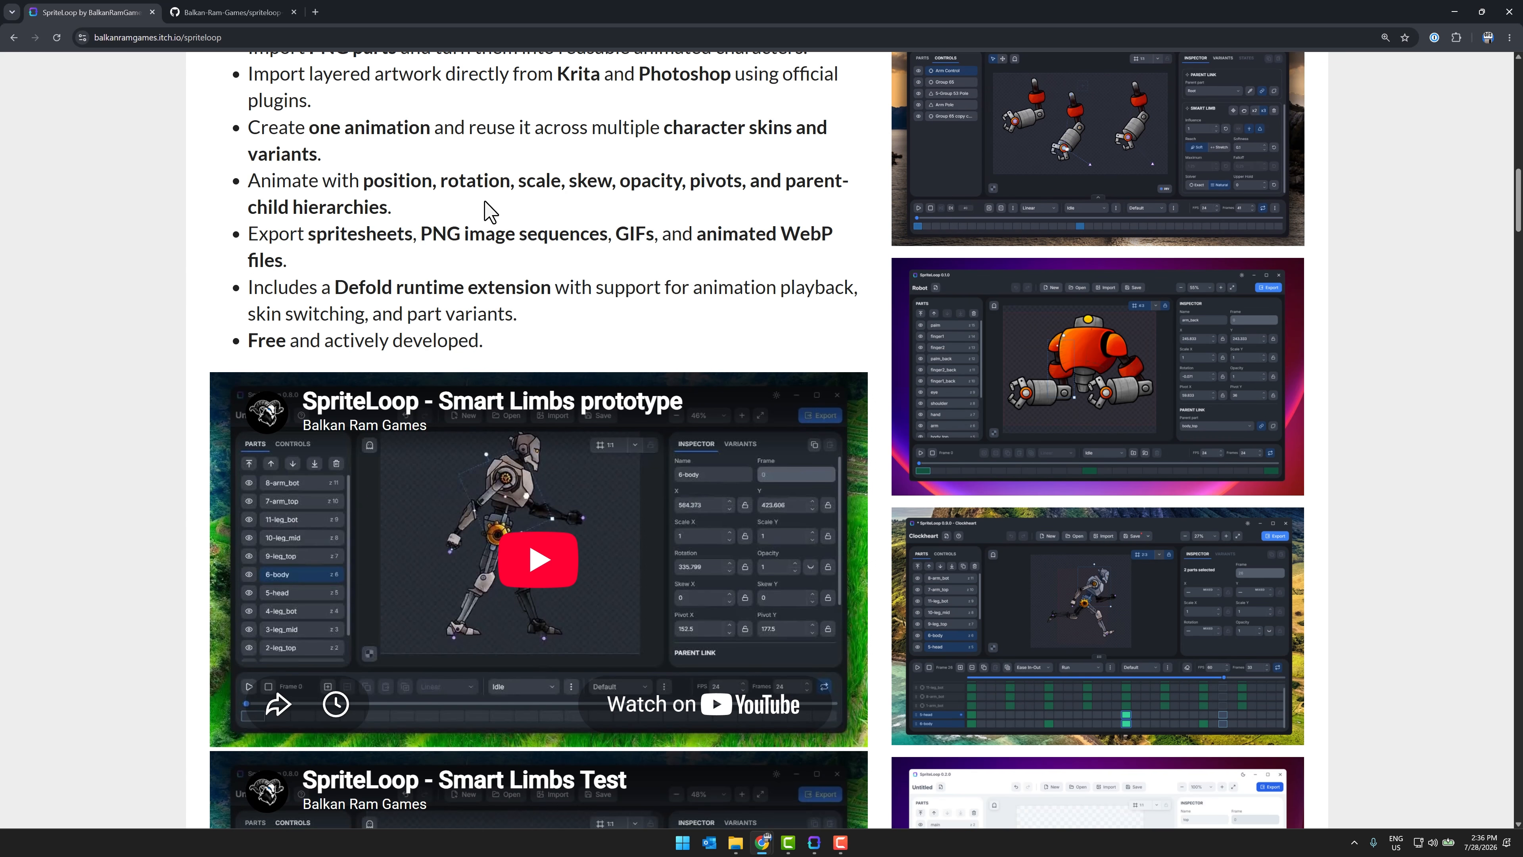
Step: Read the highlights about animatable properties, export formats, the Defold runtime extension and pricing
left_click_drag(342, 180, 741, 221)
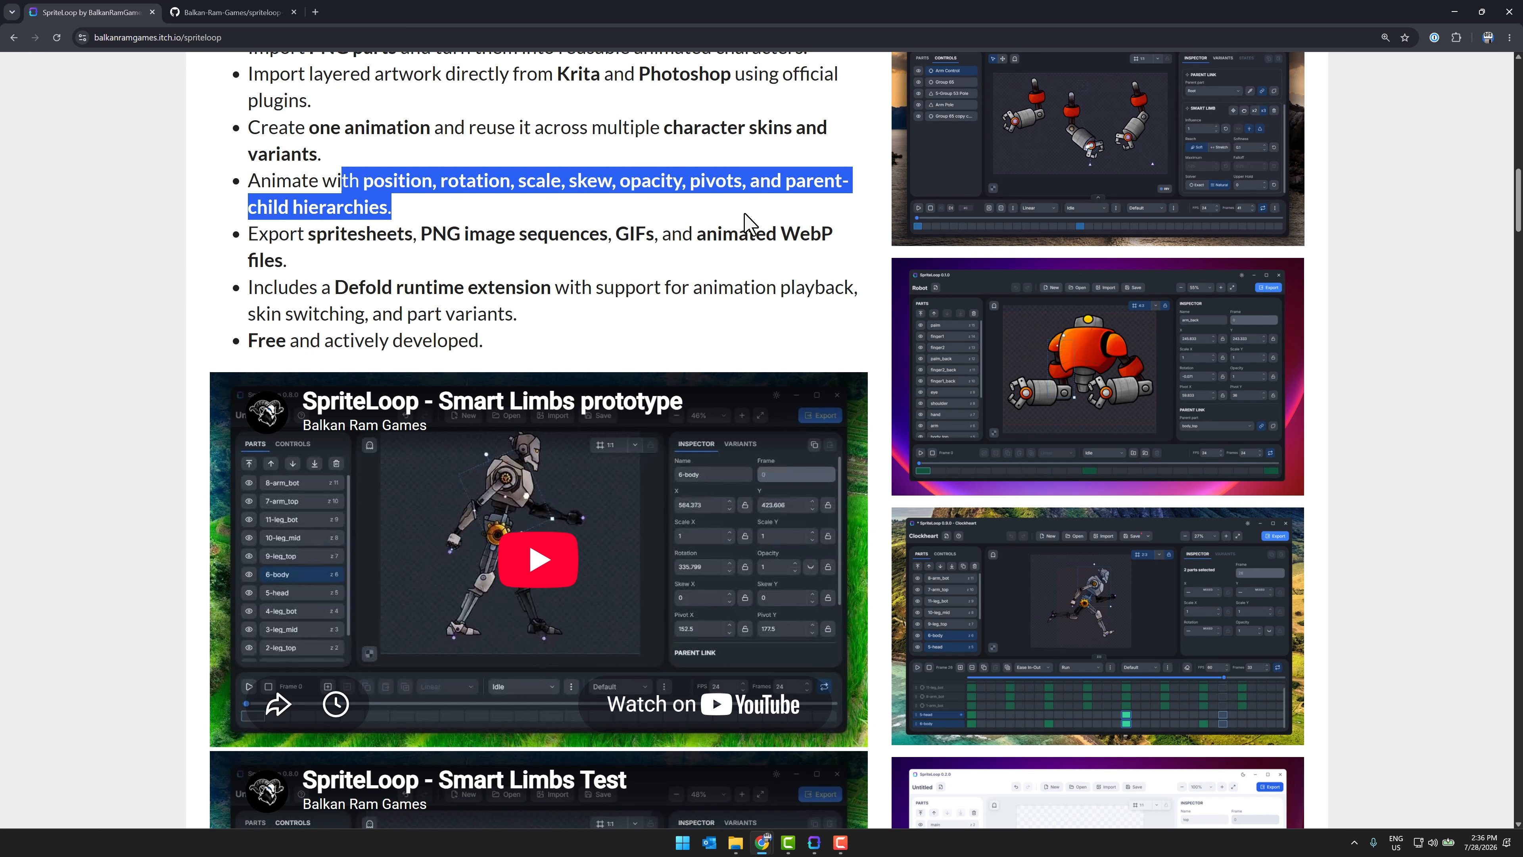
left_click(741, 221)
scroll(414, 231, "down", 1)
left_click_drag(264, 175, 749, 223)
left_click(749, 222)
left_click_drag(554, 267, 316, 228)
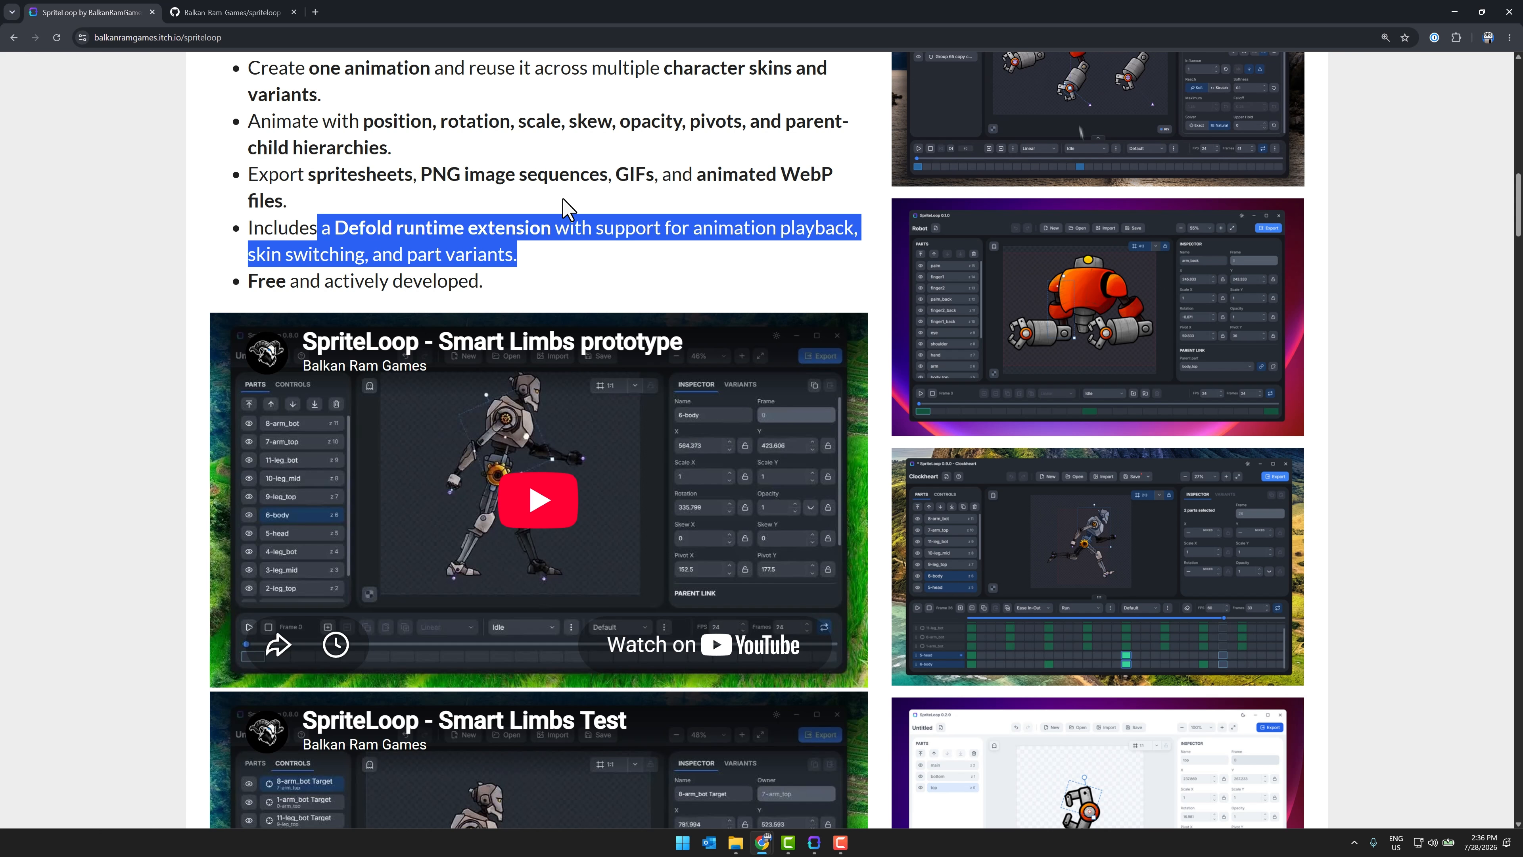
left_click_drag(491, 284, 242, 279)
left_click(531, 226)
Step: Examine the page's feature list, available exporter plugins and Defold integration section
scroll(563, 224, "down", 6)
scroll(564, 223, "down", 18)
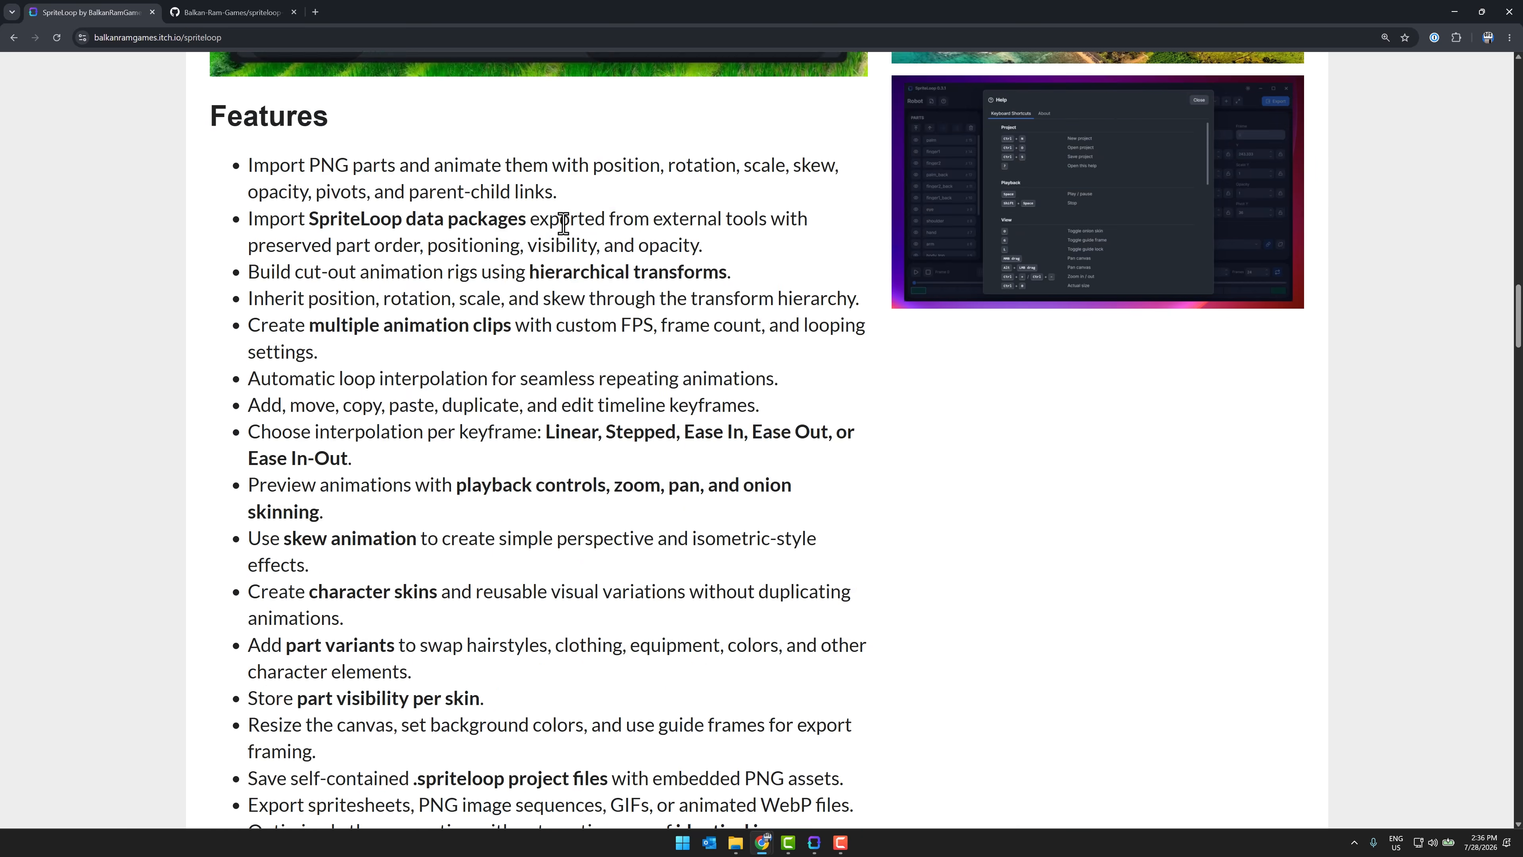
scroll(564, 223, "down", 10)
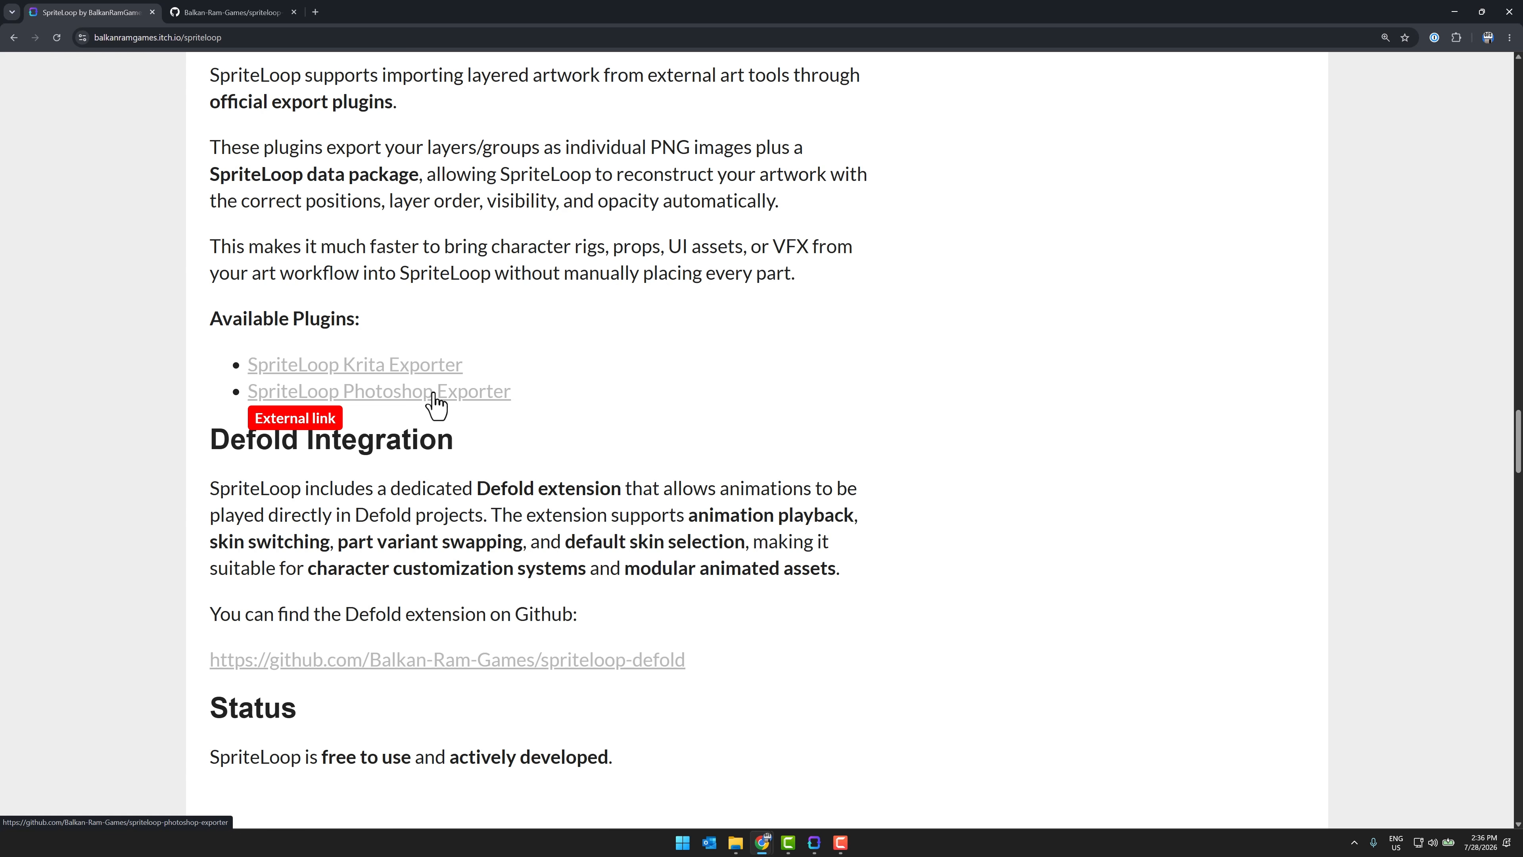
scroll(436, 405, "down", 4)
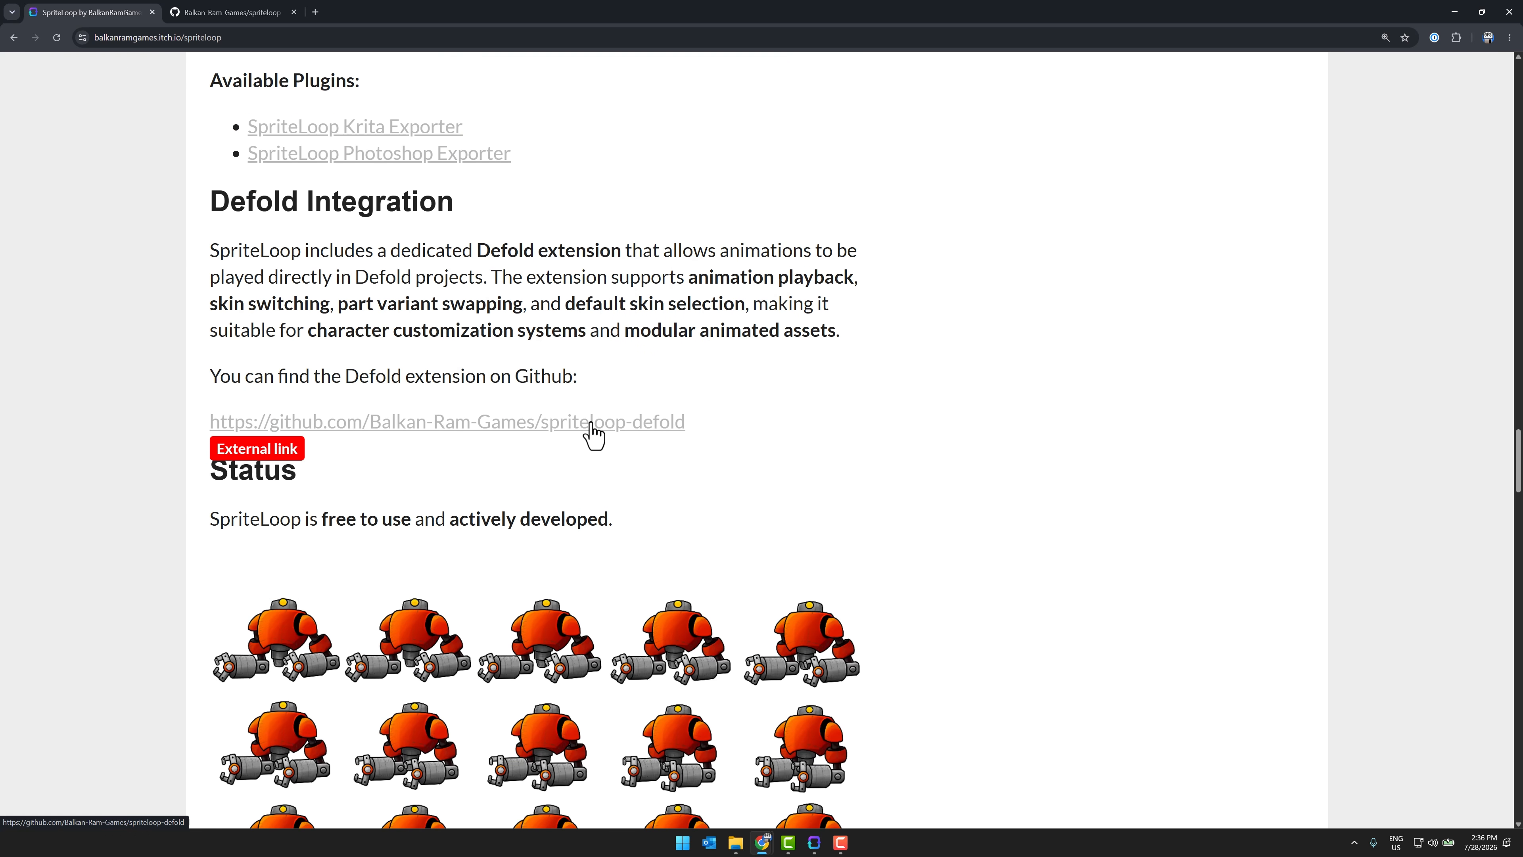
Step: Open the spriteloop-defold repository on GitHub and view its README
left_click(634, 424)
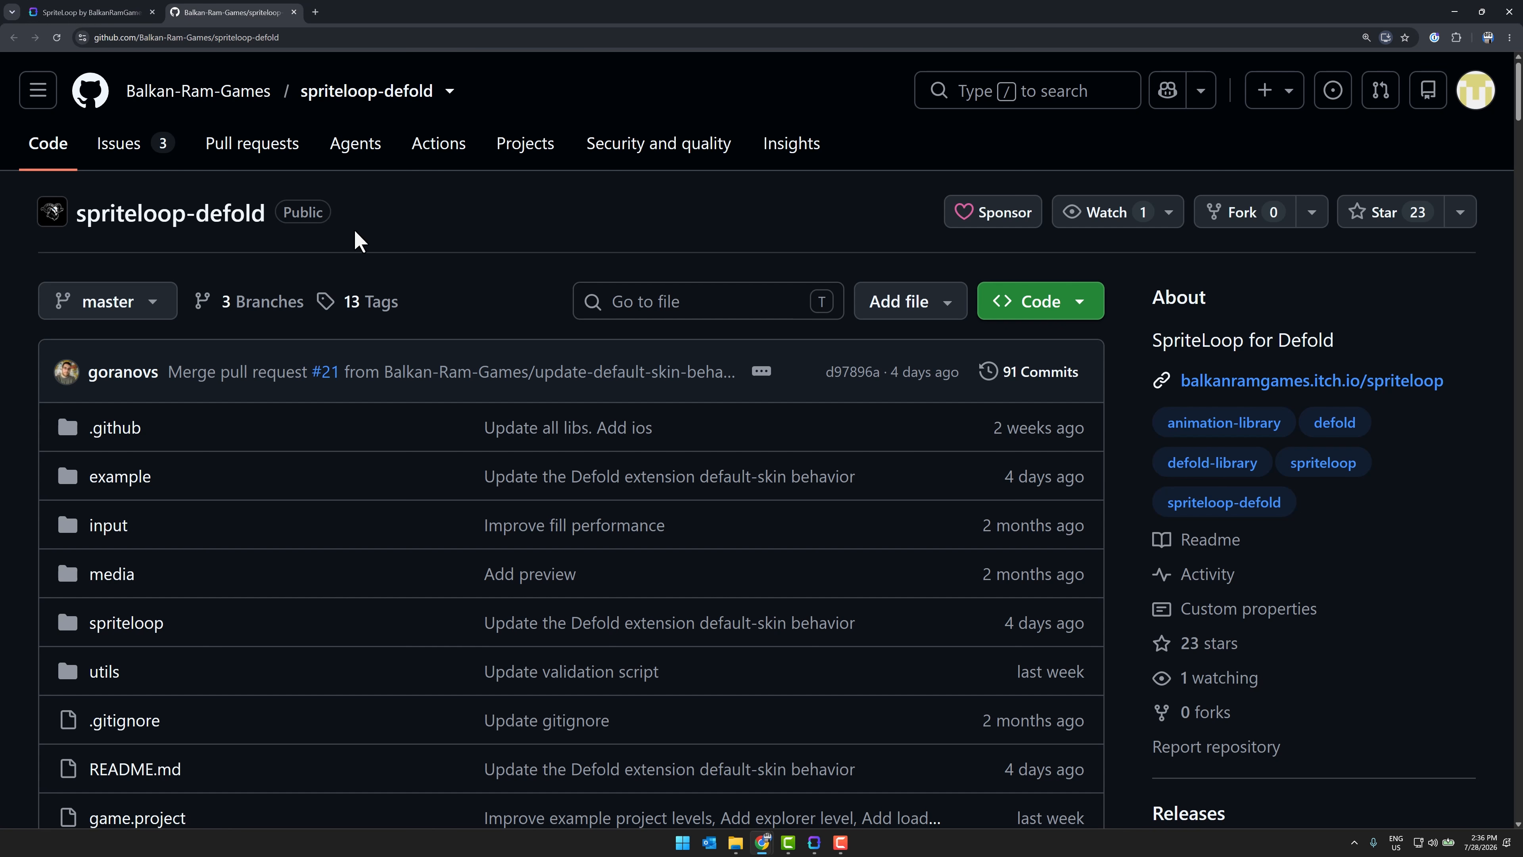
scroll(633, 265, "down", 13)
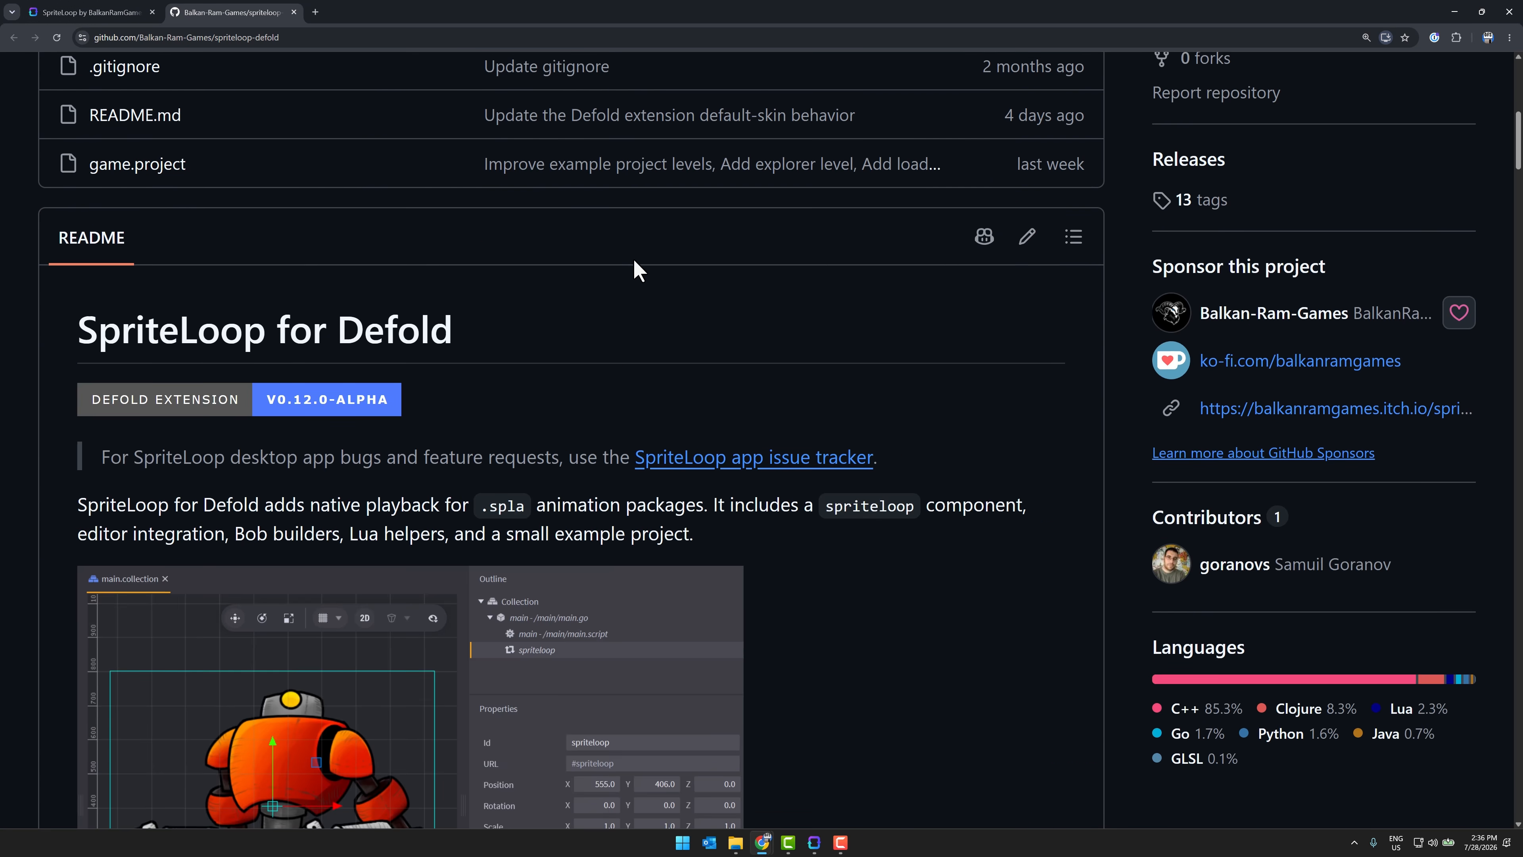
Step: Examine the README's component screenshot and highlight the init function that plays the robot's idle animation in the Use section
scroll(633, 259, "down", 3)
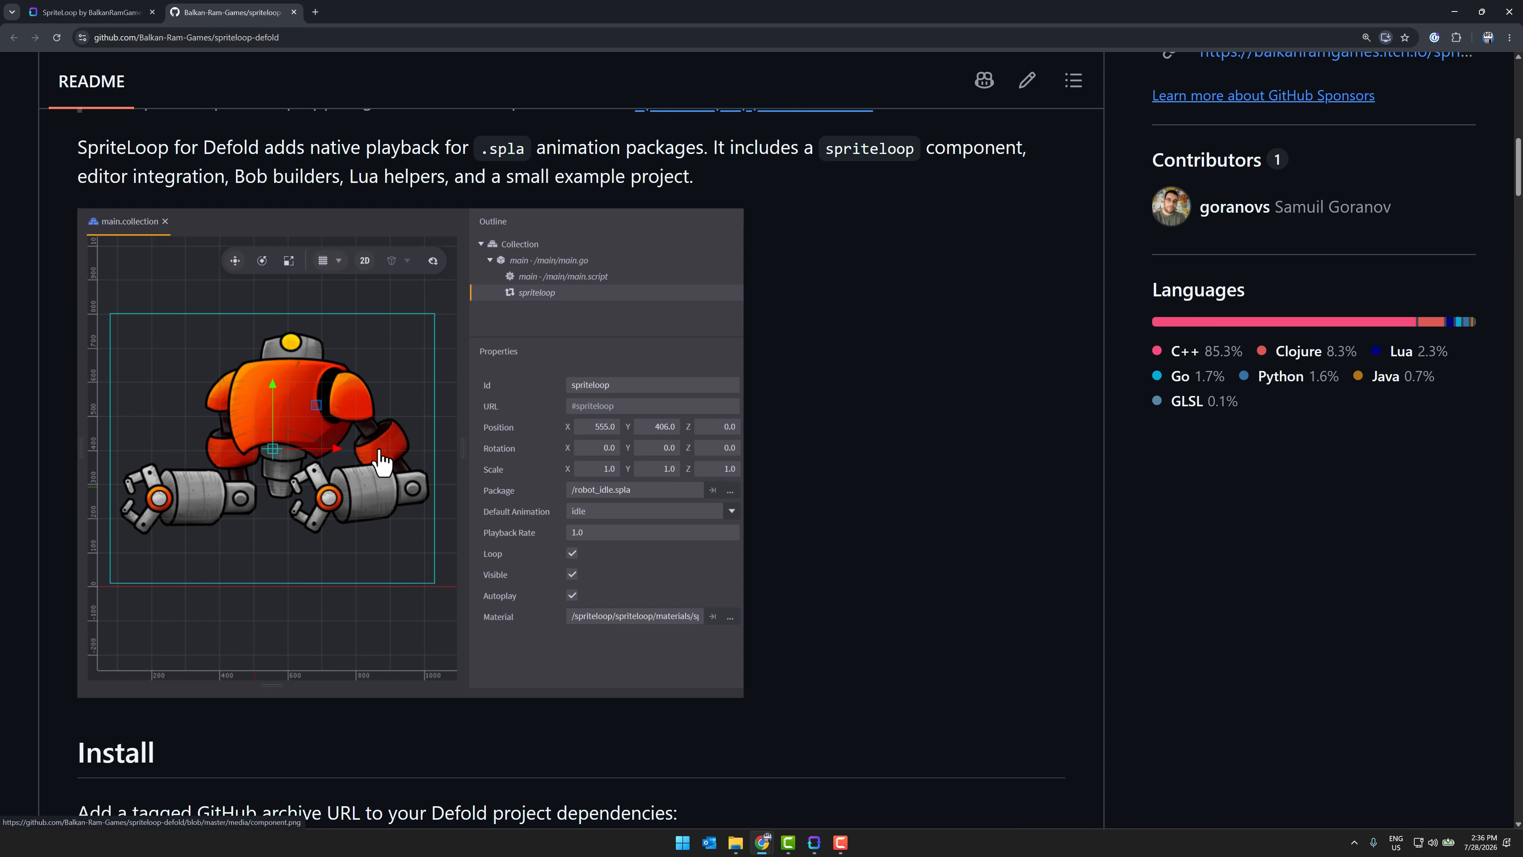
scroll(853, 423, "down", 19)
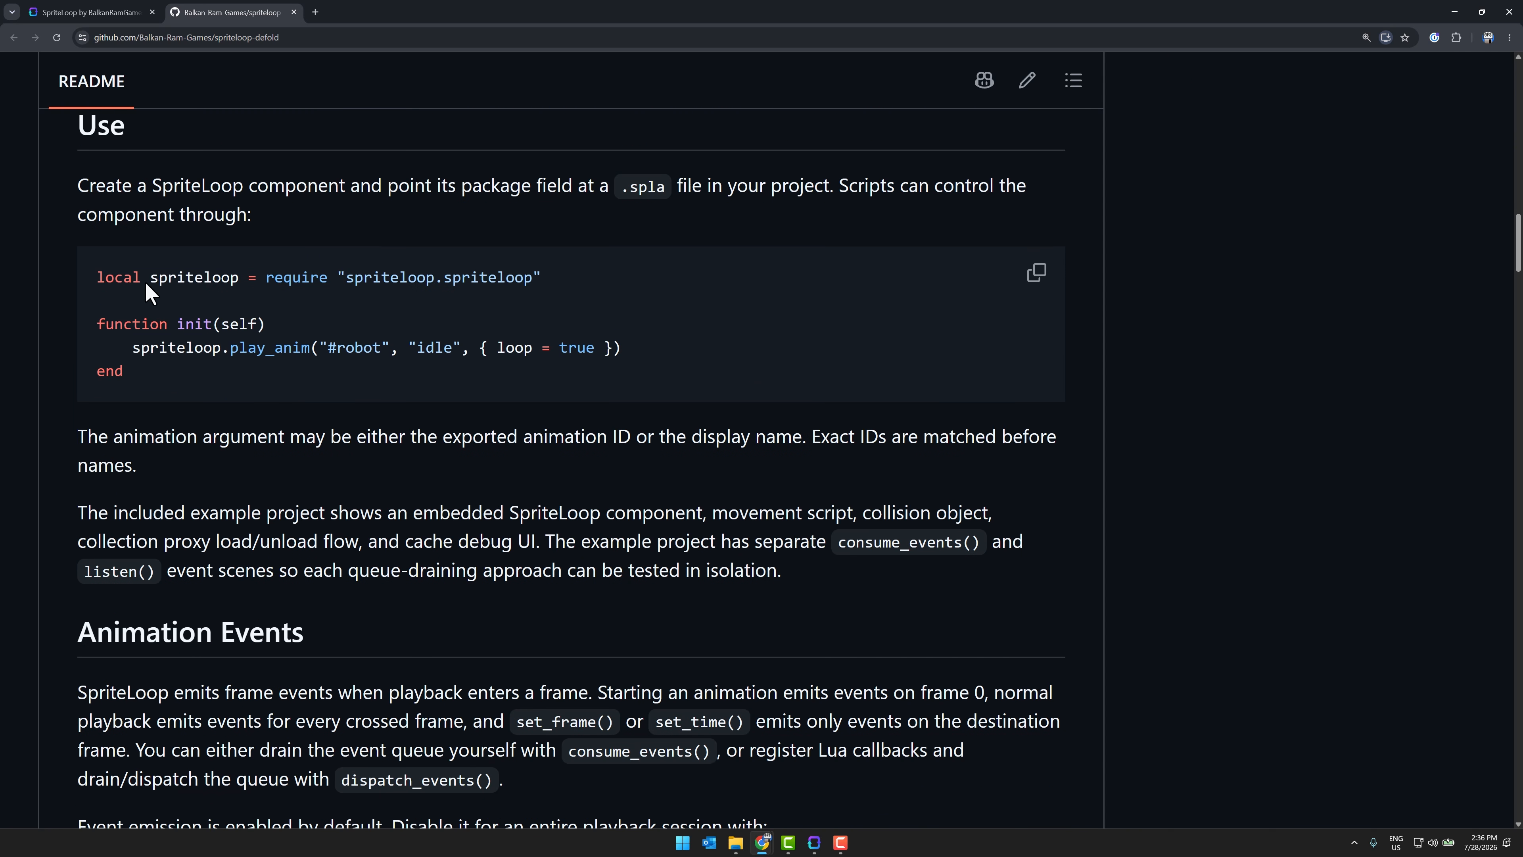
left_click_drag(146, 285, 521, 381)
left_click_drag(324, 368, 99, 336)
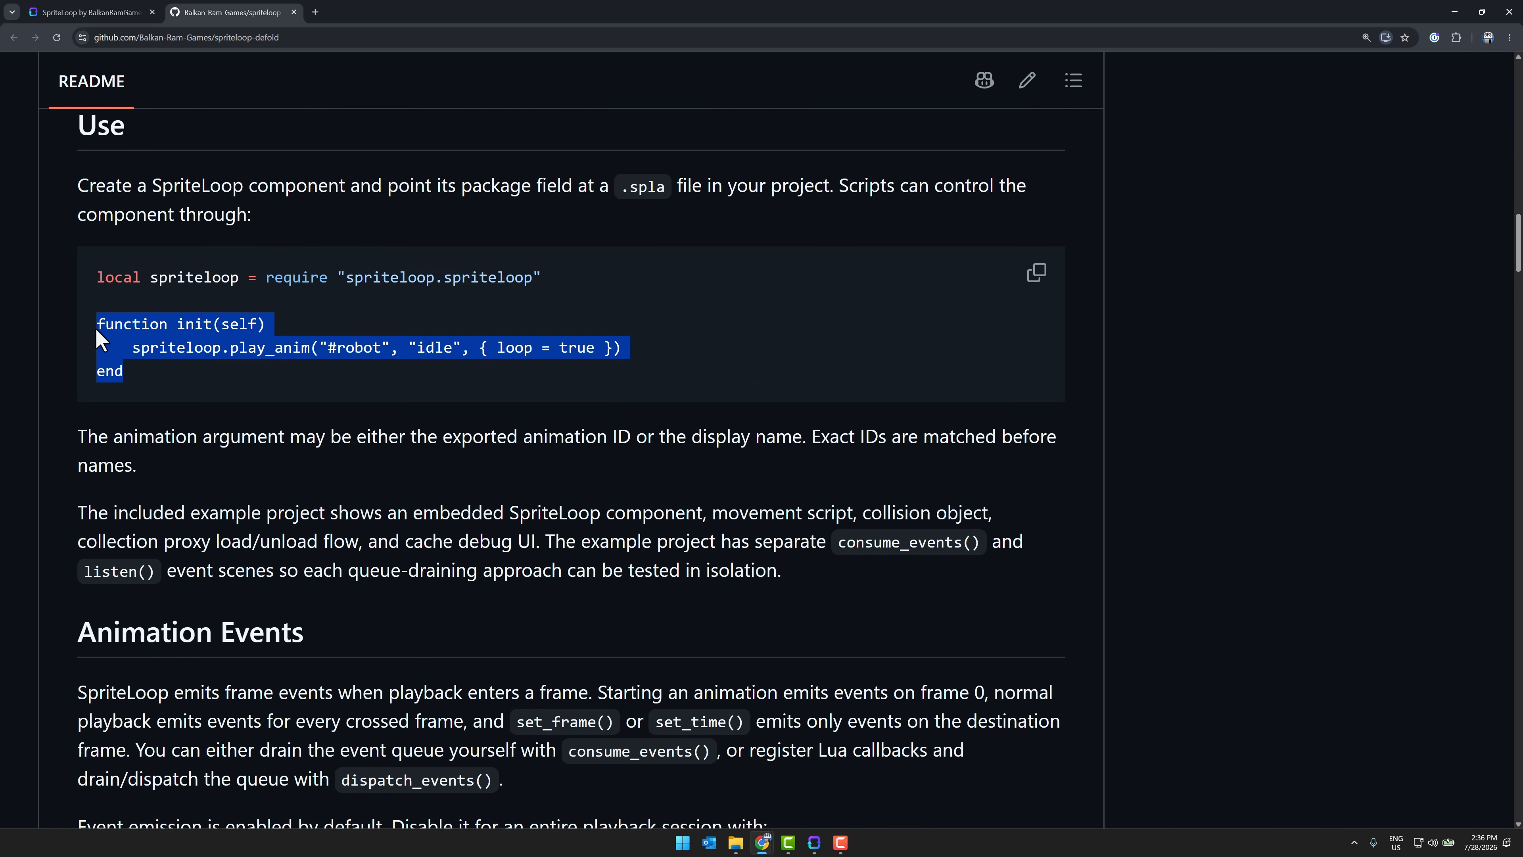
Step: Skim the README sections on animation events, skin and variant functions, and platform validation commands
scroll(520, 395, "down", 20)
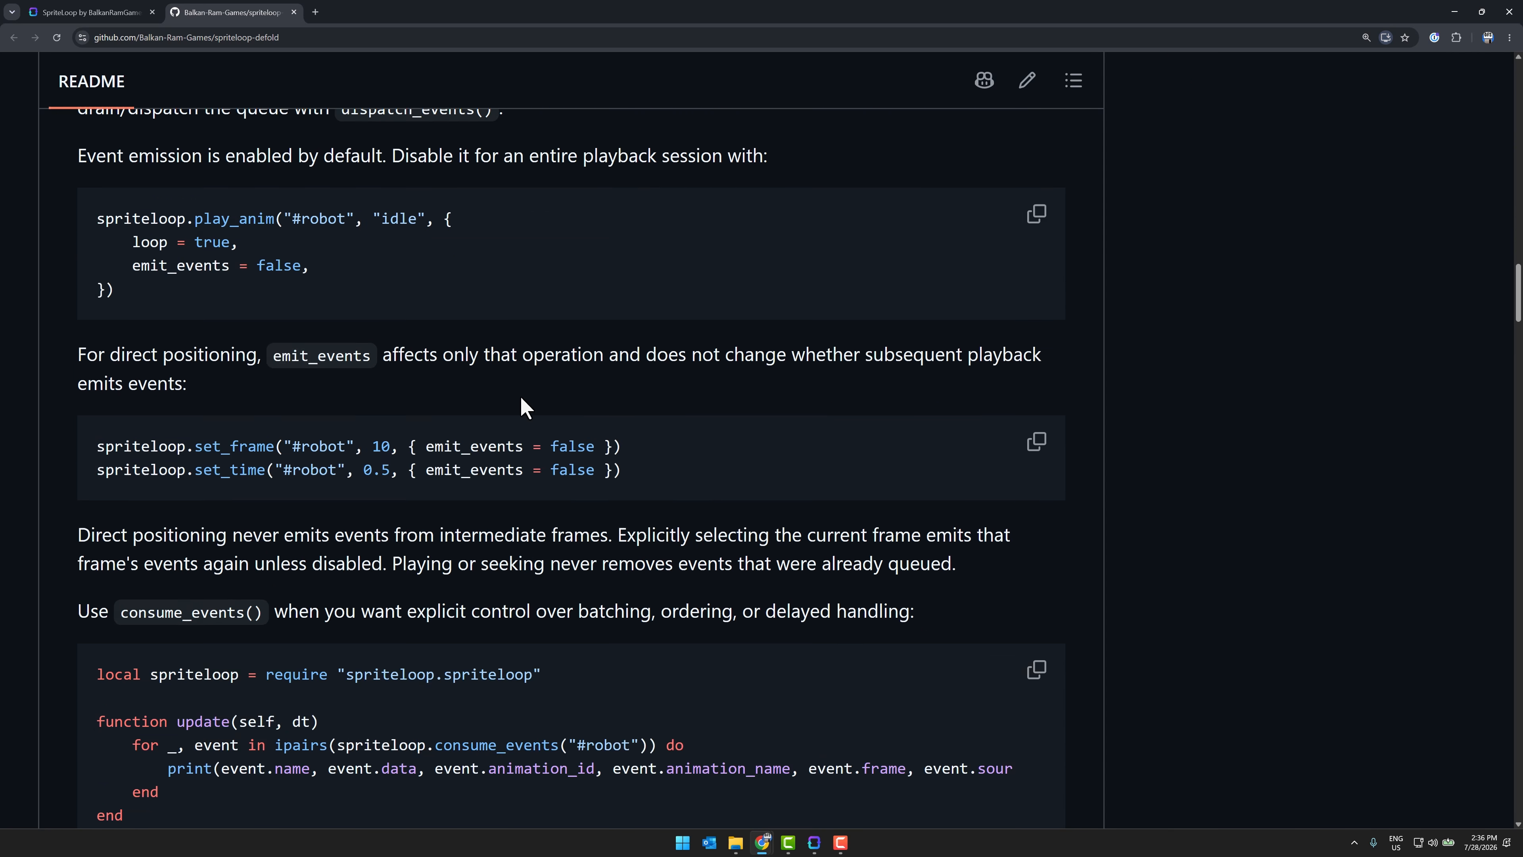
scroll(520, 395, "down", 20)
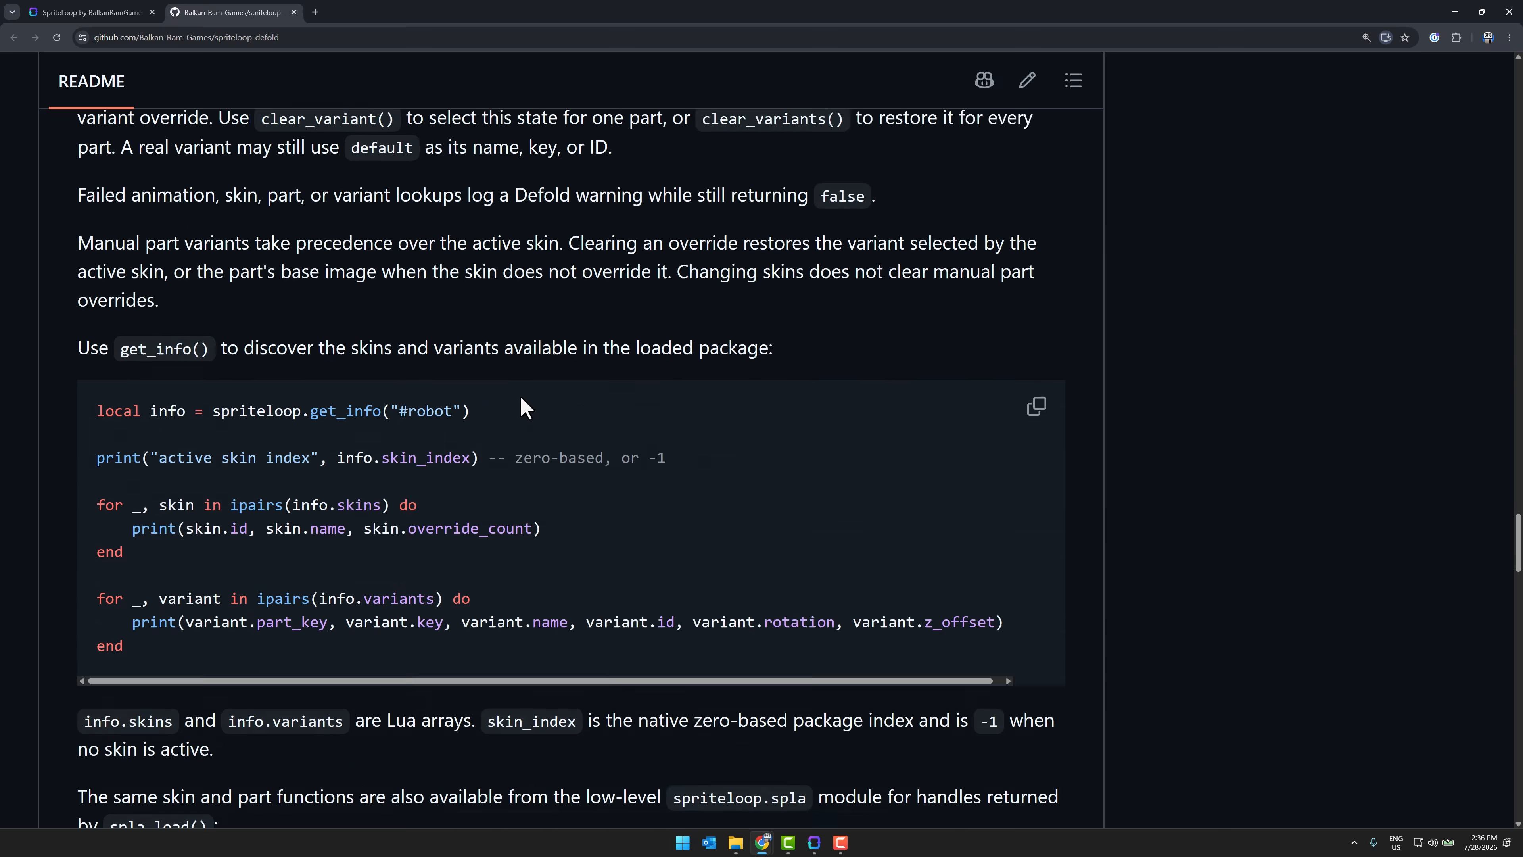
scroll(522, 406, "down", 20)
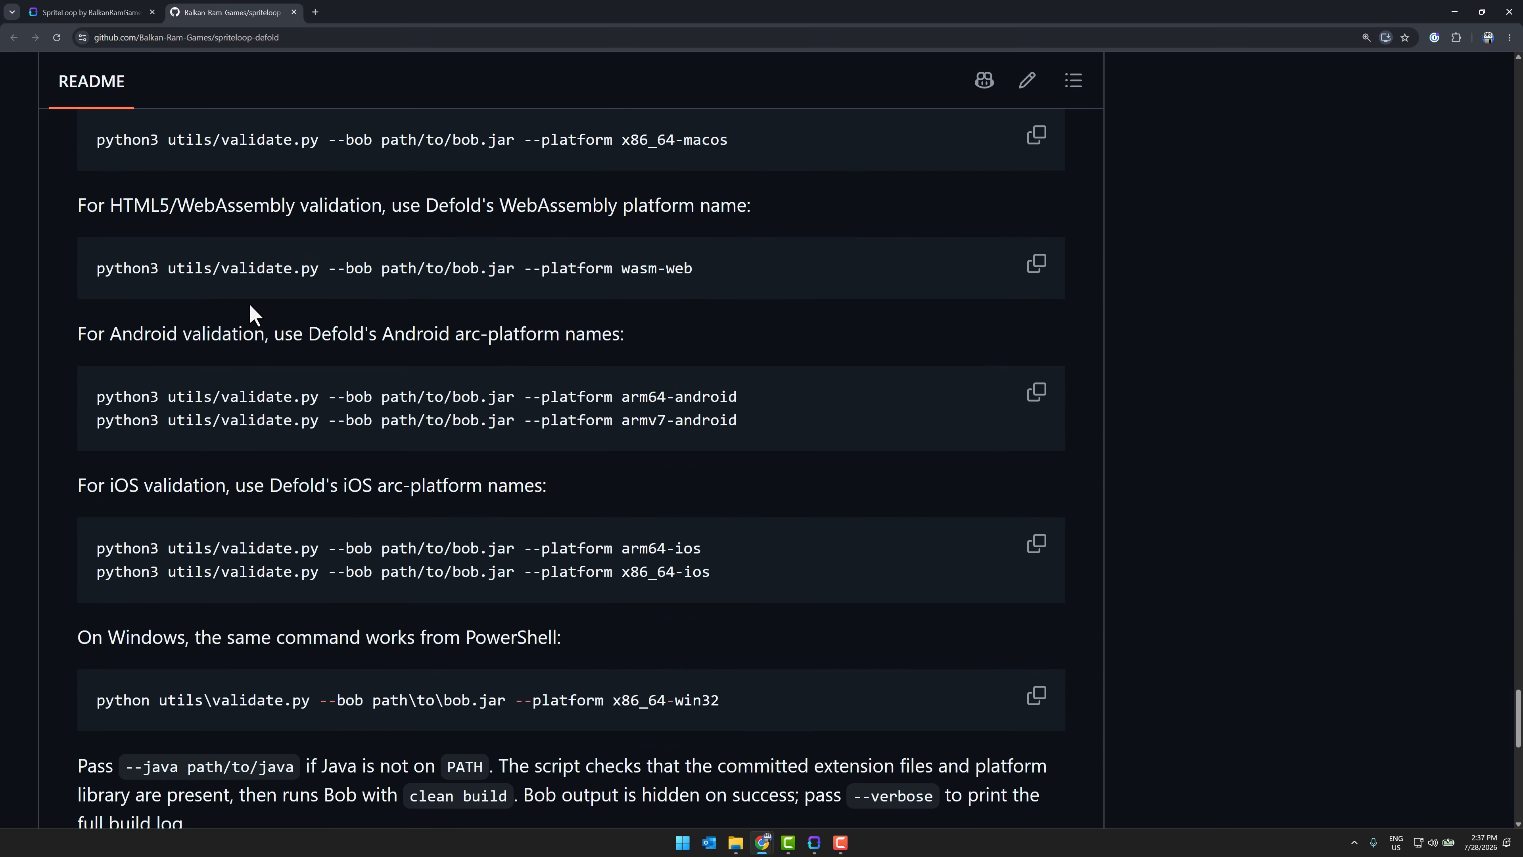
scroll(249, 304, "up", 20)
Step: Return to the SpriteLoop itch.io page and view its opening screenshot and download section
left_click(68, 18)
scroll(623, 328, "up", 15)
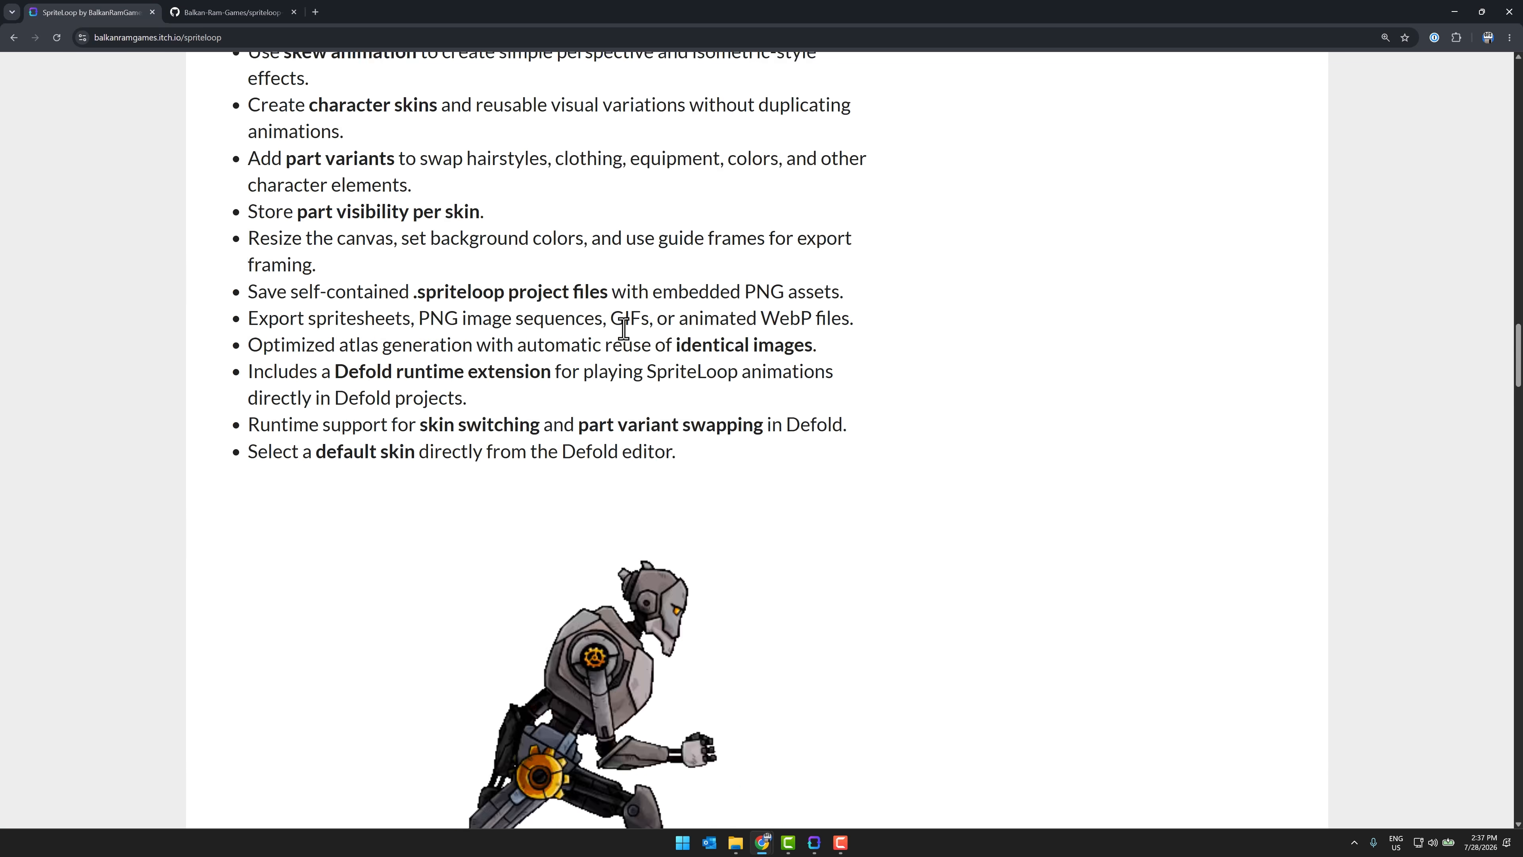
scroll(623, 328, "up", 15)
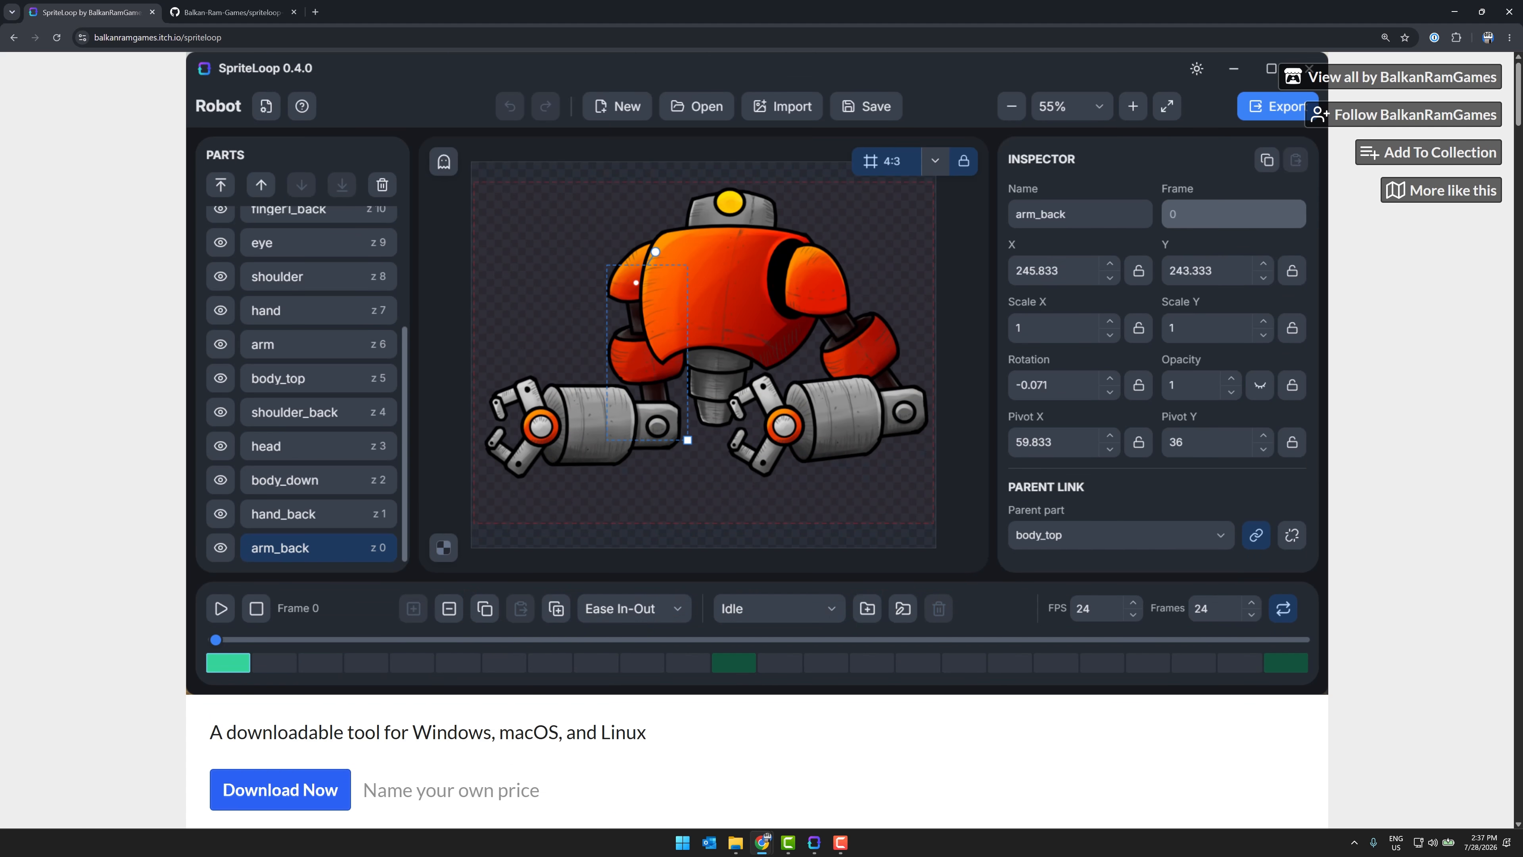